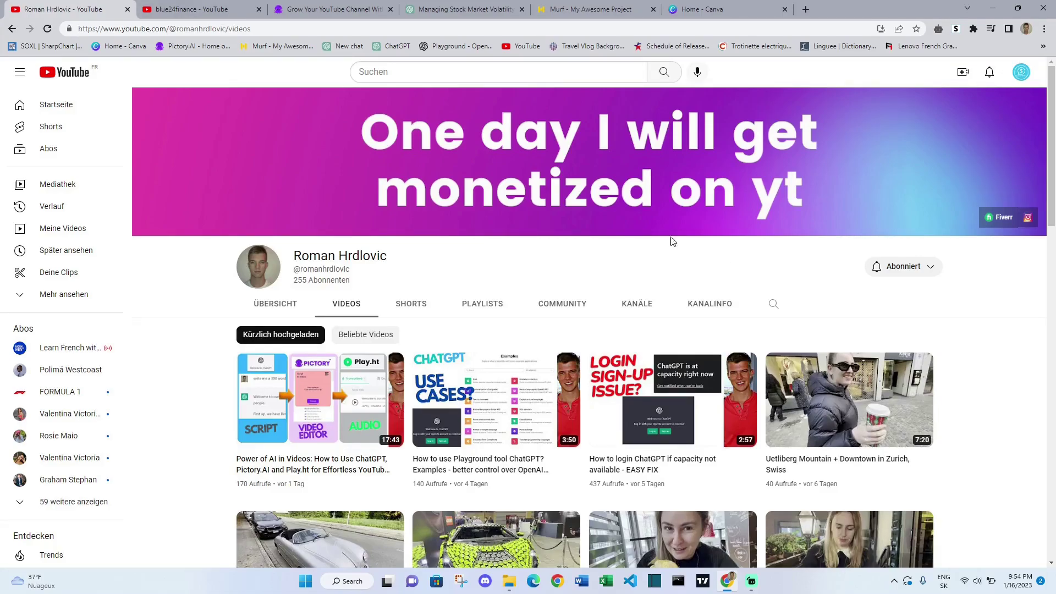
Step: Look through the personal channel's uploads, then examine the featured videos, popular videos and playlists on the blue24finance channel overview
scroll(498, 303, down, 5)
scroll(498, 303, up, 5)
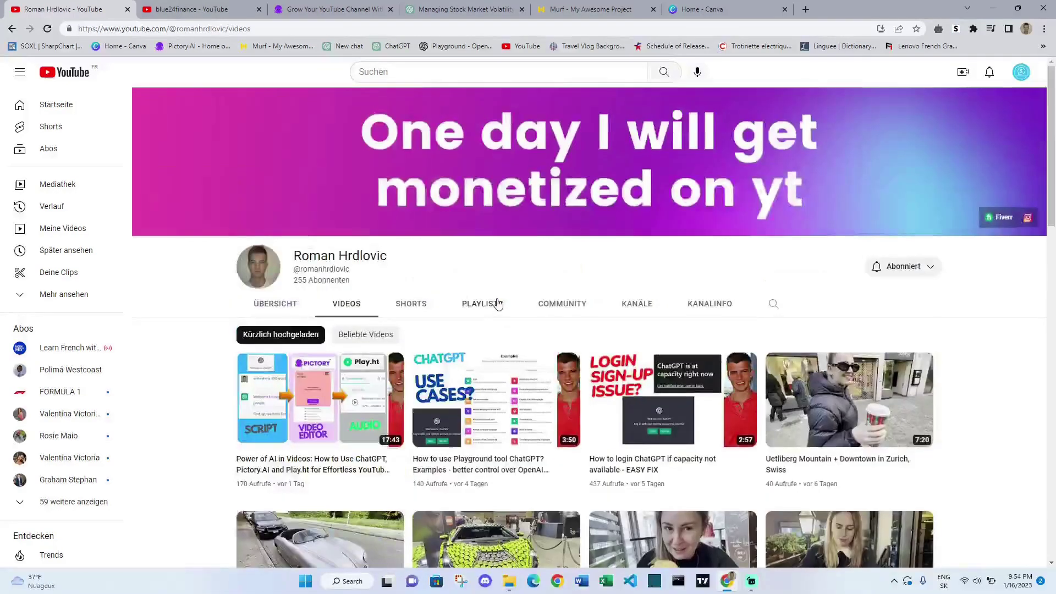
click(217, 6)
scroll(532, 256, up, 2)
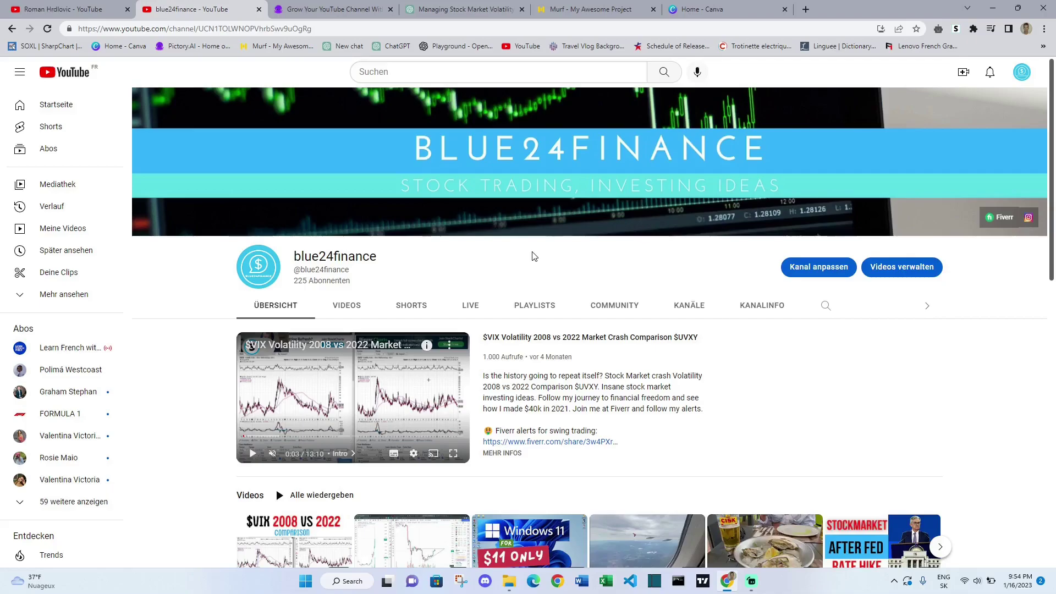
scroll(532, 256, down, 4)
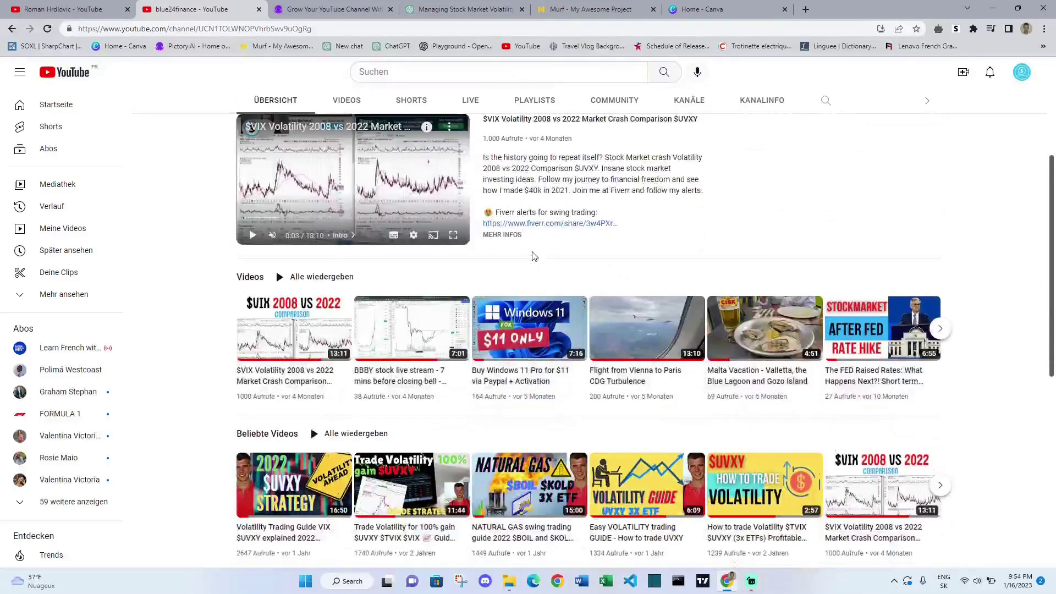
scroll(532, 256, down, 3)
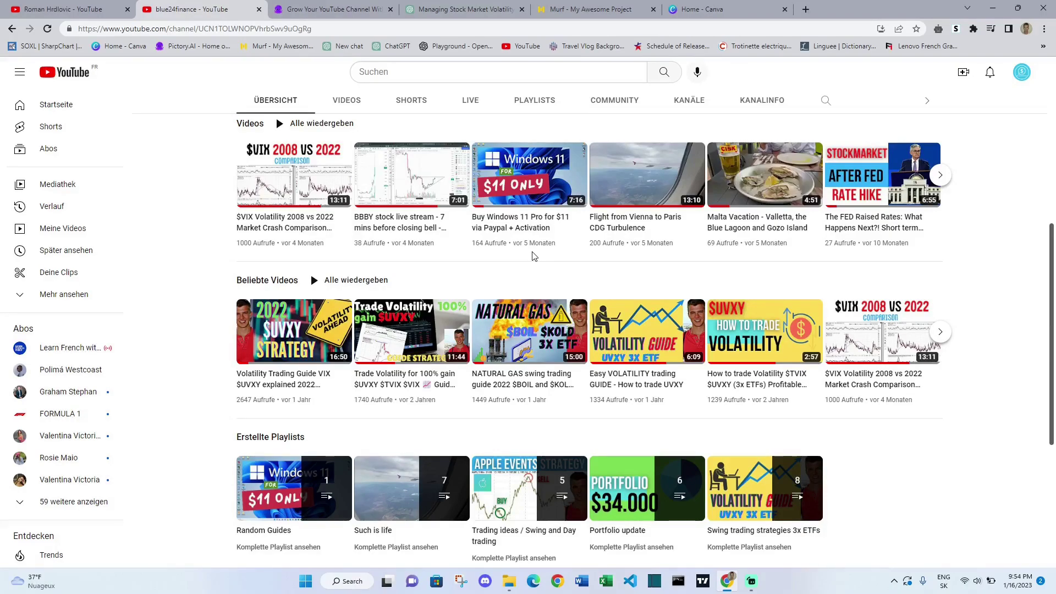
scroll(532, 256, up, 3)
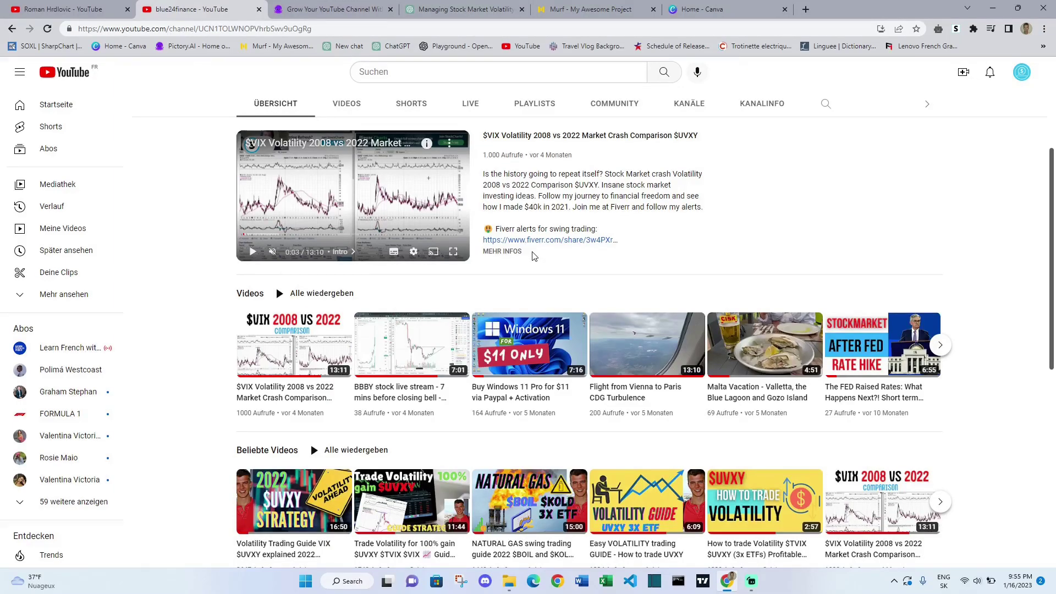
scroll(532, 256, down, 4)
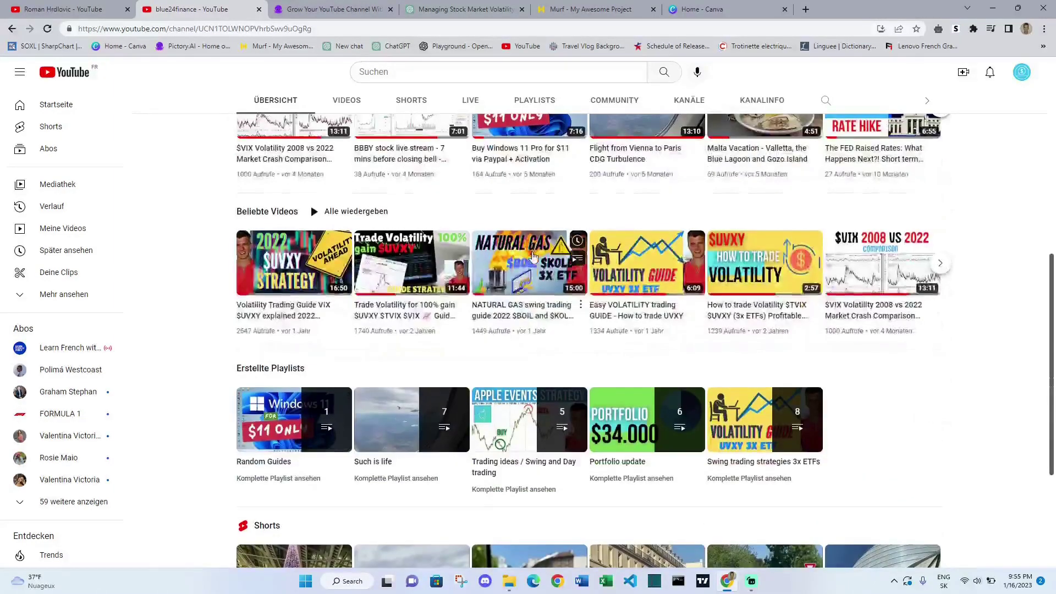
scroll(533, 256, up, 7)
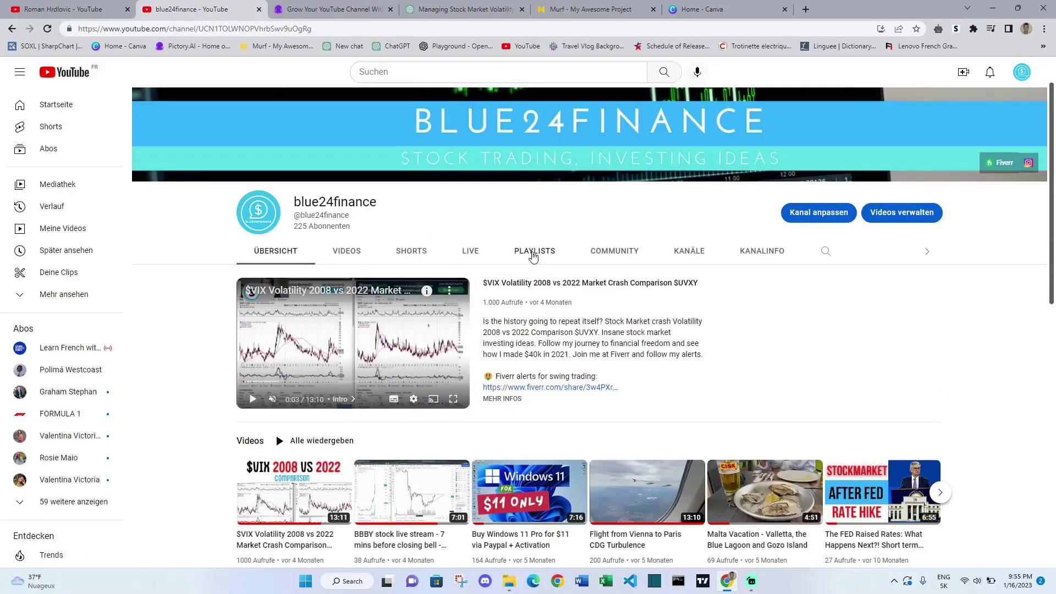
scroll(533, 256, up, 1)
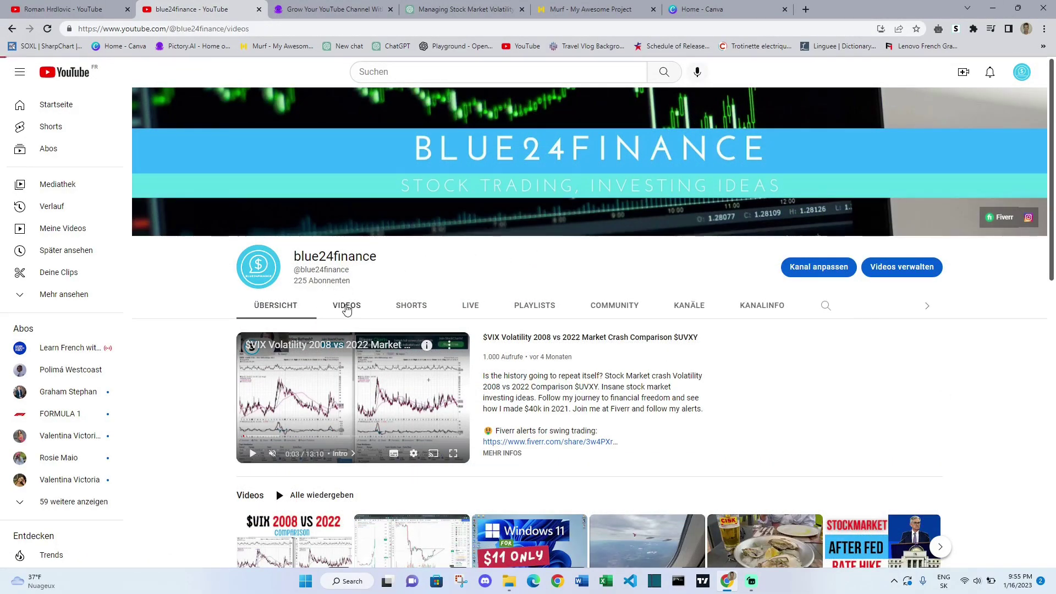
Step: Browse the uploaded videos of the blue24finance channel and open its channel information
click(347, 309)
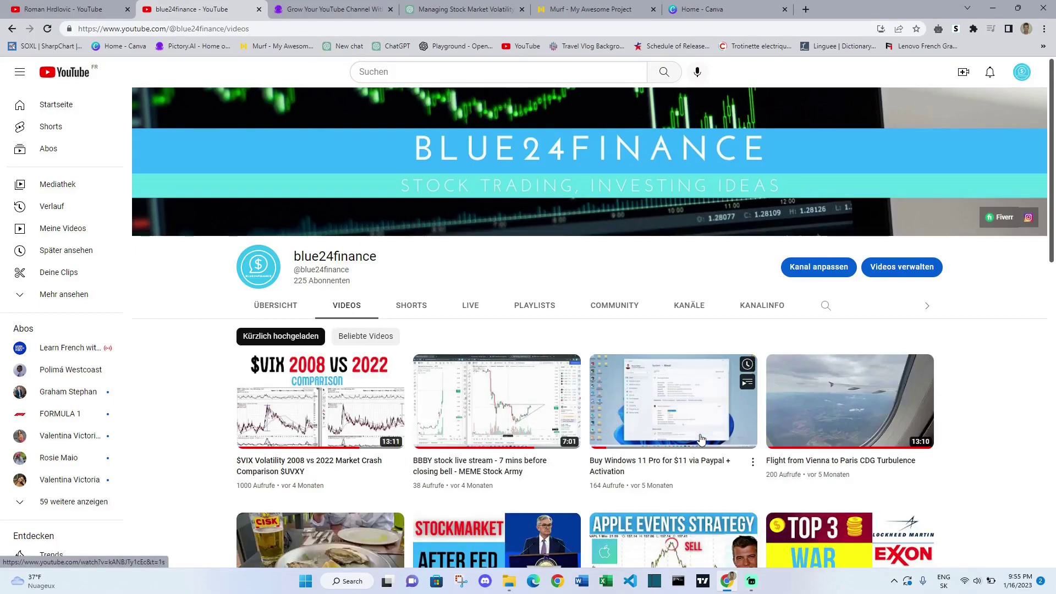
scroll(701, 439, down, 6)
scroll(702, 439, up, 6)
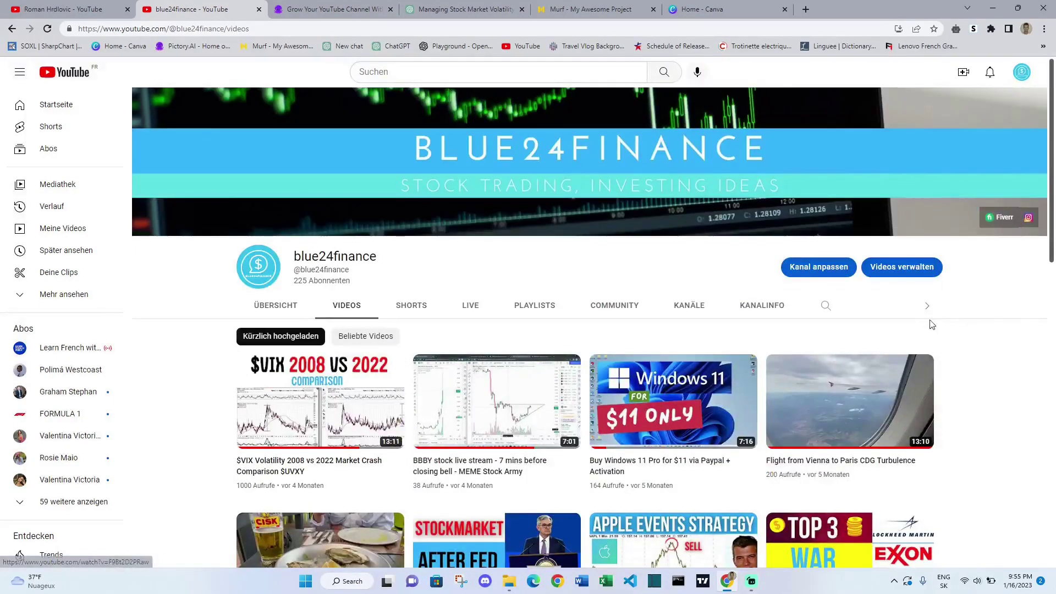
click(764, 309)
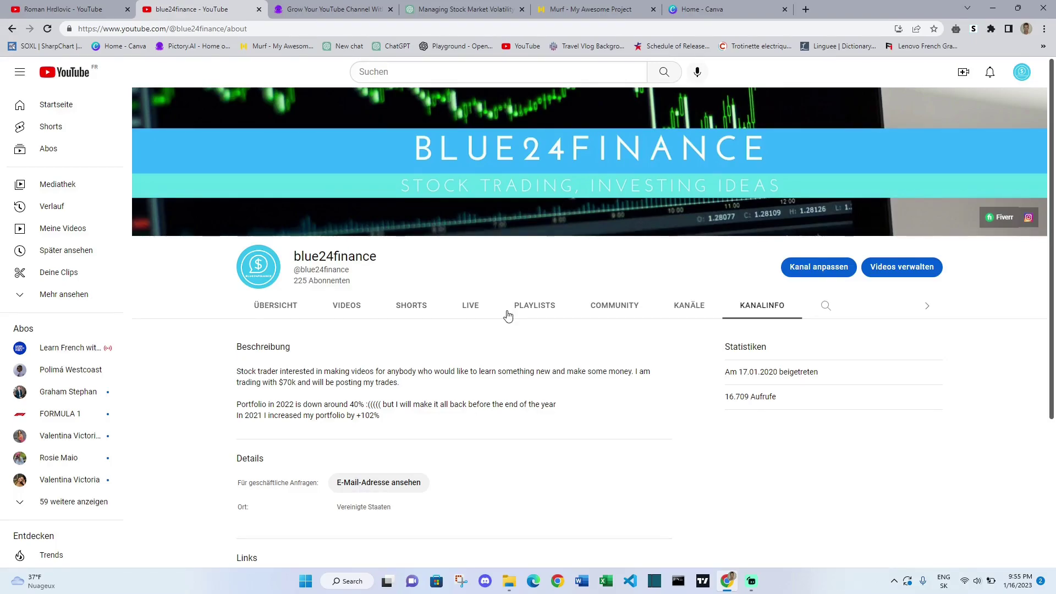
Step: Open YouTube Studio for the blue24finance channel and review its channel analytics for the last 28 days
click(1022, 72)
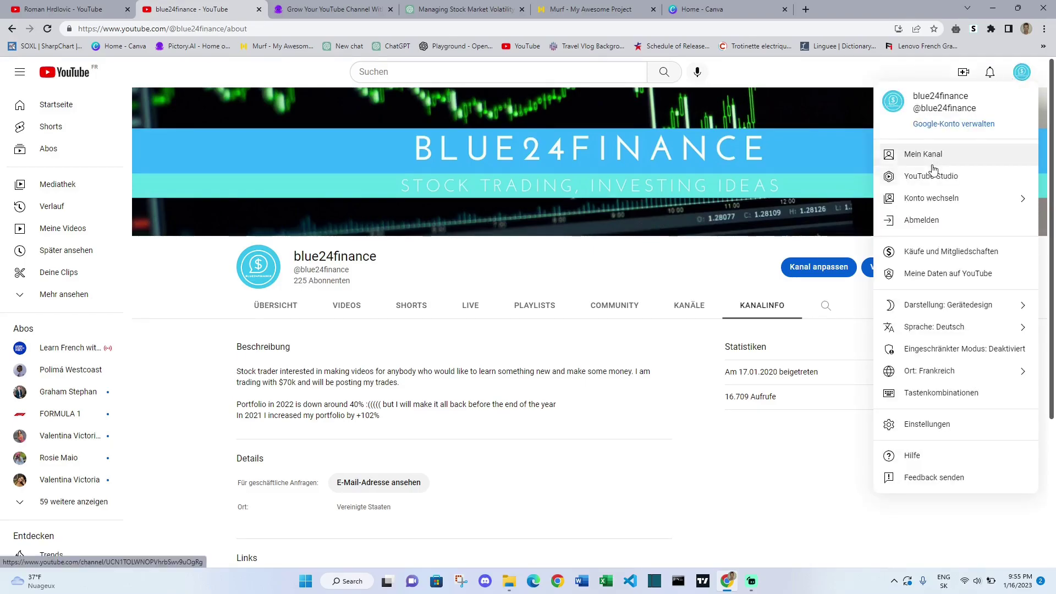
click(916, 177)
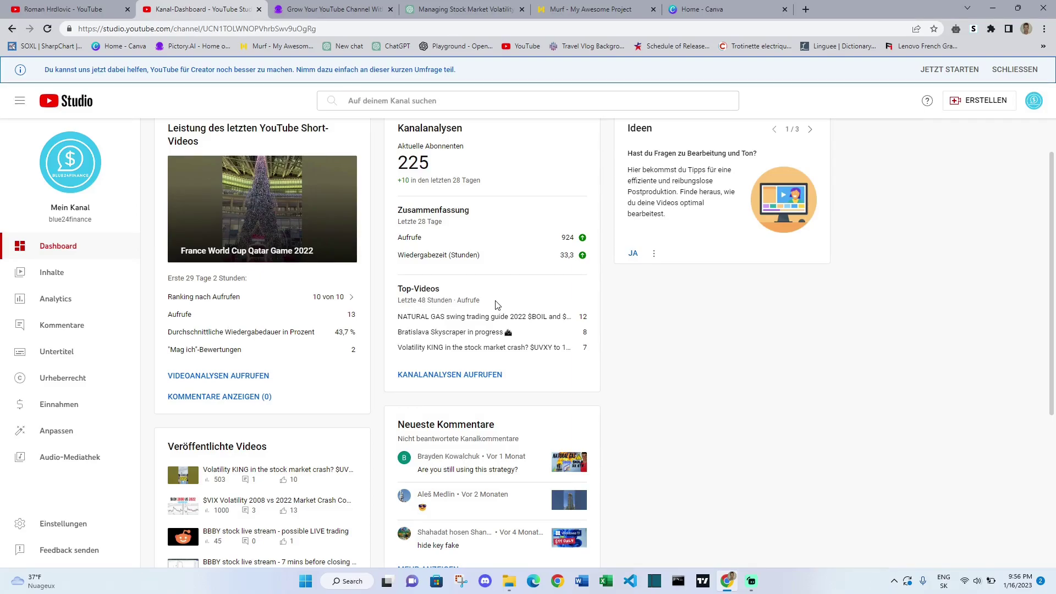
click(55, 298)
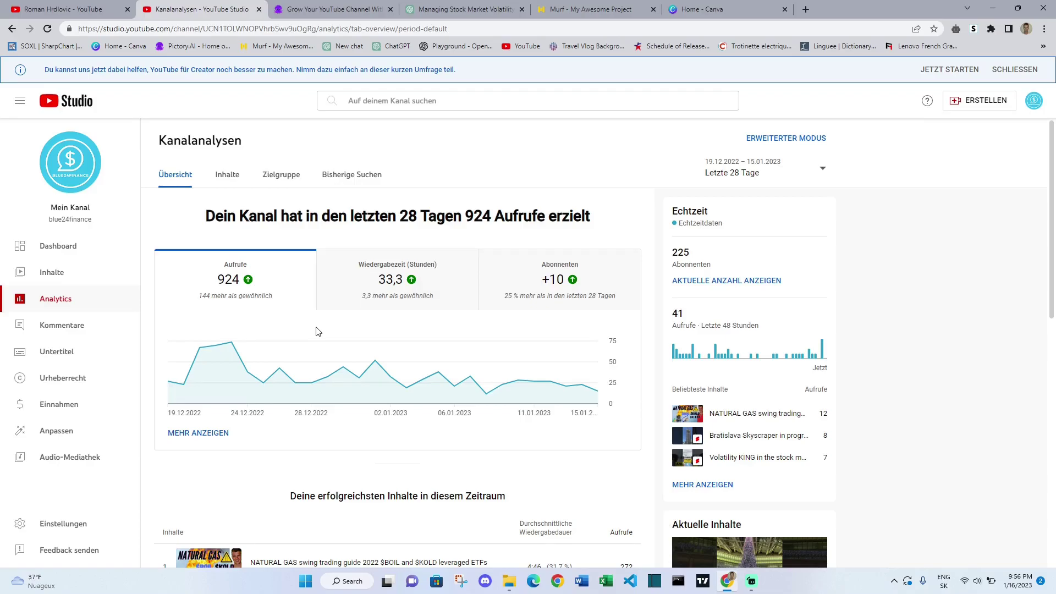
mouse_move(409, 297)
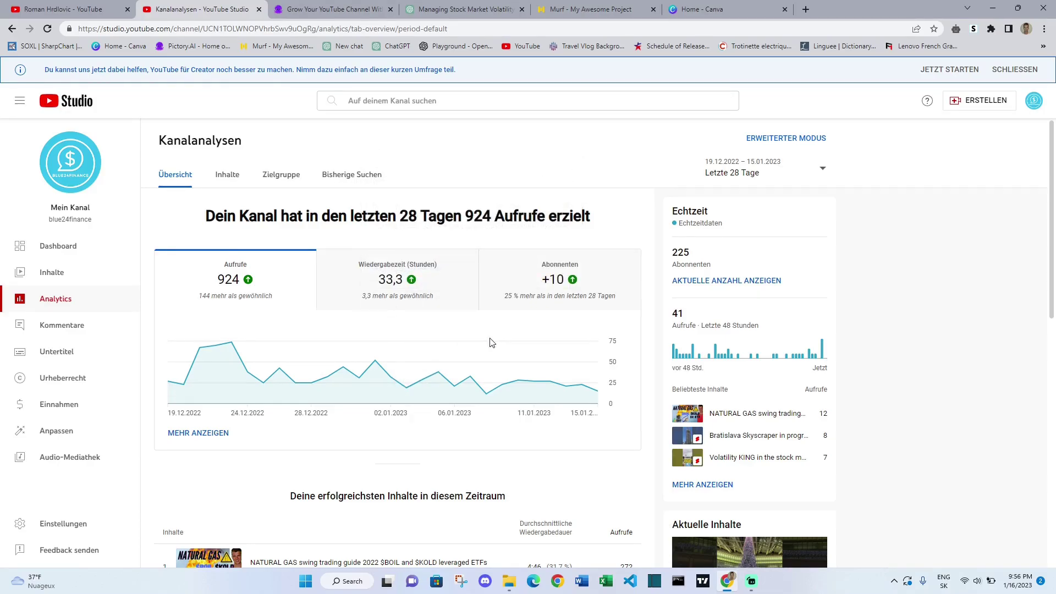
scroll(488, 341, down, 6)
scroll(488, 342, up, 6)
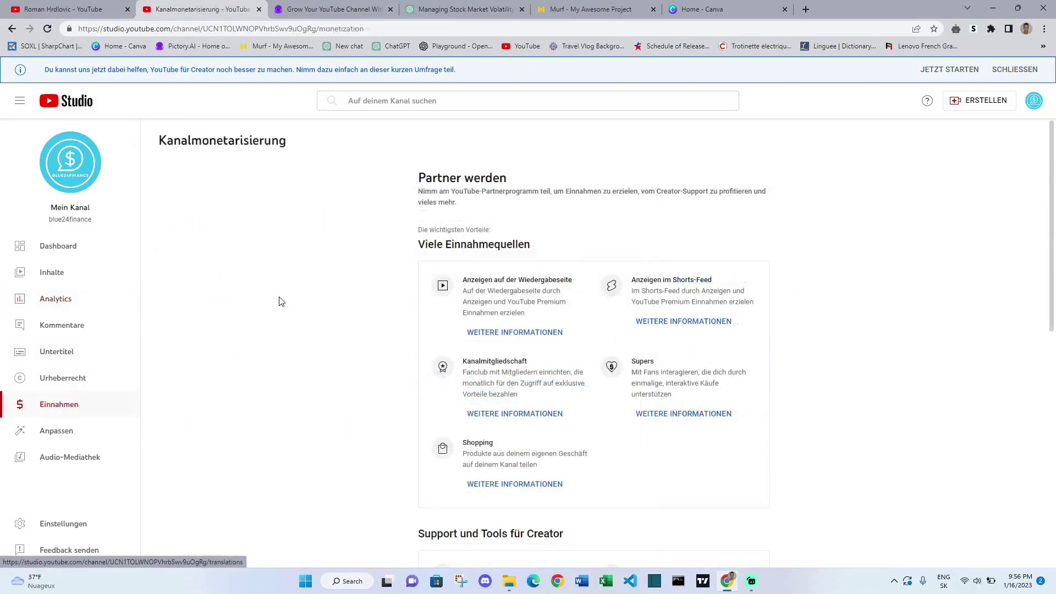
Step: Examine the YouTube Partner Program benefits and eligibility requirements on the channel monetisation page
scroll(312, 295, down, 10)
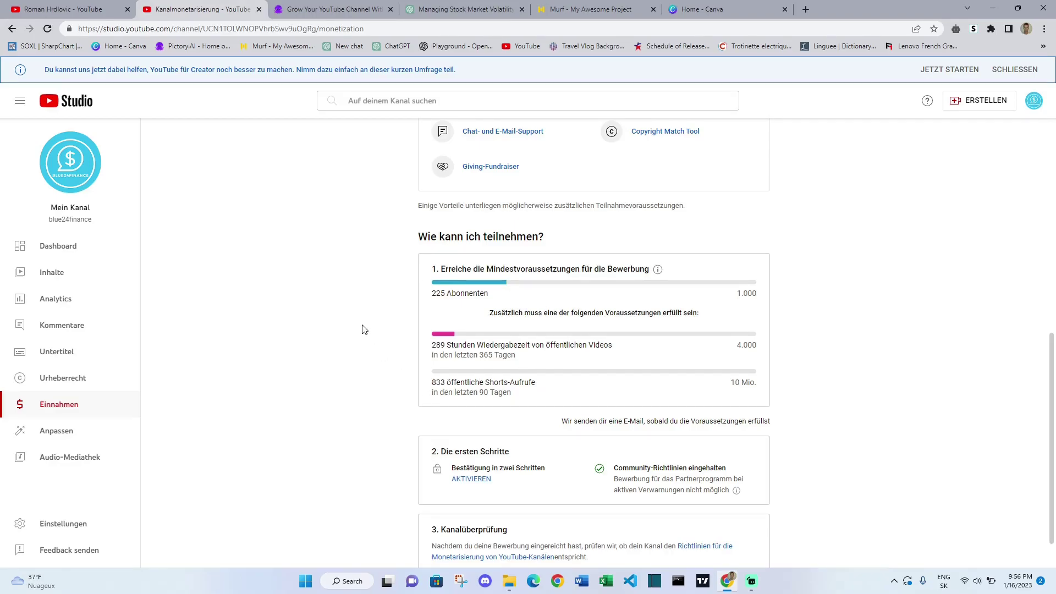
scroll(363, 330, down, 1)
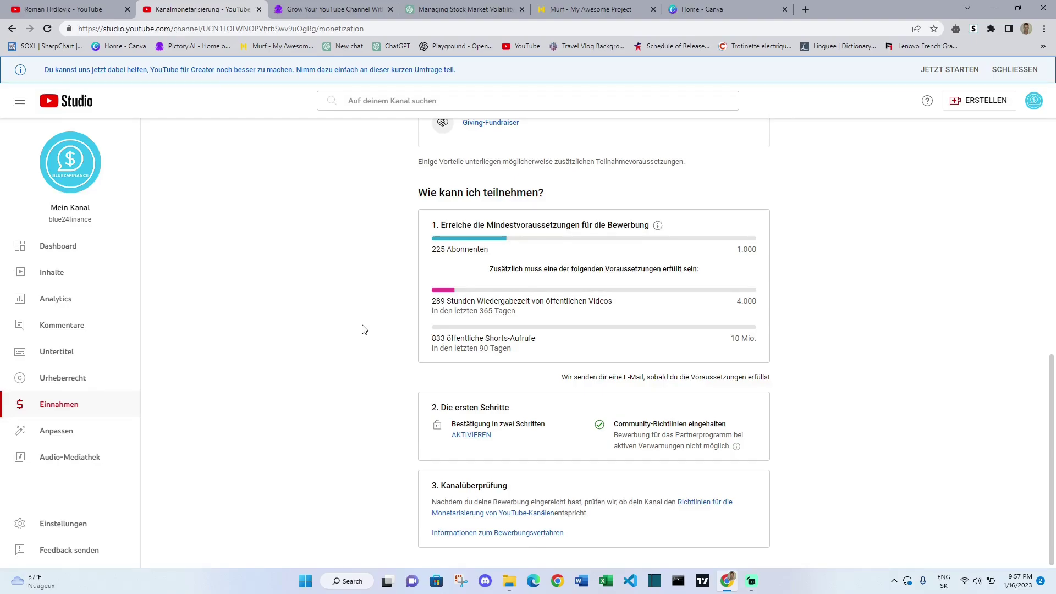
scroll(362, 329, up, 10)
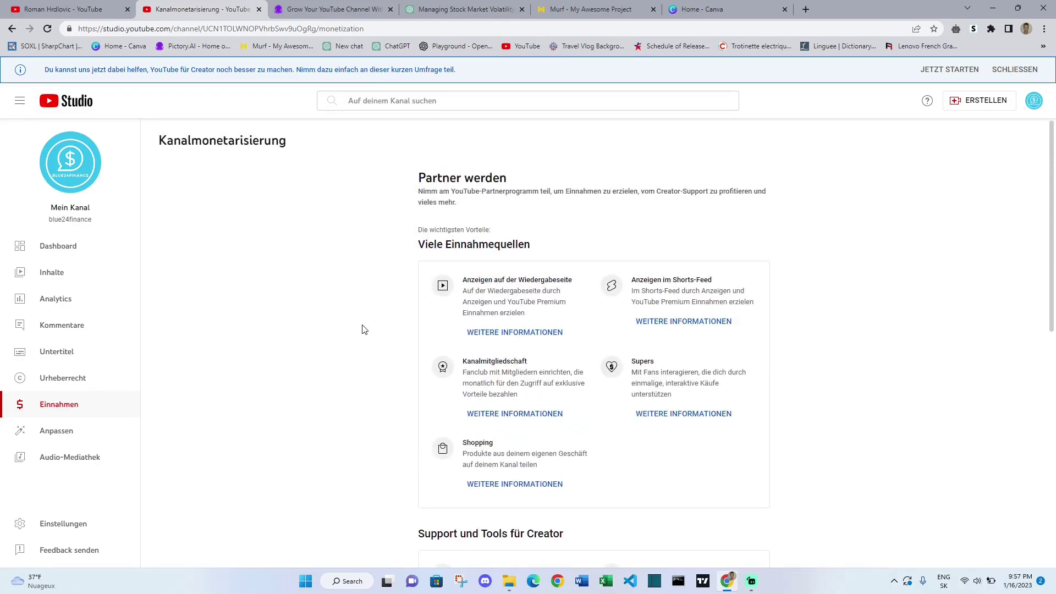
Step: Switch to the Pictory page for YouTube creators and read through its features, media library claims, workflow and customer reviews
click(319, 7)
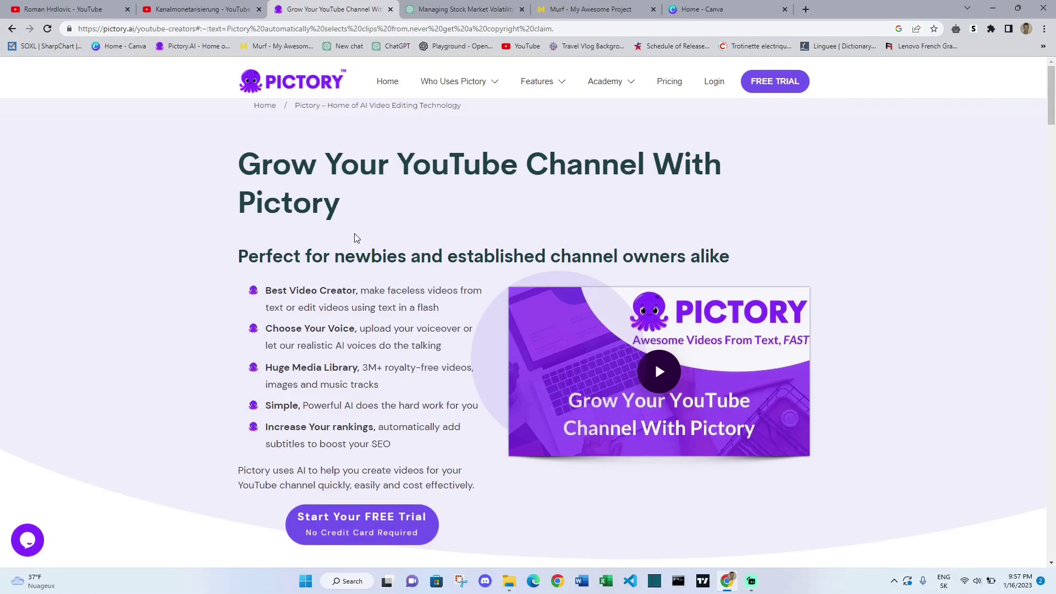
scroll(356, 238, down, 6)
scroll(355, 238, down, 5)
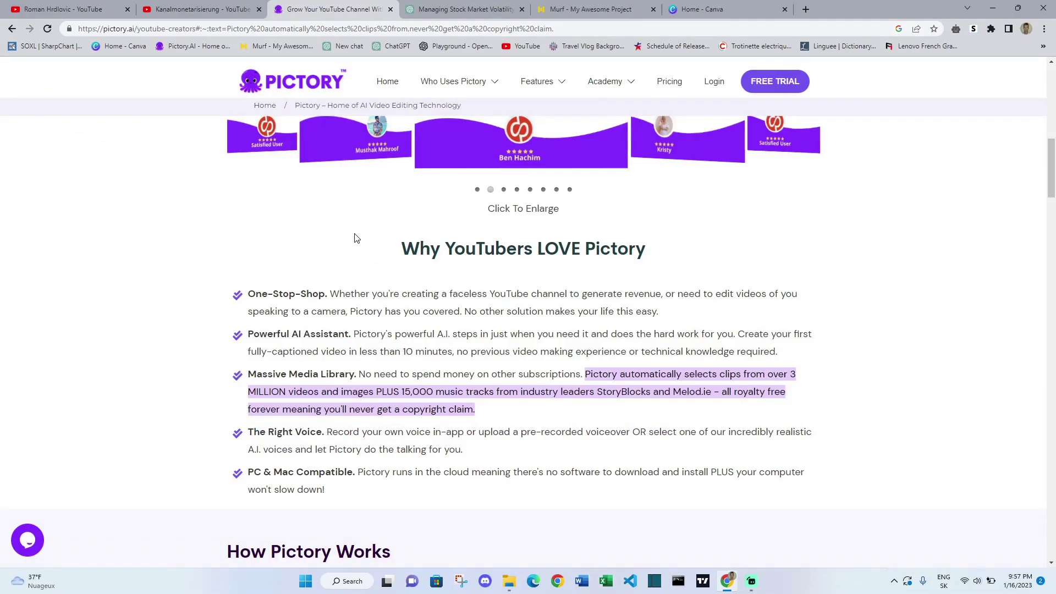
scroll(355, 238, down, 6)
scroll(356, 238, down, 1)
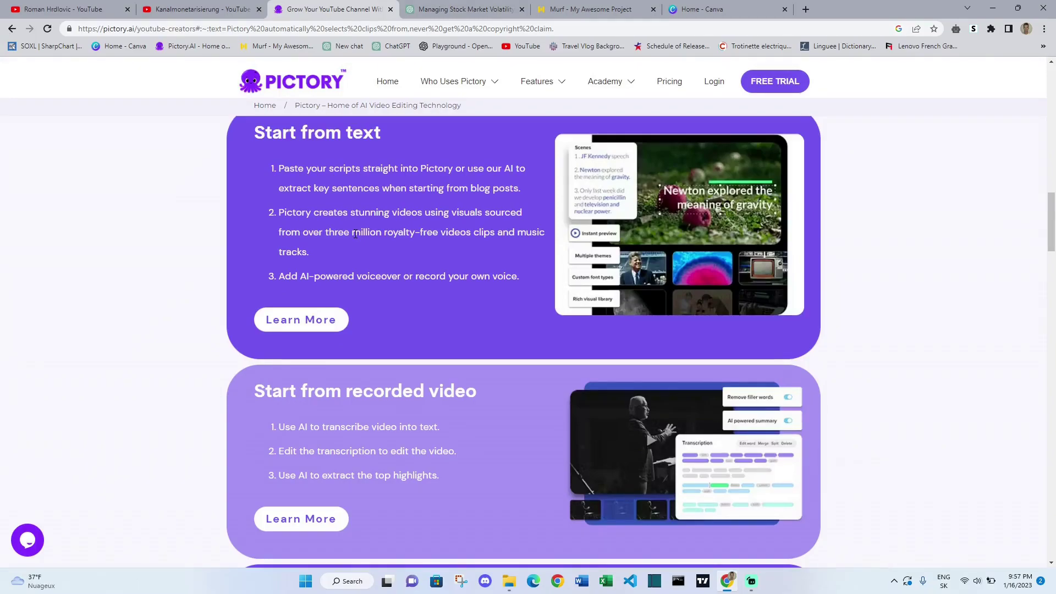
scroll(356, 234, down, 10)
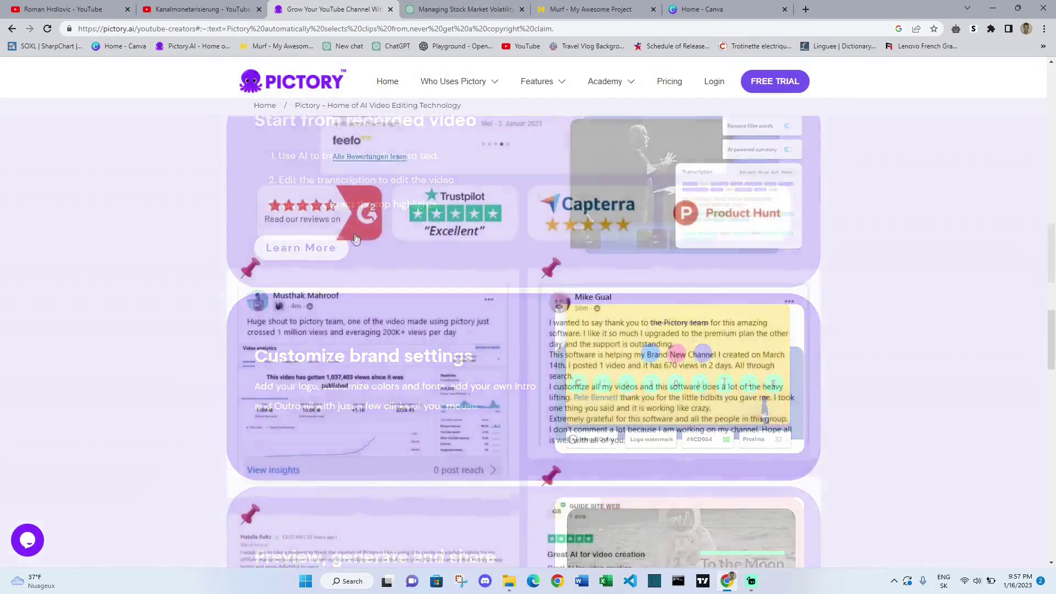
scroll(355, 234, down, 10)
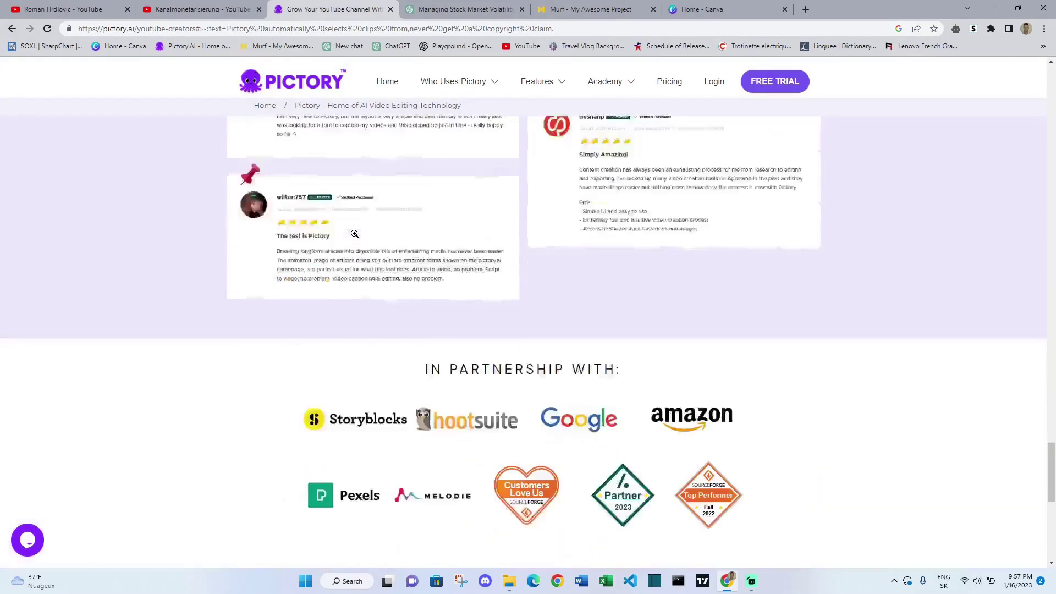
scroll(355, 234, down, 5)
scroll(356, 234, up, 15)
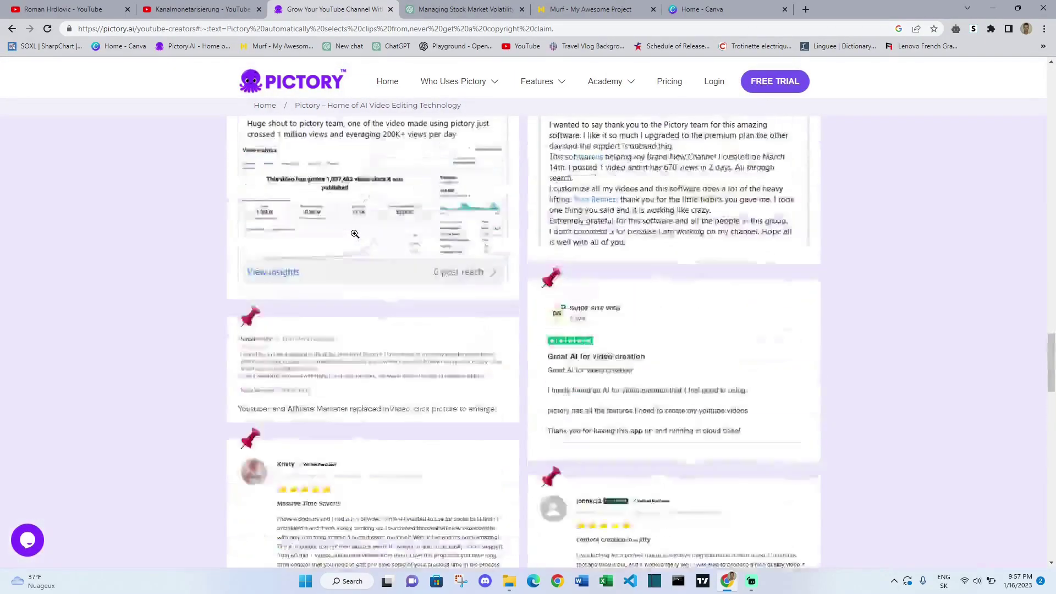
scroll(355, 237, up, 15)
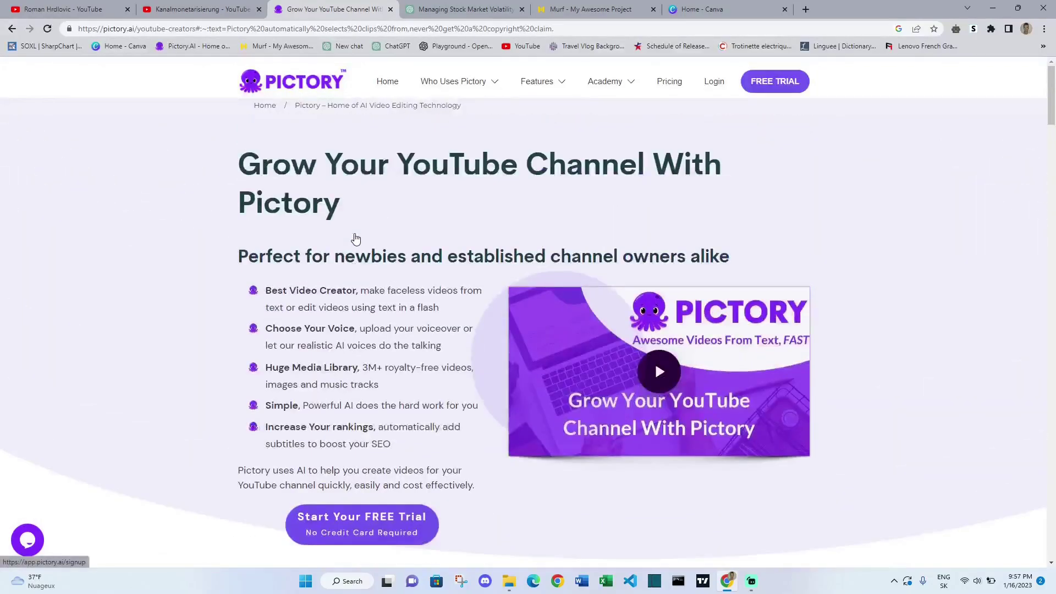
Step: Switch to ChatGPT to view the generated 60-second YouTube script about volatility and clear its text selection
click(456, 5)
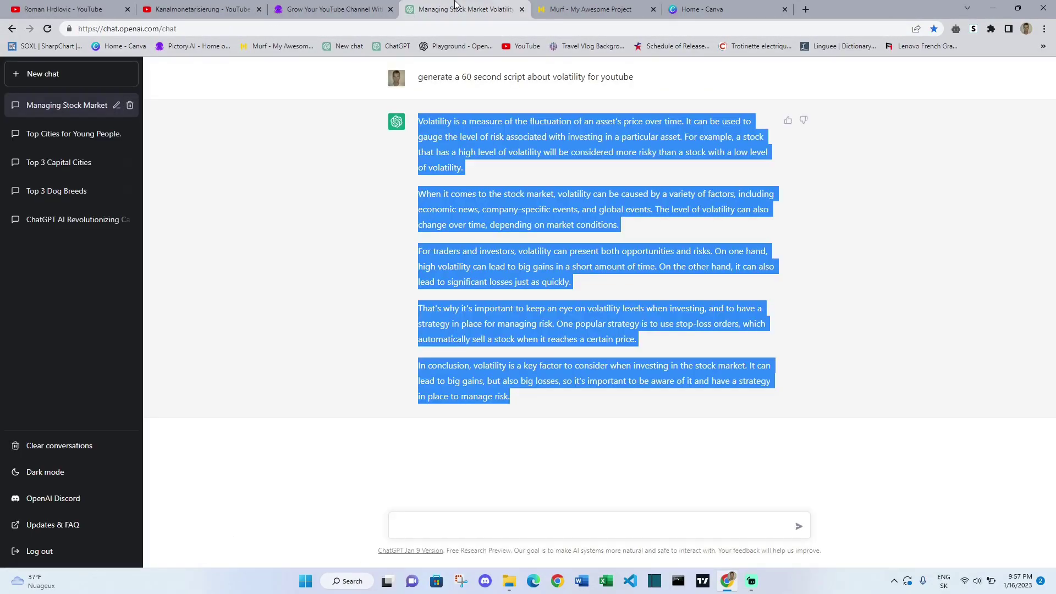
click(333, 199)
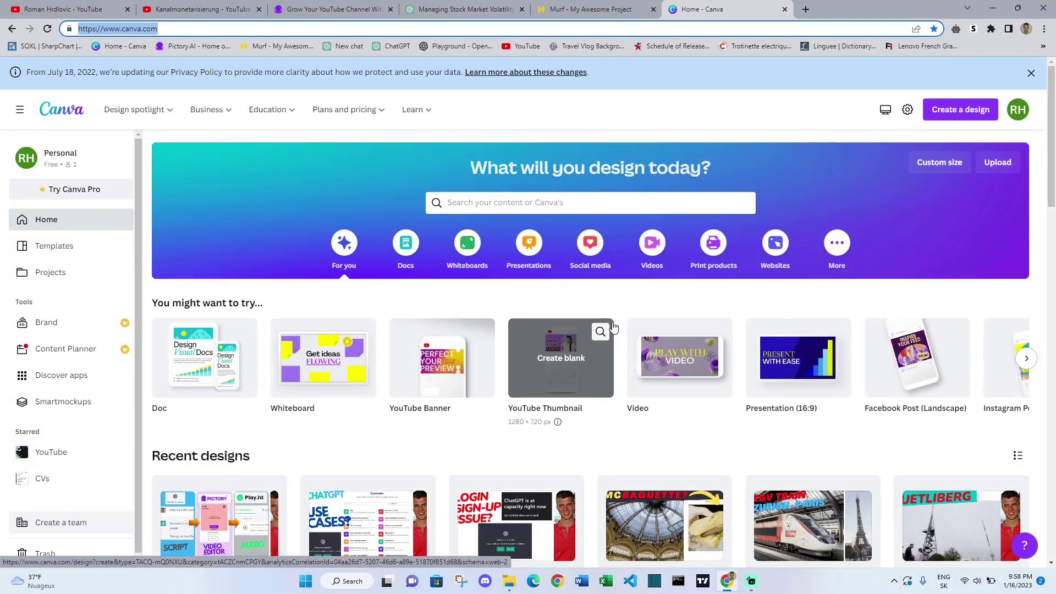
Step: Browse the recent thumbnail and video designs on the Canva home page
scroll(614, 327, down, 5)
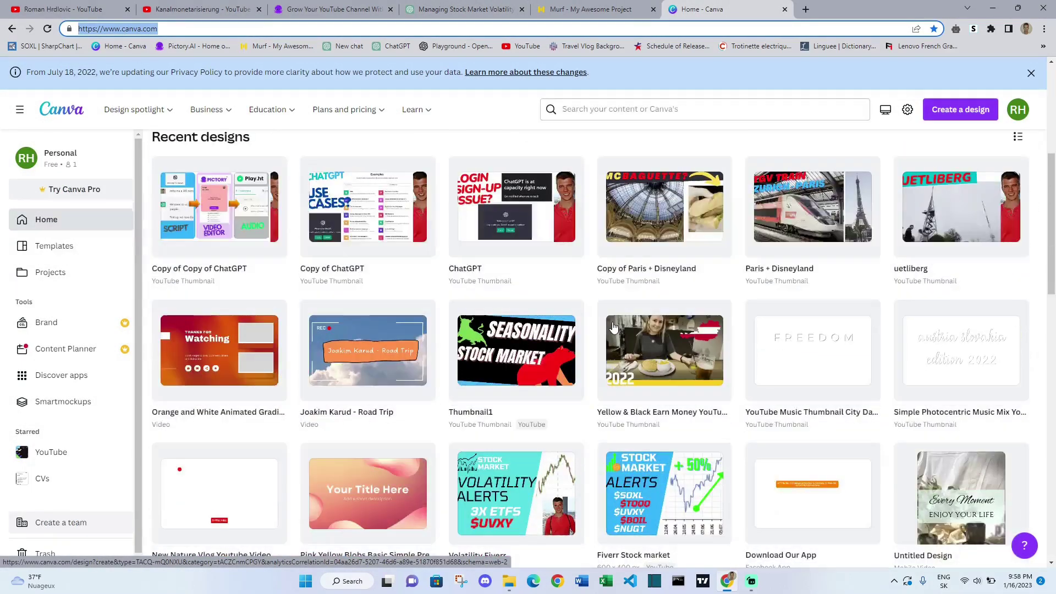
scroll(614, 327, down, 5)
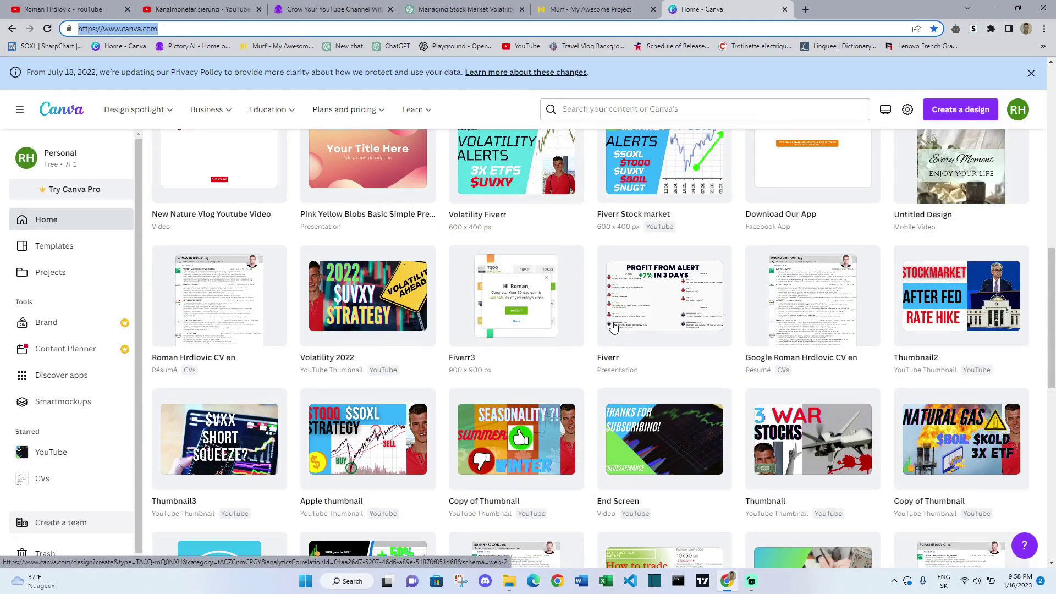
scroll(614, 327, down, 5)
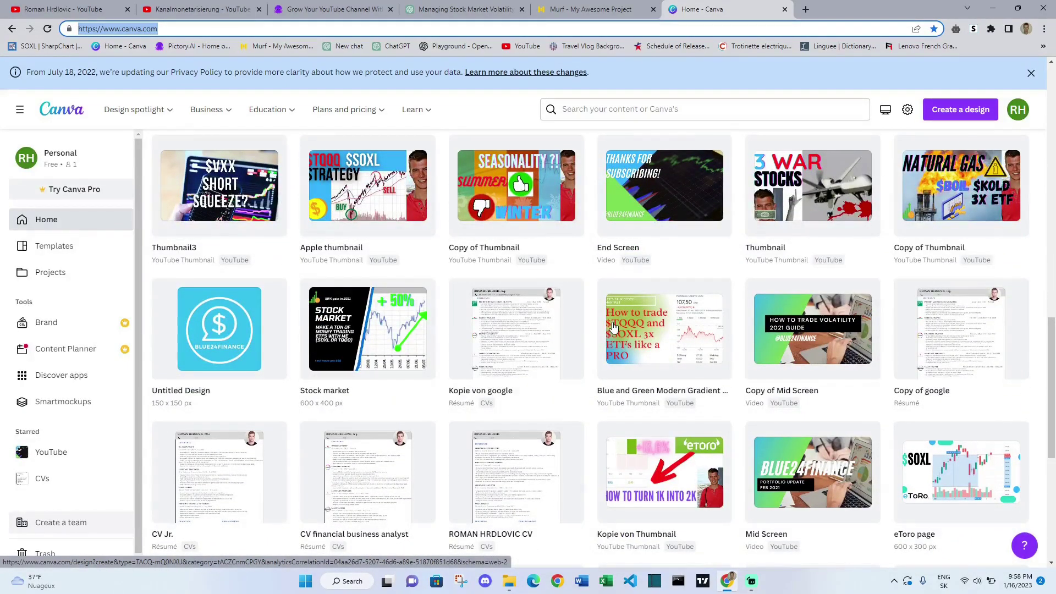
scroll(614, 327, up, 6)
Step: Revisit the Pictory page for YouTube creators, then return to the volatility script in ChatGPT
click(337, 7)
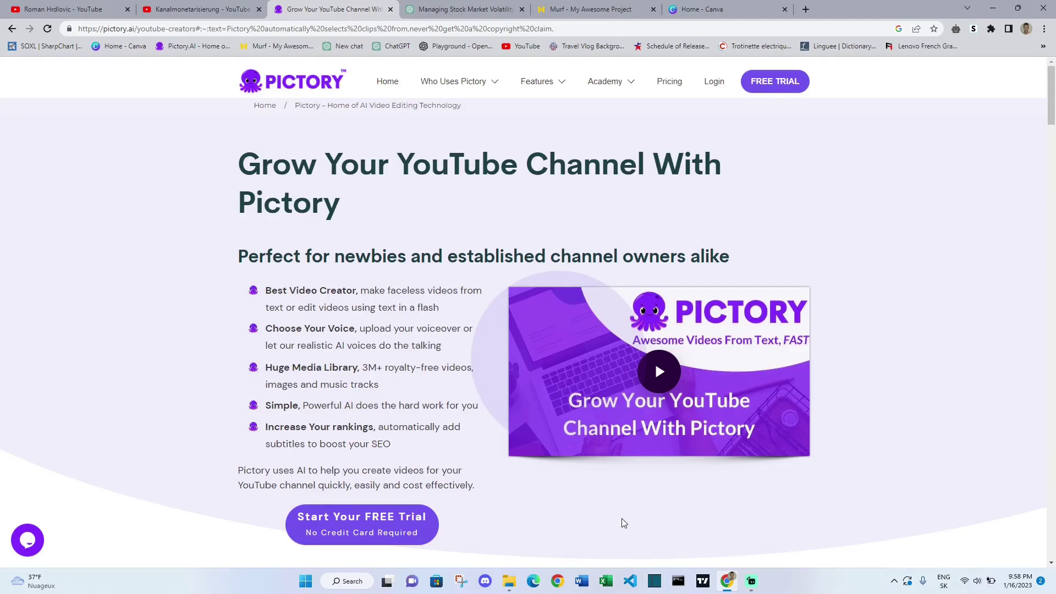
click(436, 7)
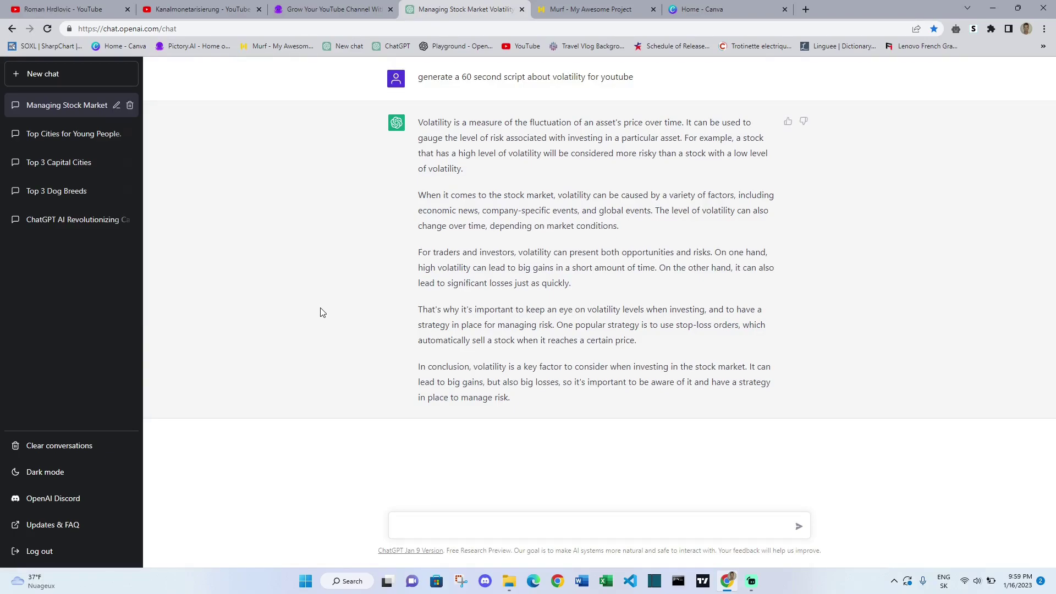
Step: Return to YouTube Studio and open the public blue24finance channel page
key(ctrl+shift+Tab)
key(ctrl+shift+Tab)
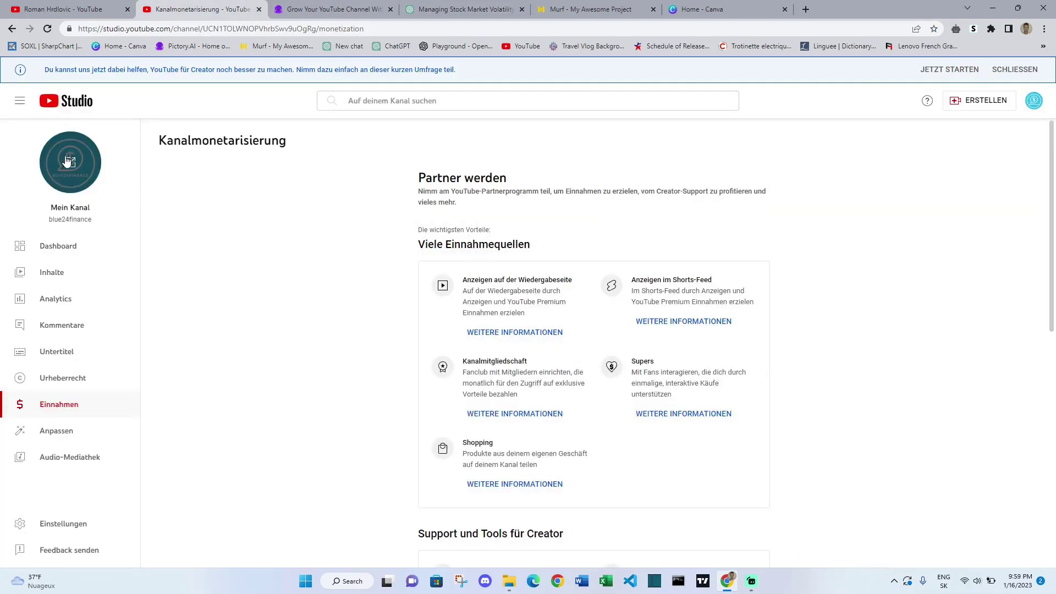
click(68, 171)
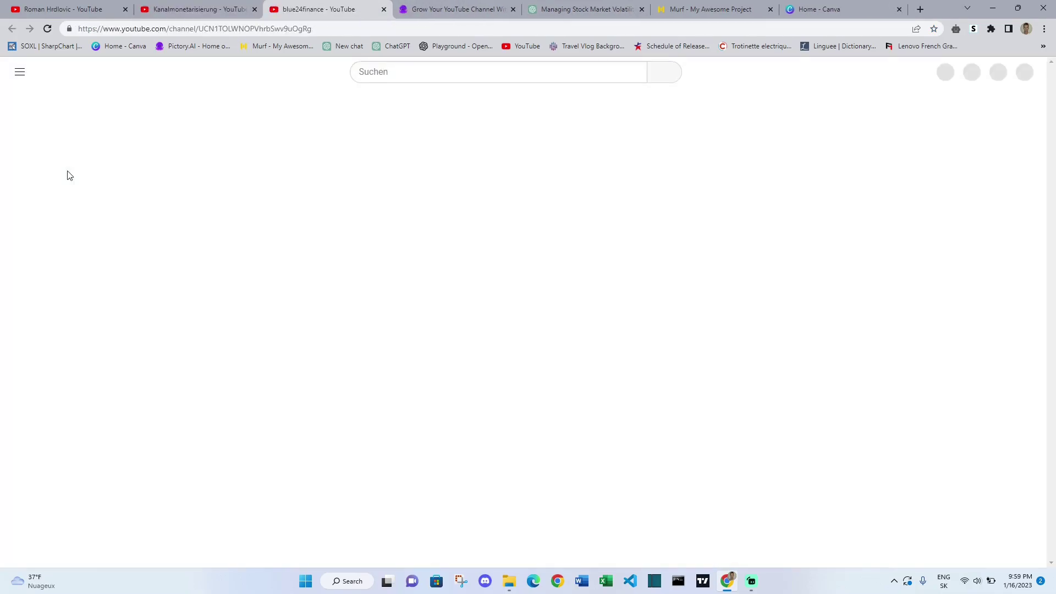
Step: Look over the blue24finance channel overview, pause its featured volatility video, and show the channel's list of videos
scroll(259, 359, down, 3)
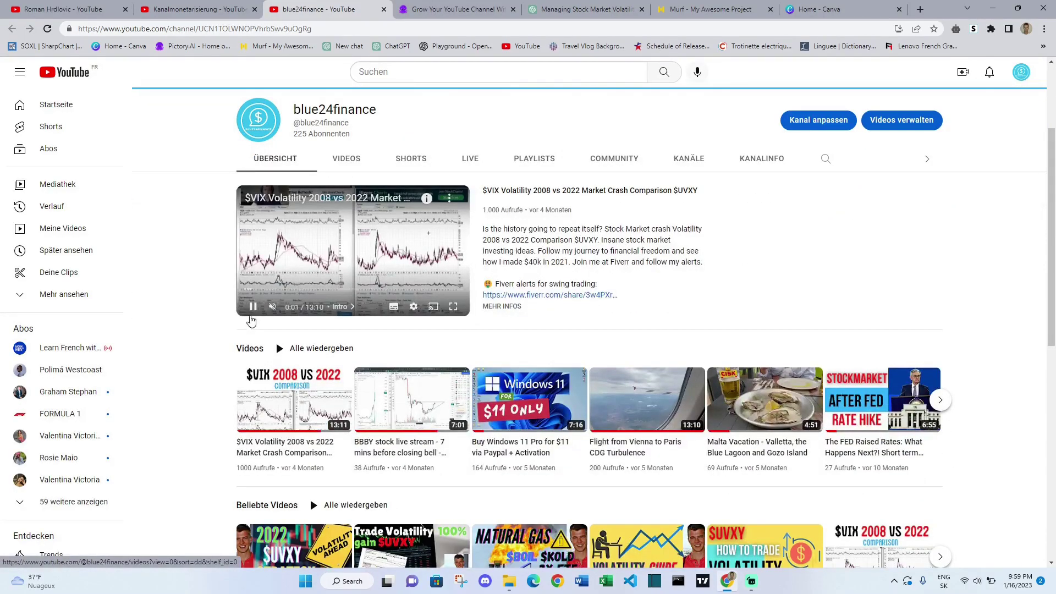
scroll(247, 308, down, 1)
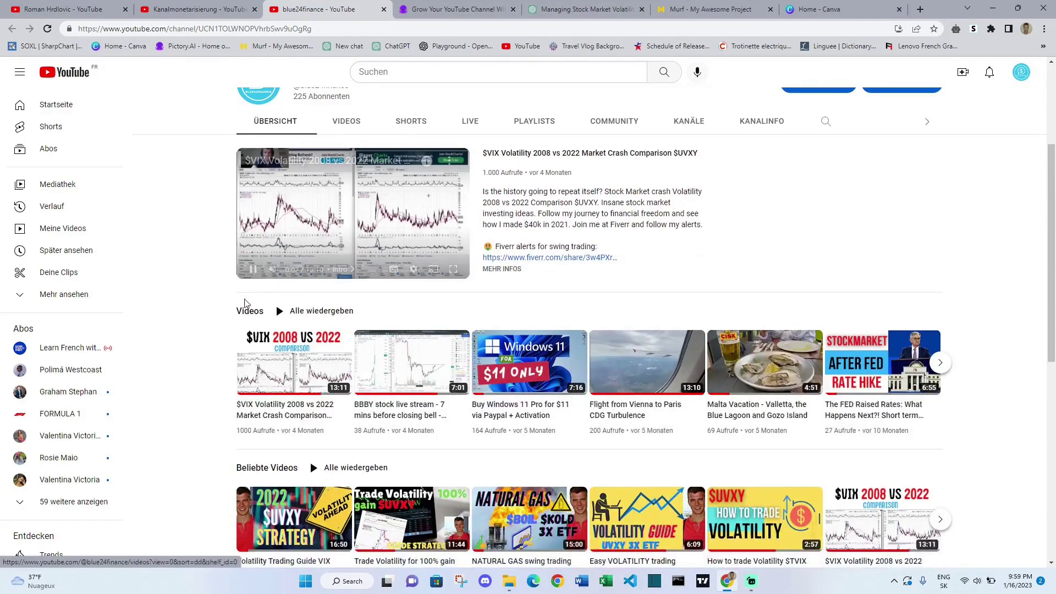
click(253, 269)
click(338, 124)
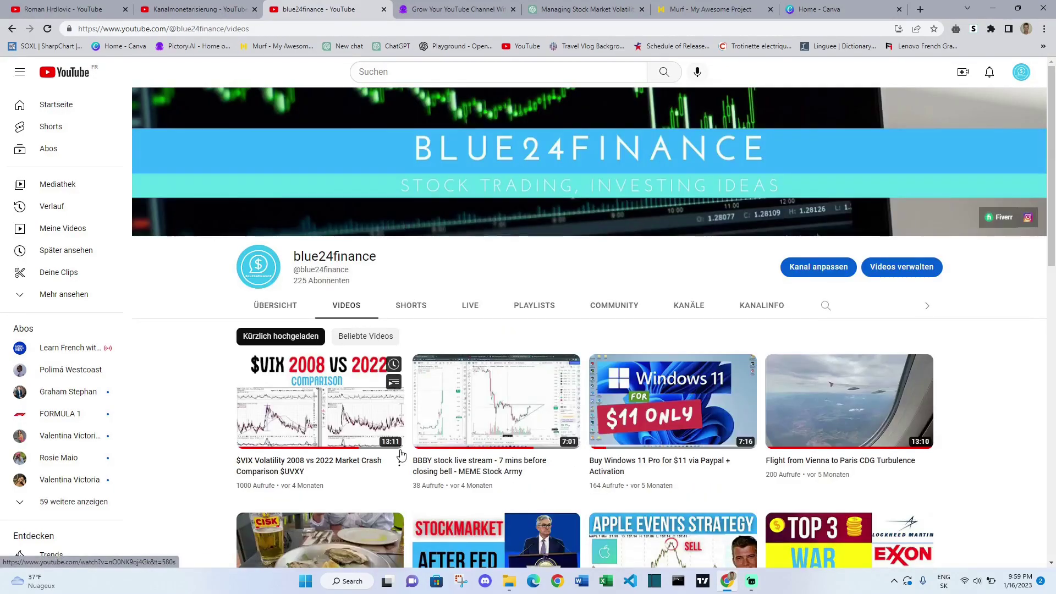
Step: Browse the blue24finance channel's uploaded videos from the newest to the oldest and back
scroll(401, 456, down, 5)
scroll(402, 456, up, 2)
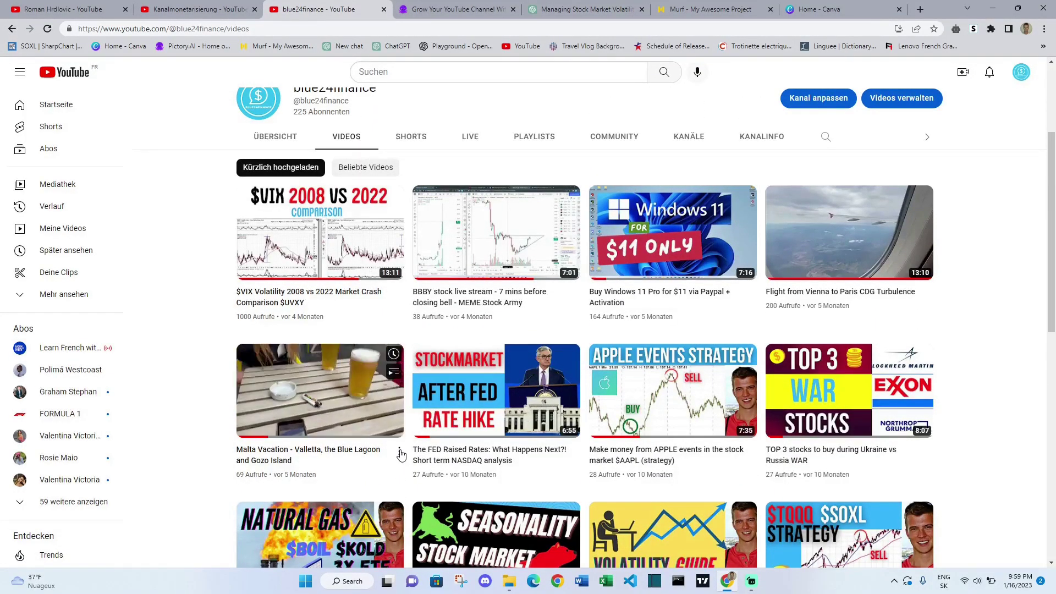
scroll(401, 455, down, 7)
scroll(401, 455, down, 3)
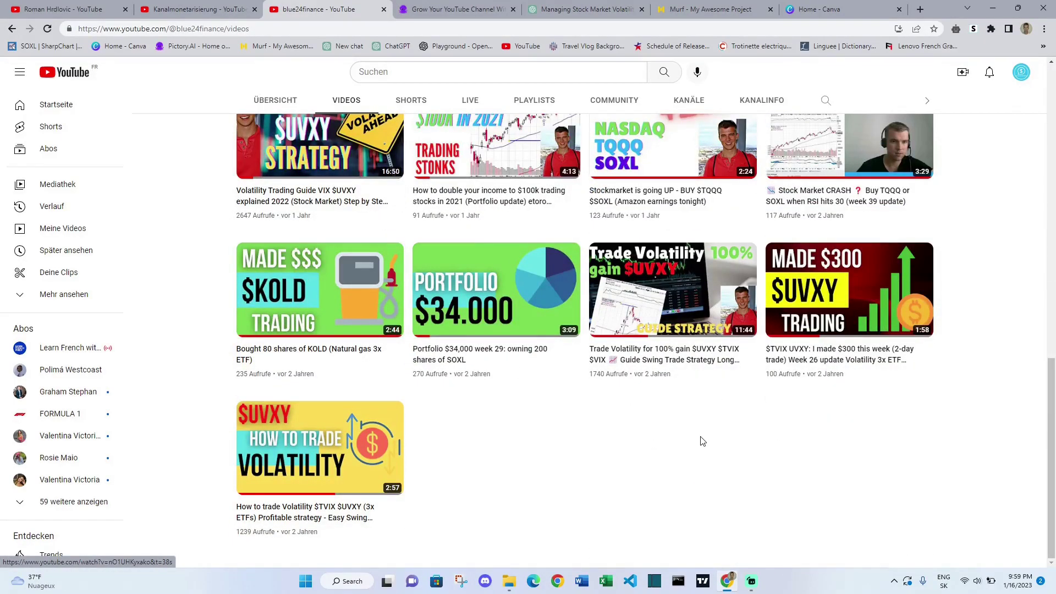
scroll(702, 441, up, 5)
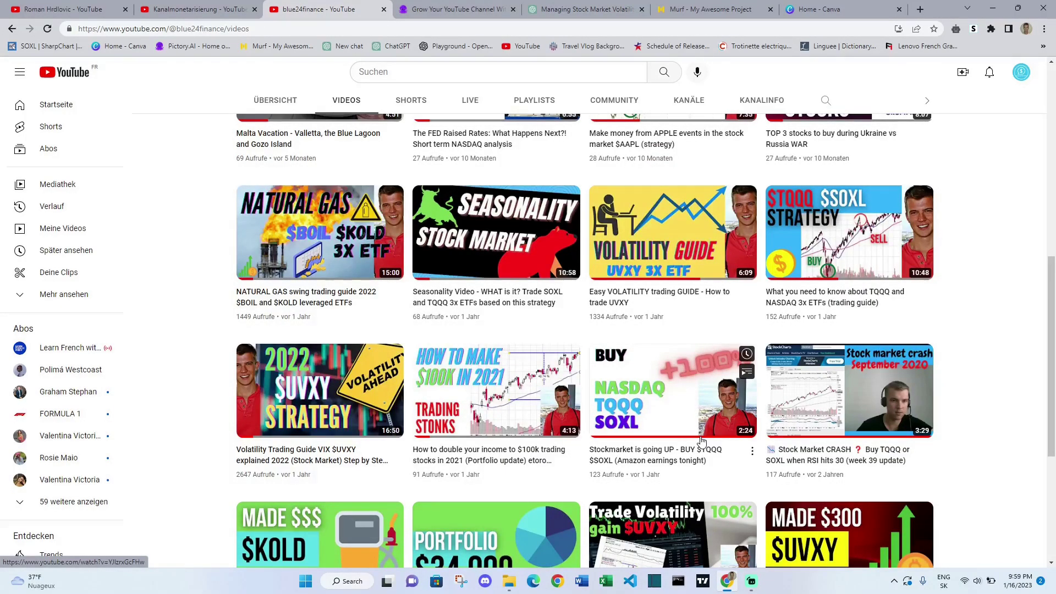
scroll(702, 441, up, 6)
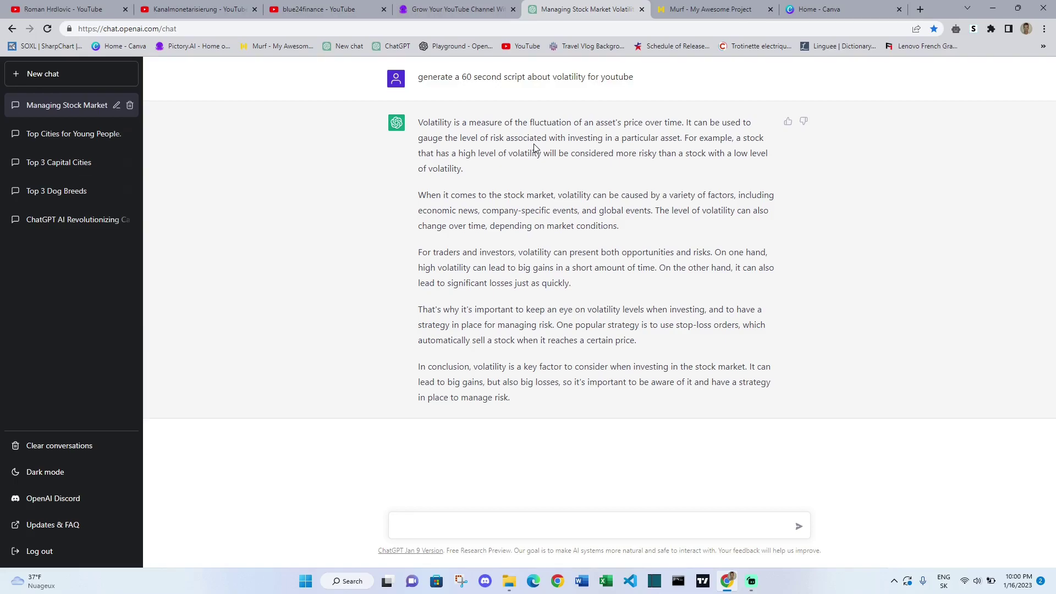
Step: Alternate between the Pictory page for YouTube creators and the ChatGPT volatility script, ending on the script
click(453, 9)
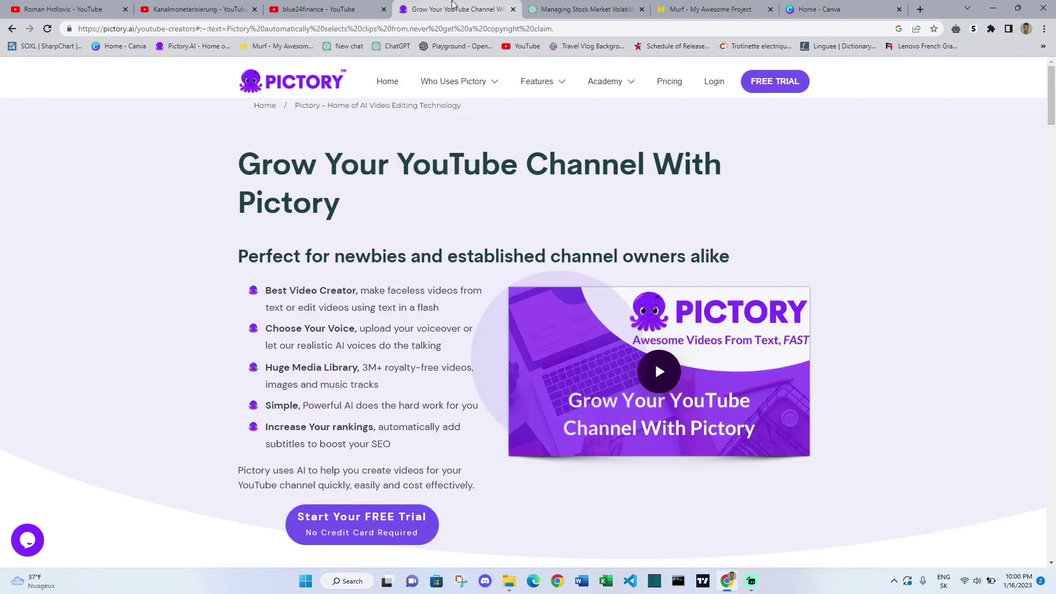
right_click(581, 6)
click(558, 11)
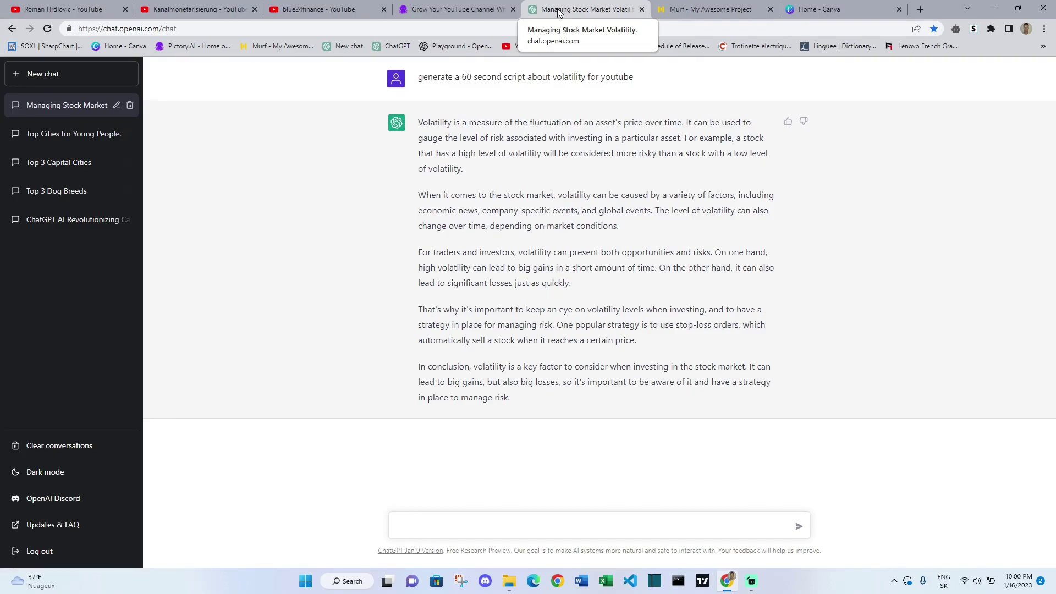
click(457, 10)
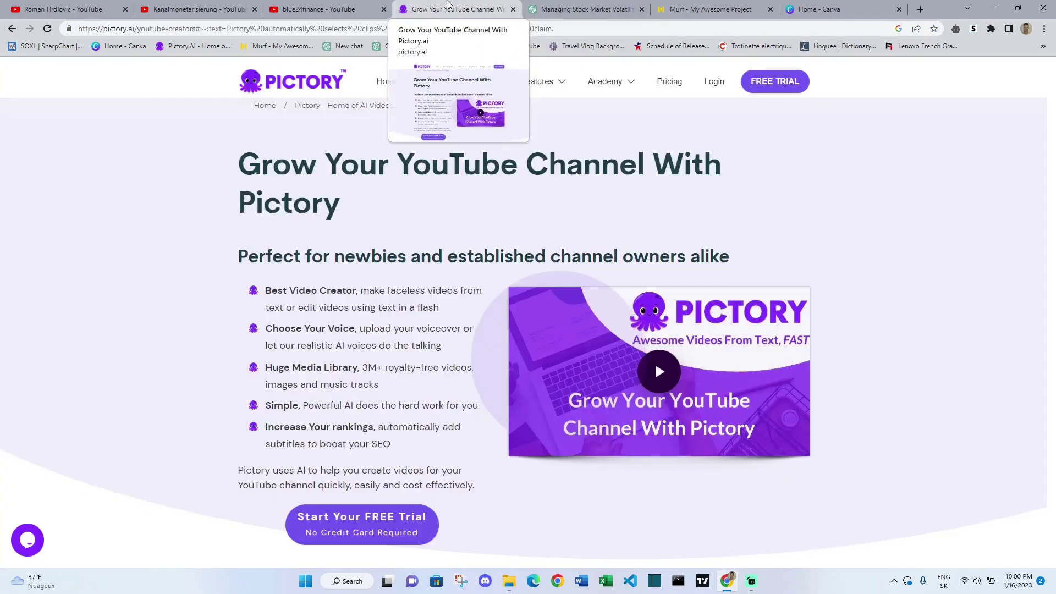
click(575, 11)
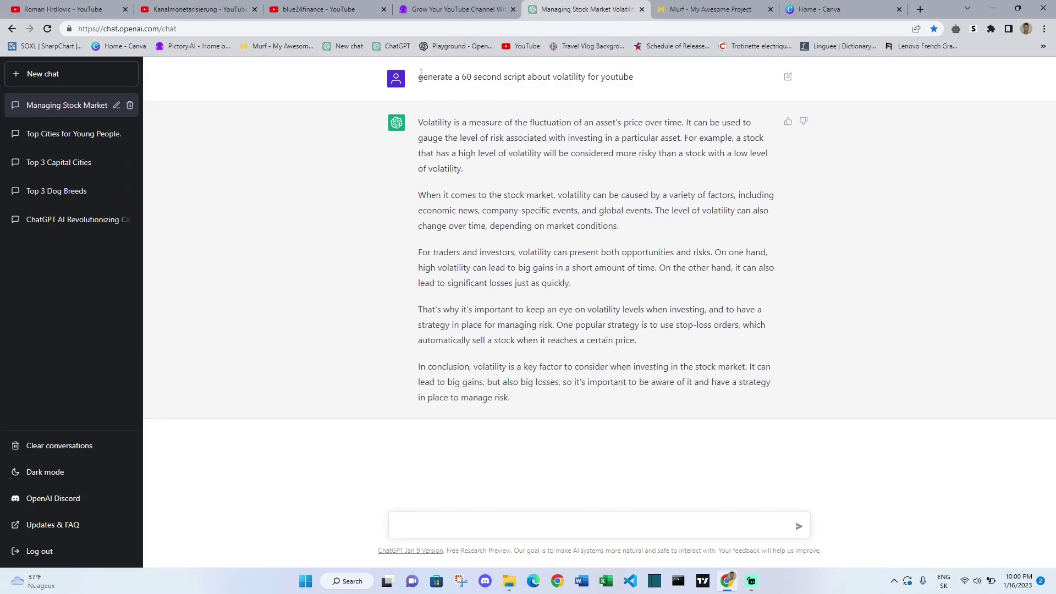
Step: Reuse the earlier ChatGPT prompt and submit it as "generate a 240 second script about volatility for youtube"
drag(420, 74, 636, 76)
key(ctrl+c)
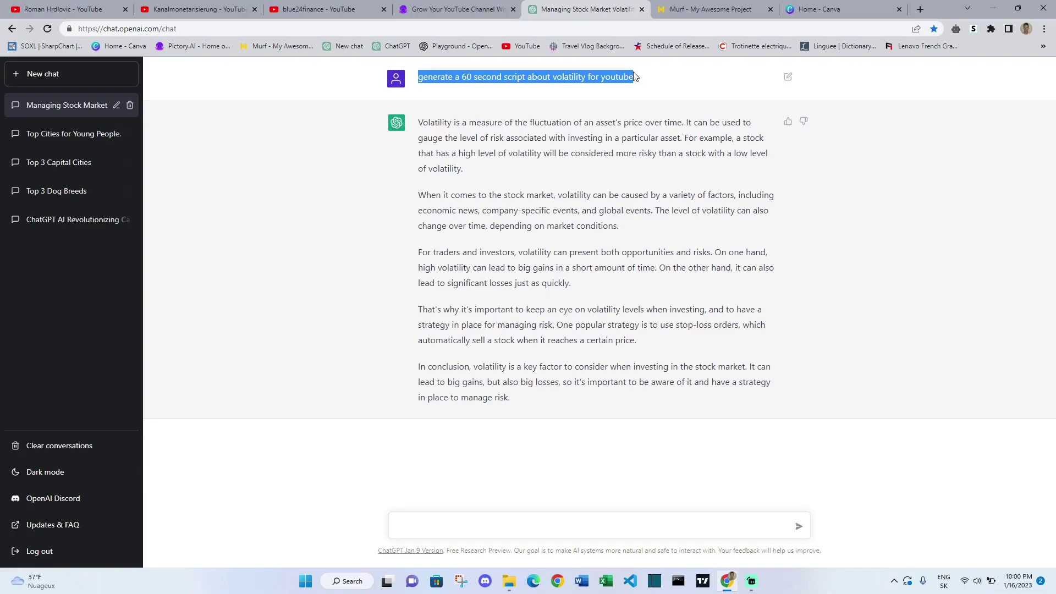
click(484, 522)
key(ctrl+v)
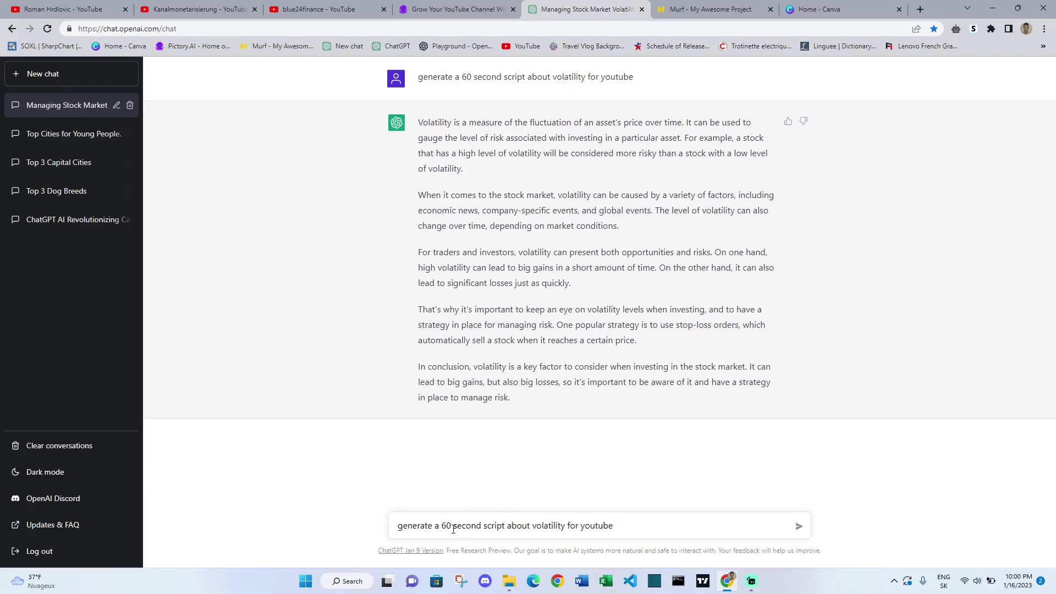
click(446, 525)
key(BackSpace)
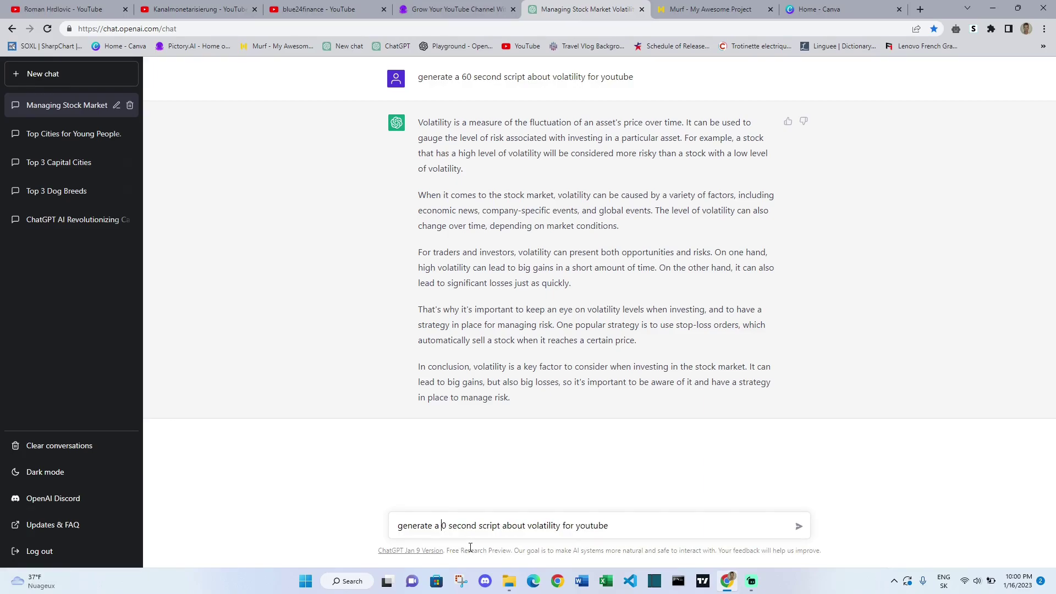
text(24)
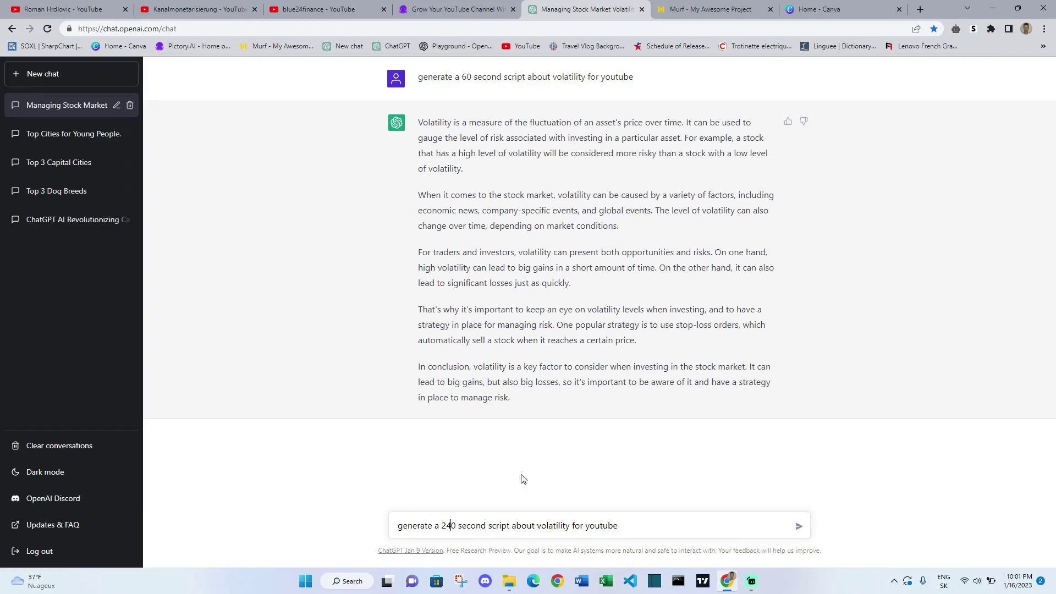
click(800, 532)
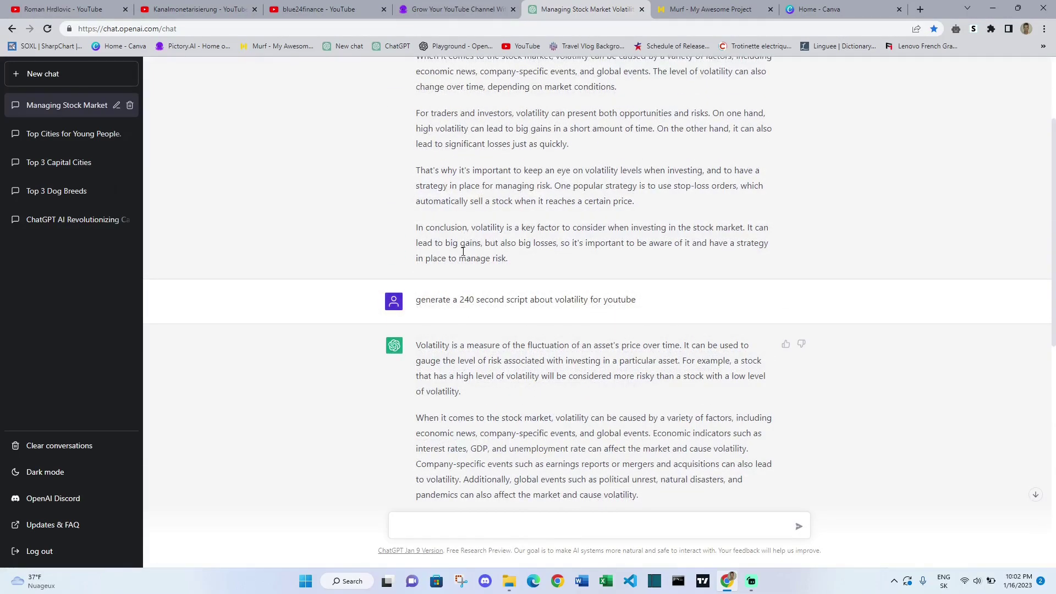
Step: Review ChatGPT's answer to the 240-second prompt and select the entire script text from first to last paragraph
scroll(454, 360, down, 6)
scroll(454, 360, up, 8)
scroll(456, 364, down, 7)
scroll(455, 364, down, 5)
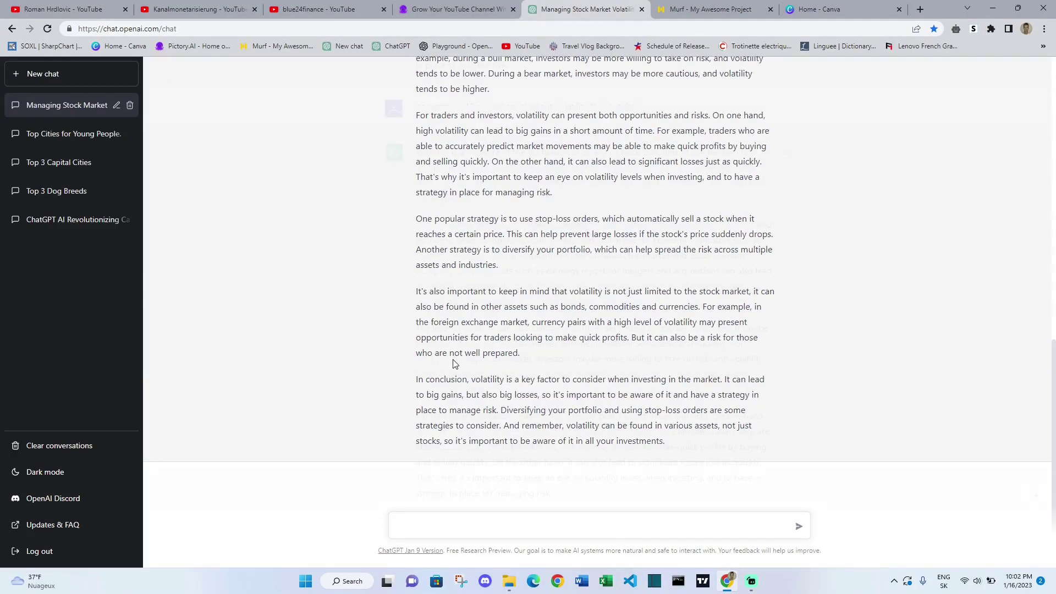
scroll(454, 363, up, 6)
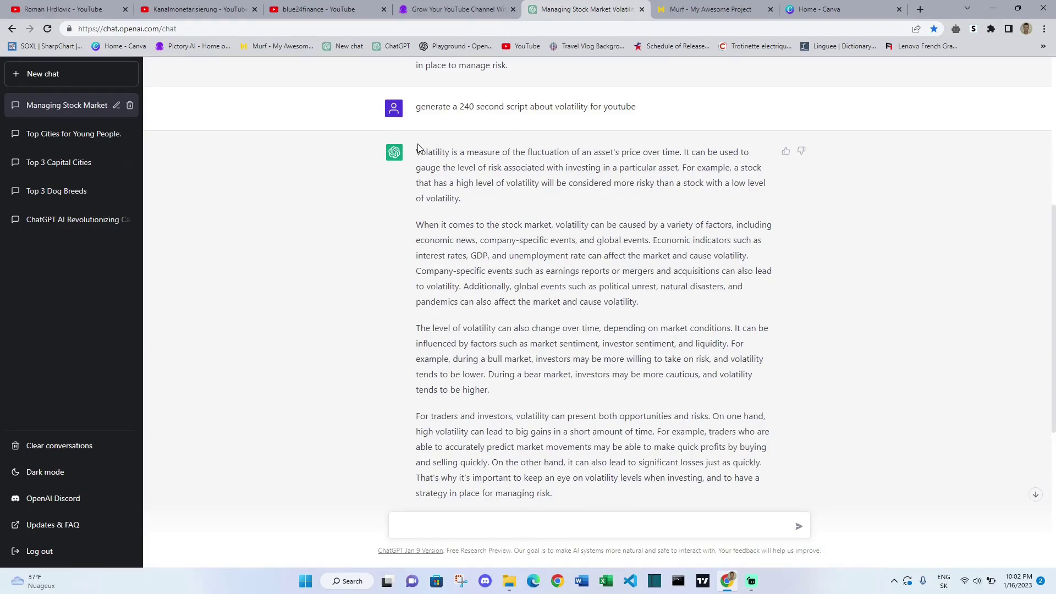
drag(419, 149, 497, 522)
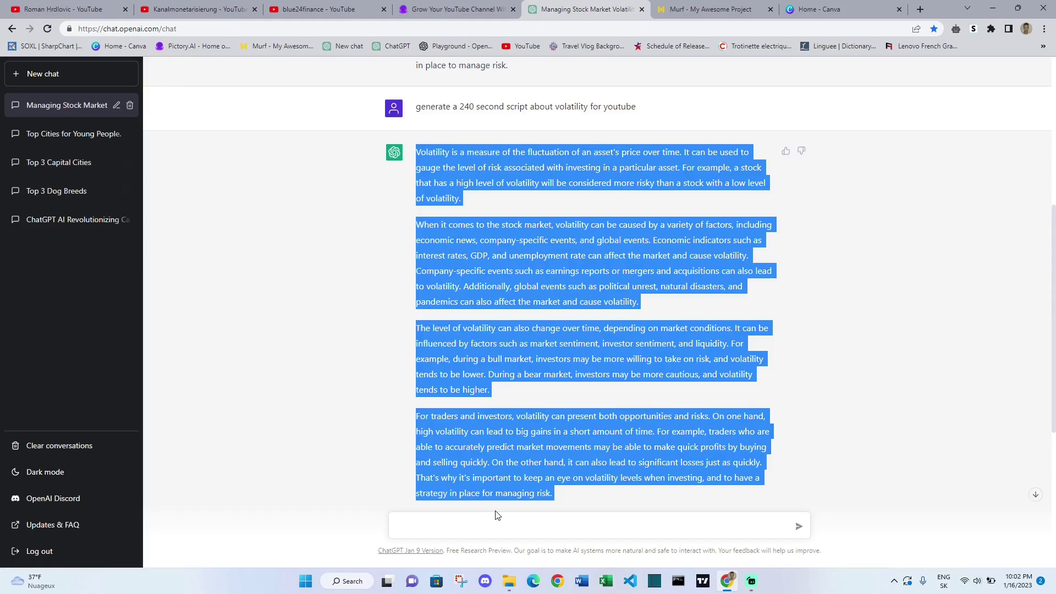
scroll(572, 467, down, 5)
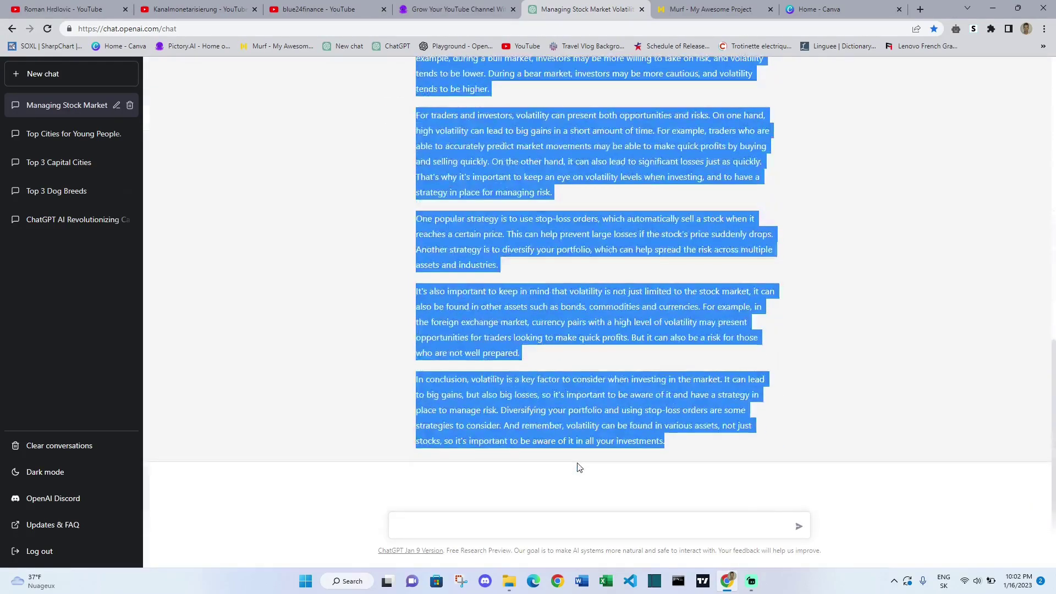
scroll(576, 467, up, 5)
scroll(577, 467, down, 5)
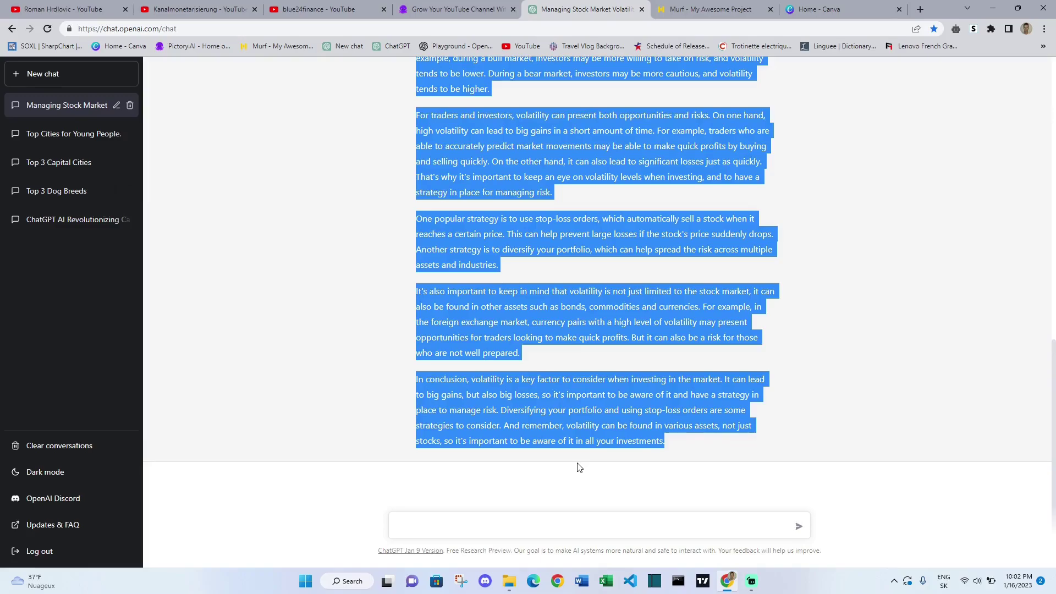
scroll(579, 231, up, 4)
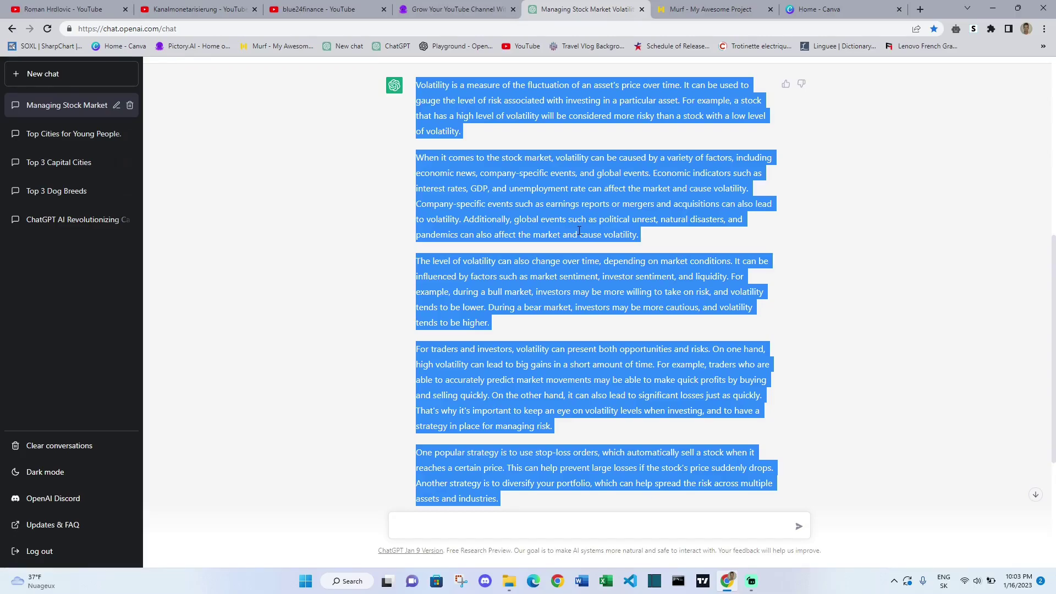
Step: Switch to the Pictory page for YouTube creators and examine its benefits, workflow, customer reviews and partner sections
click(458, 5)
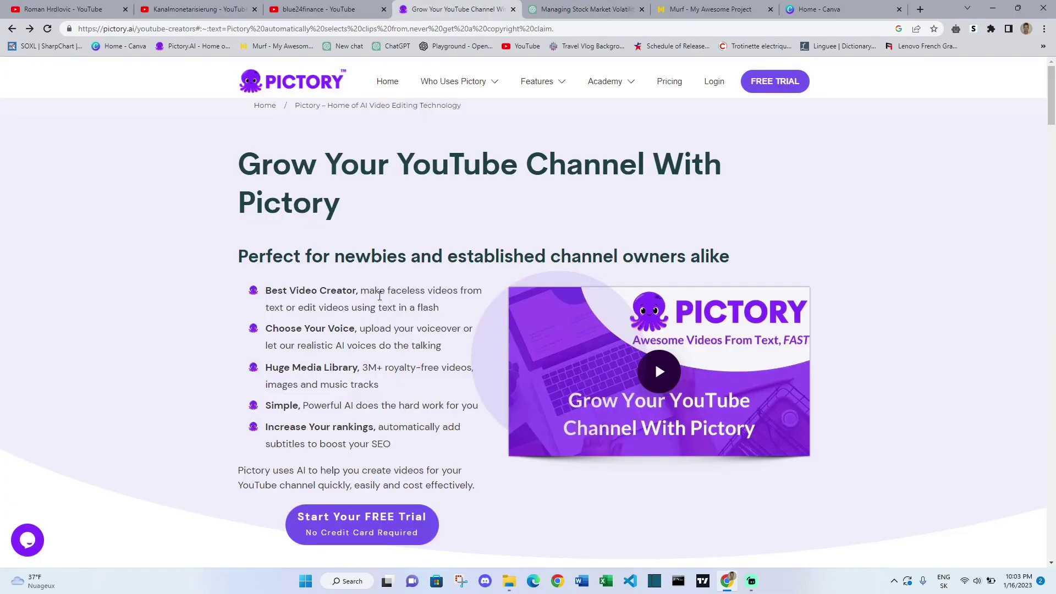
scroll(380, 297, down, 5)
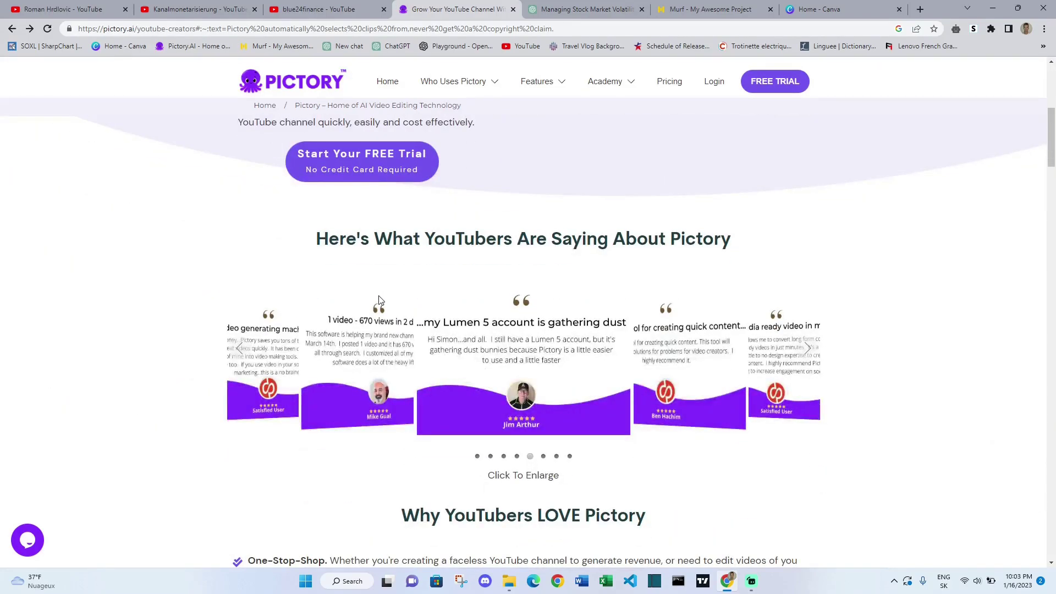
scroll(380, 300, down, 5)
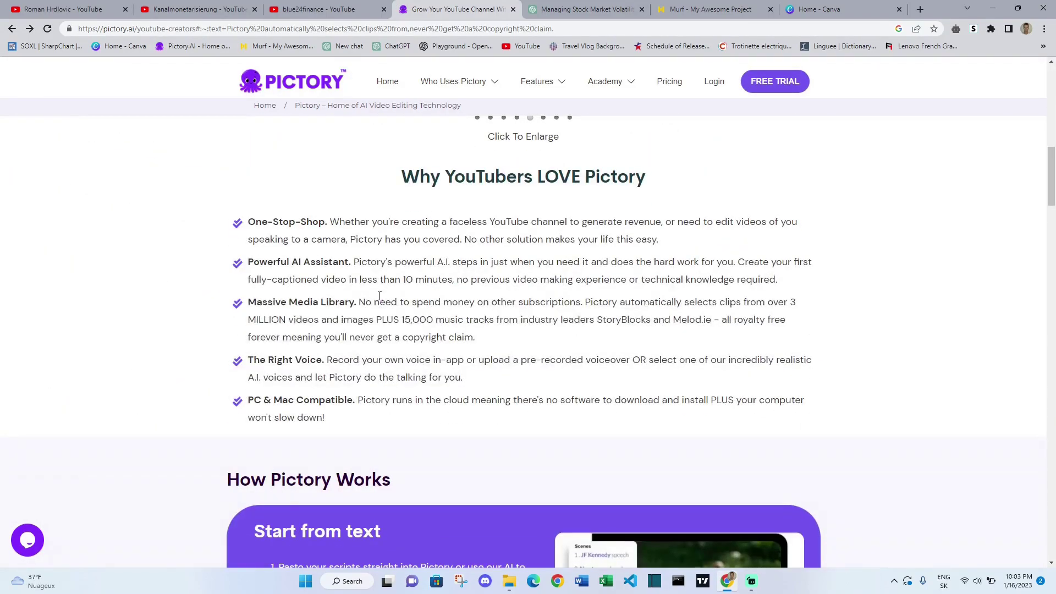
scroll(379, 297, down, 6)
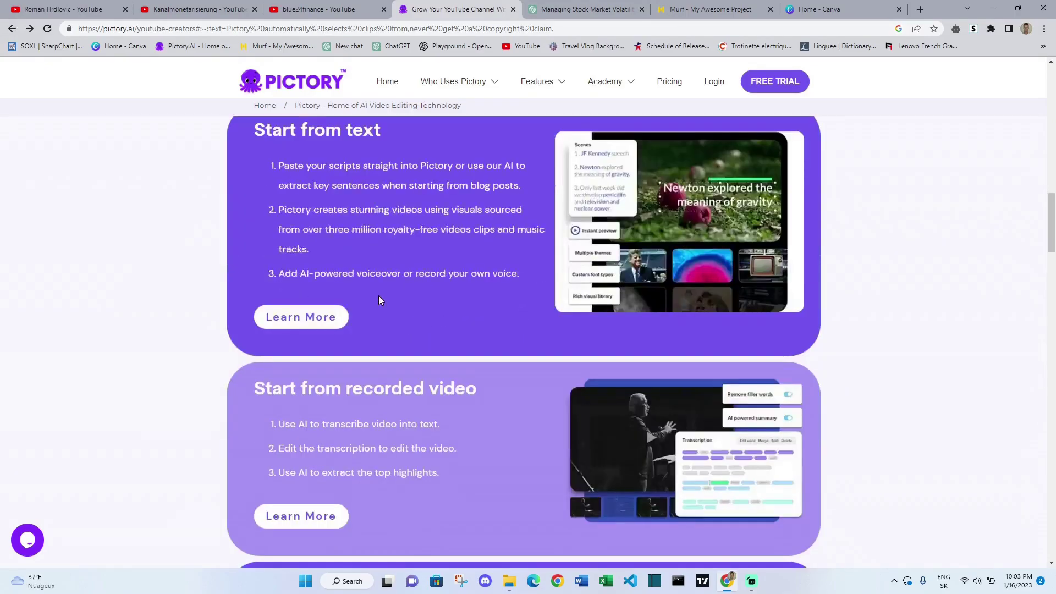
scroll(379, 300, down, 4)
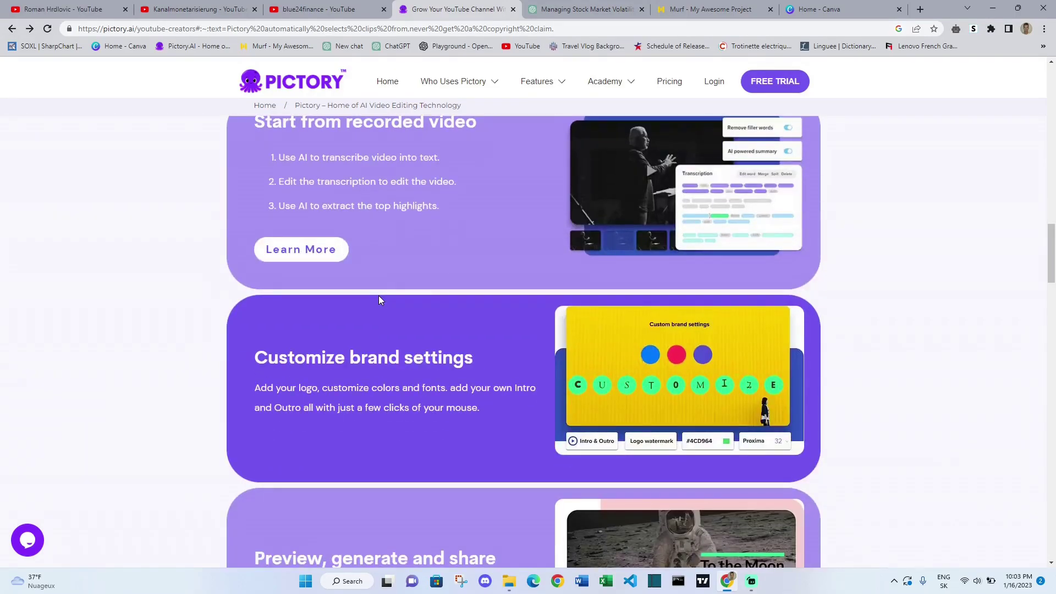
scroll(378, 300, down, 5)
scroll(379, 297, down, 5)
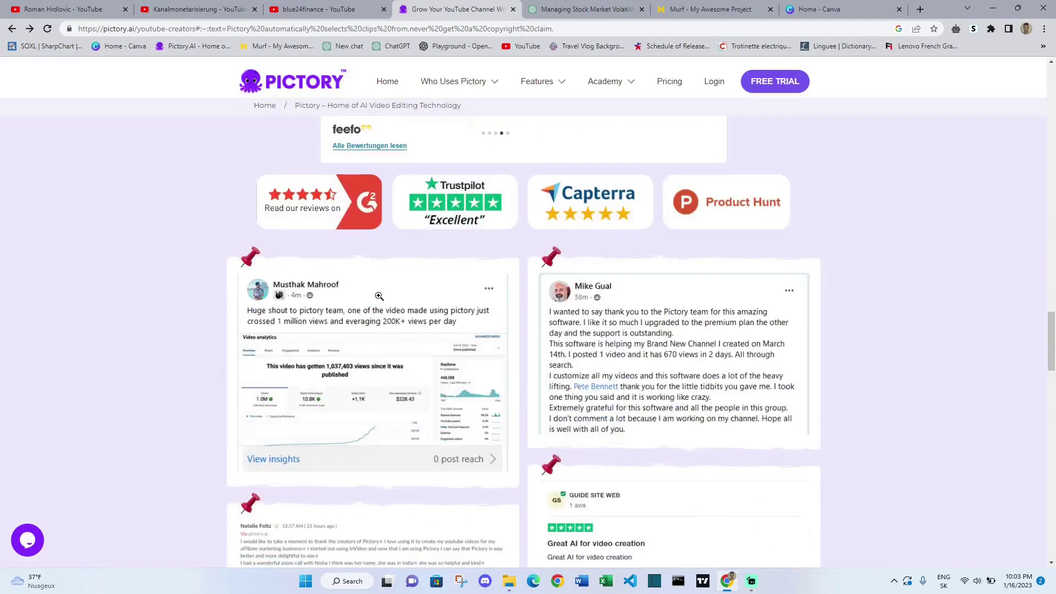
scroll(379, 296, down, 5)
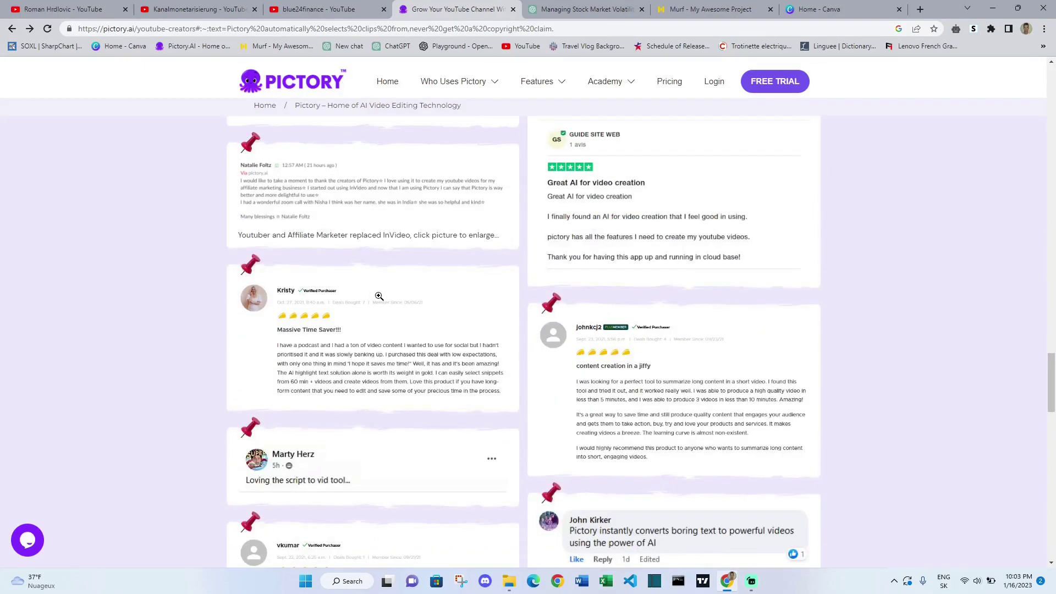
scroll(379, 297, down, 6)
scroll(379, 297, down, 10)
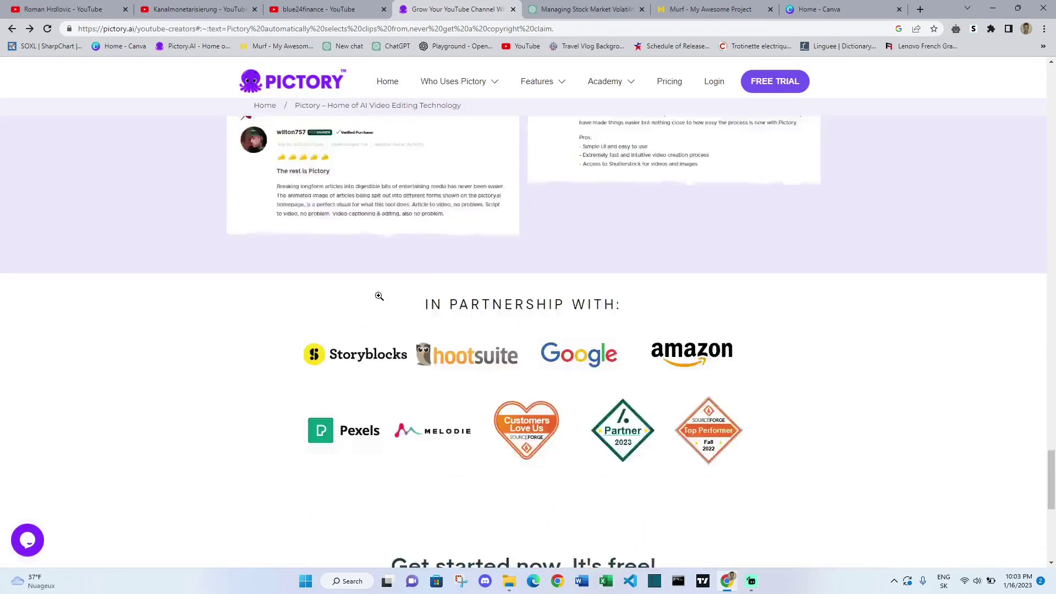
scroll(379, 300, up, 10)
scroll(379, 300, up, 10)
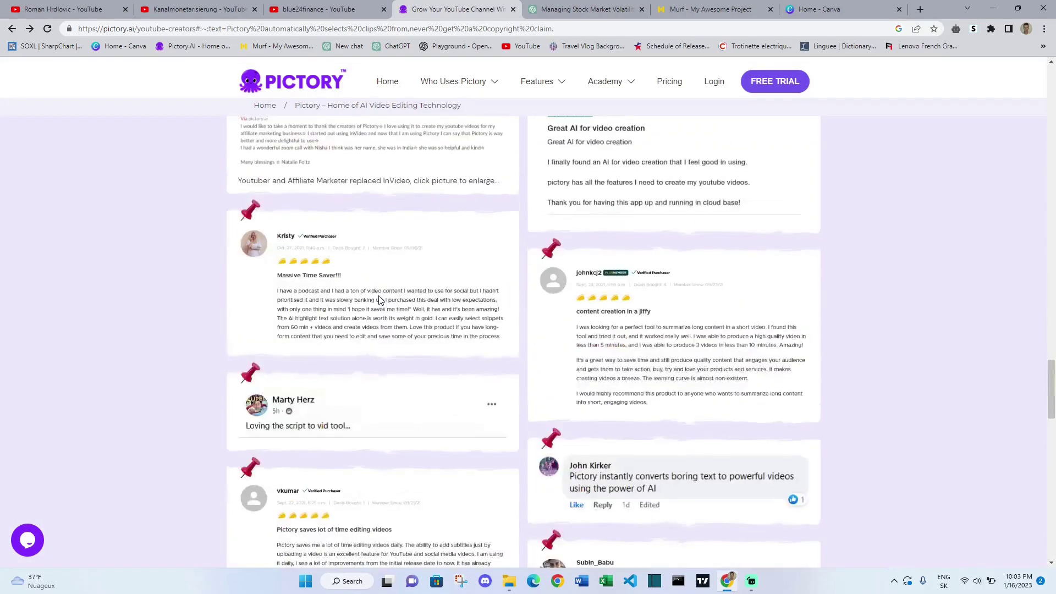
scroll(379, 296, up, 6)
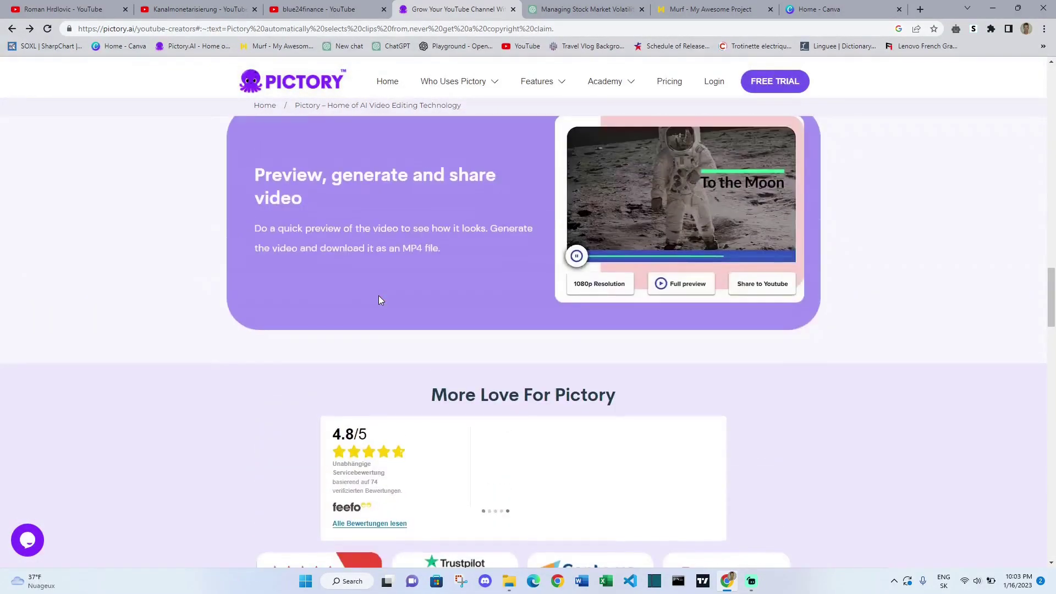
scroll(379, 296, up, 4)
Step: Go to the Pictory account login and open the script editor for a new Script to Video project
scroll(379, 296, up, 15)
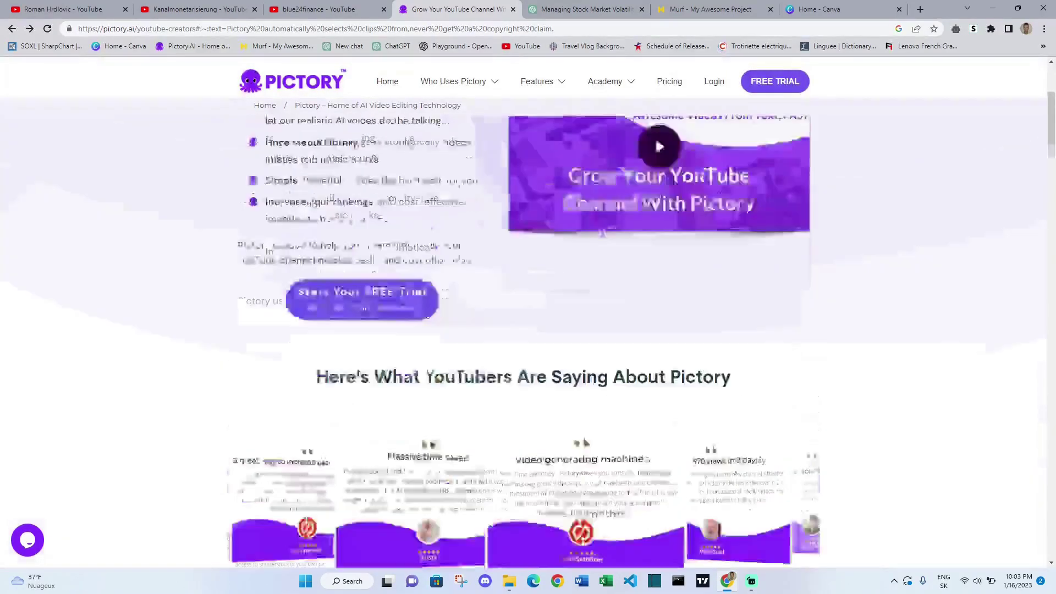
click(714, 82)
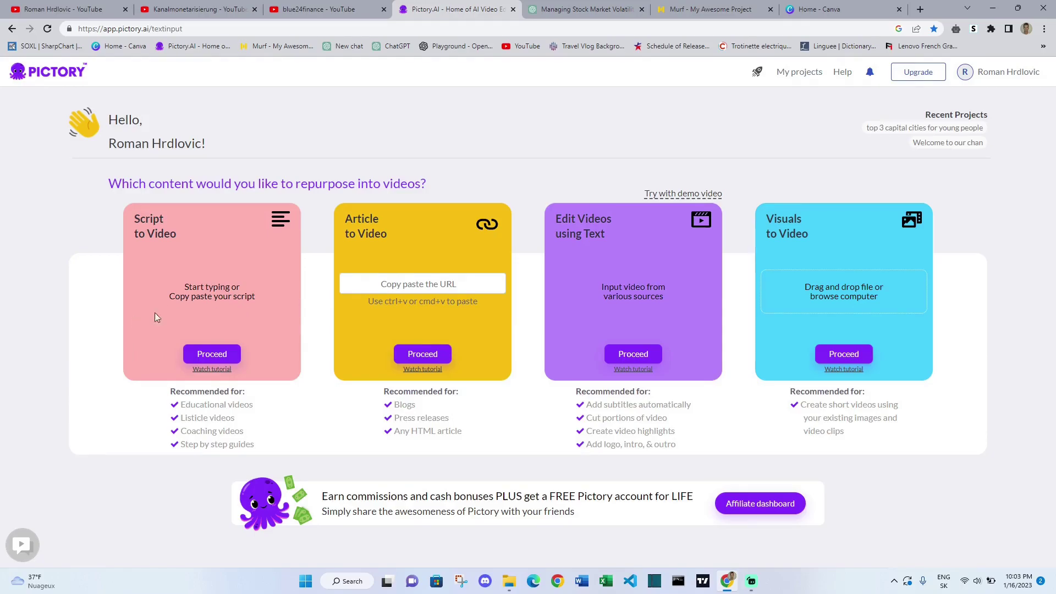
click(208, 354)
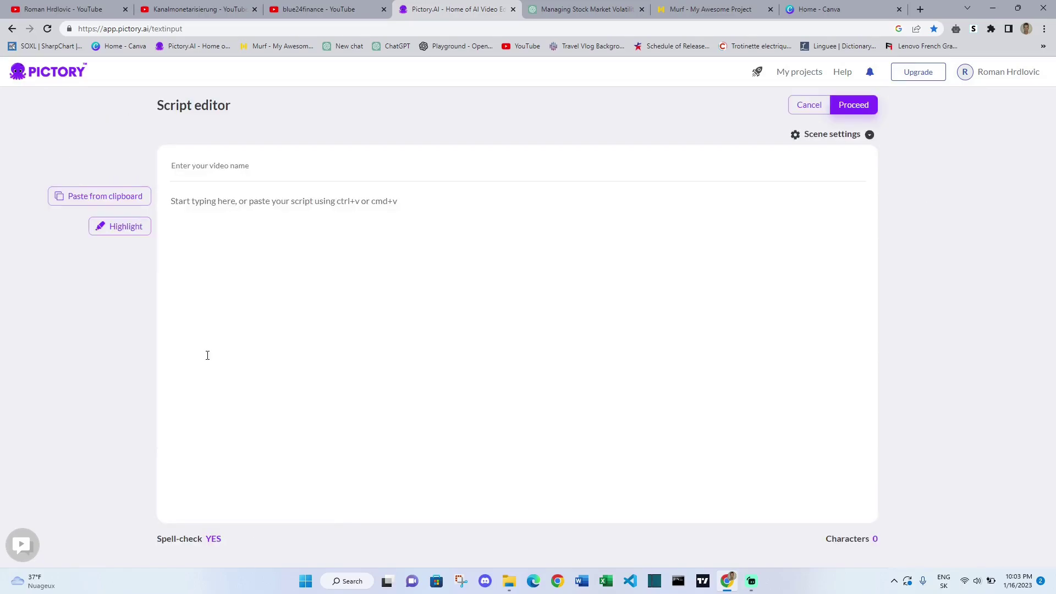
Step: Paste the ChatGPT volatility script into the script editor and create the storyboard from it with the Lemon template
click(280, 252)
key(ctrl+v)
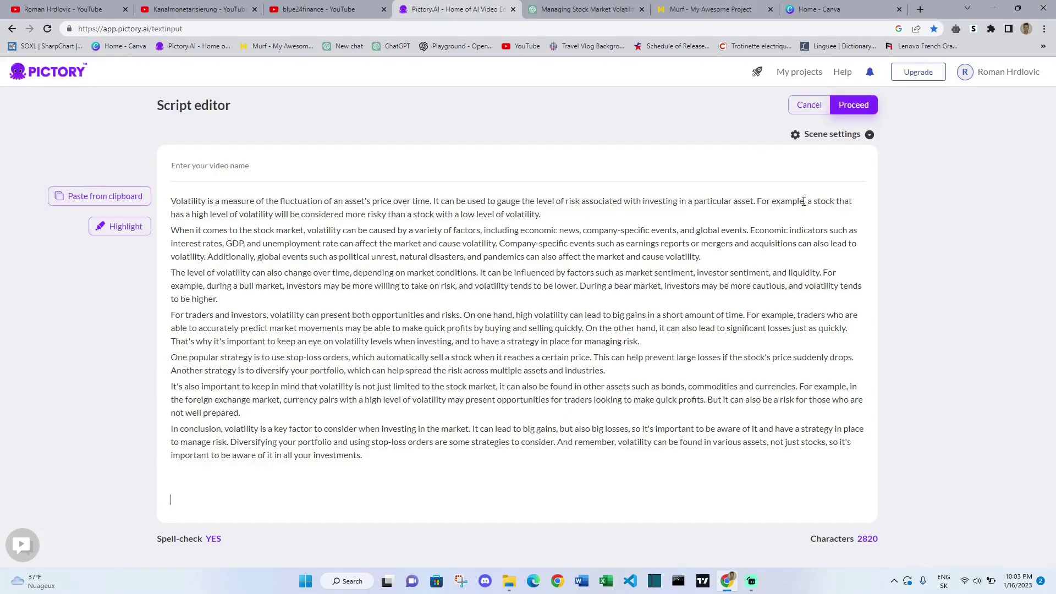
click(859, 103)
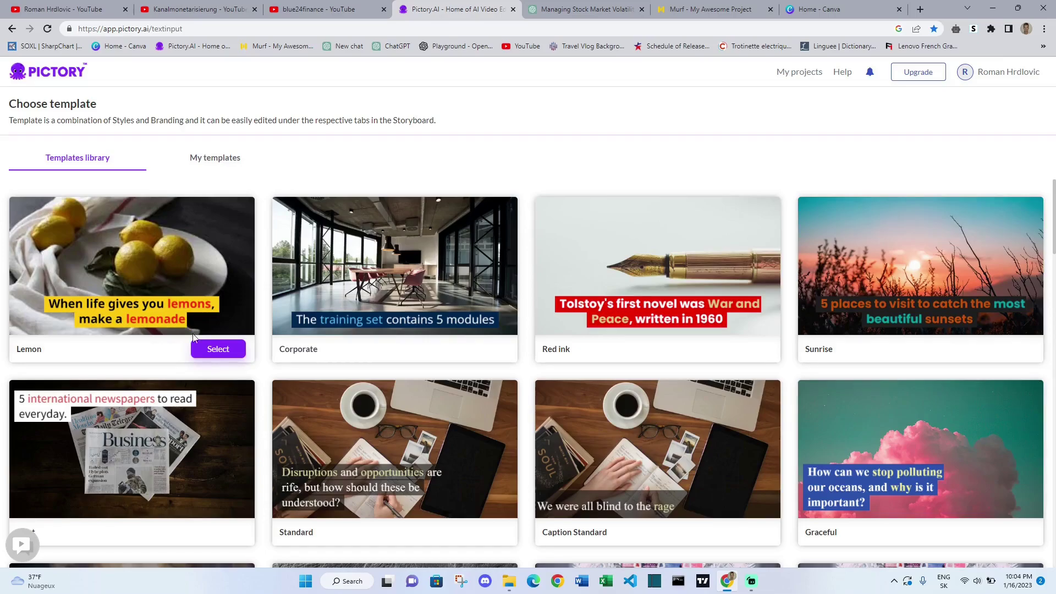
click(218, 350)
click(218, 350)
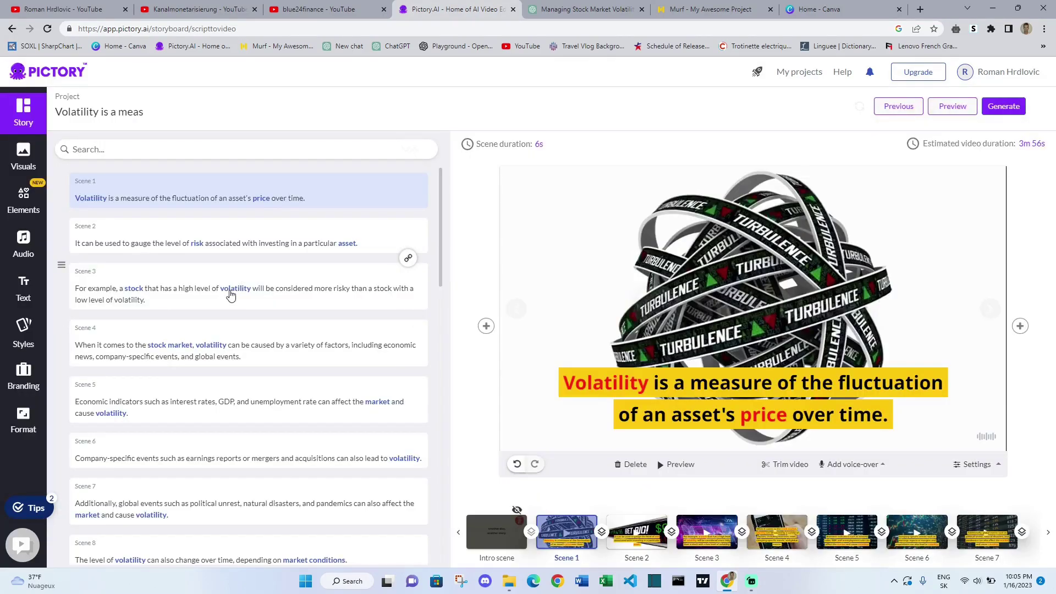
Step: Look through all storyboard scenes of the volatility script and the list of available male voice-over tracks
scroll(236, 293, down, 5)
scroll(230, 296, down, 10)
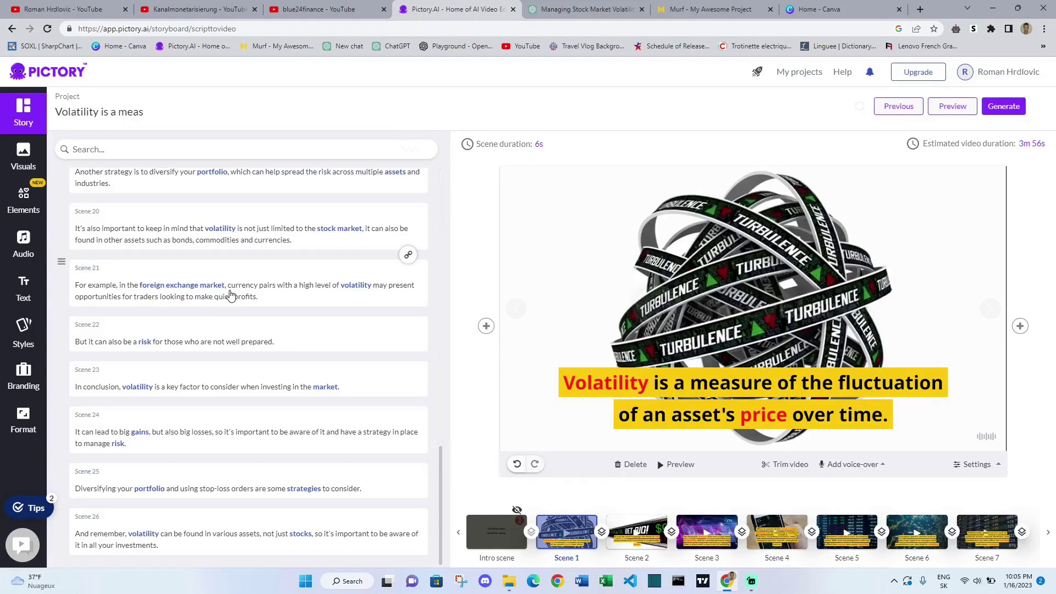
scroll(300, 280, up, 15)
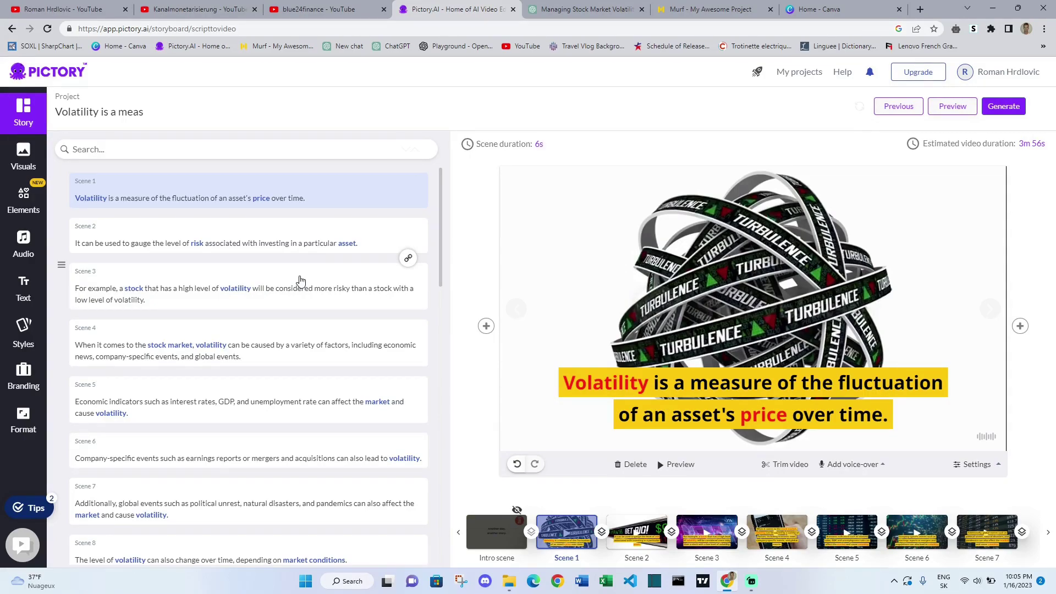
click(874, 466)
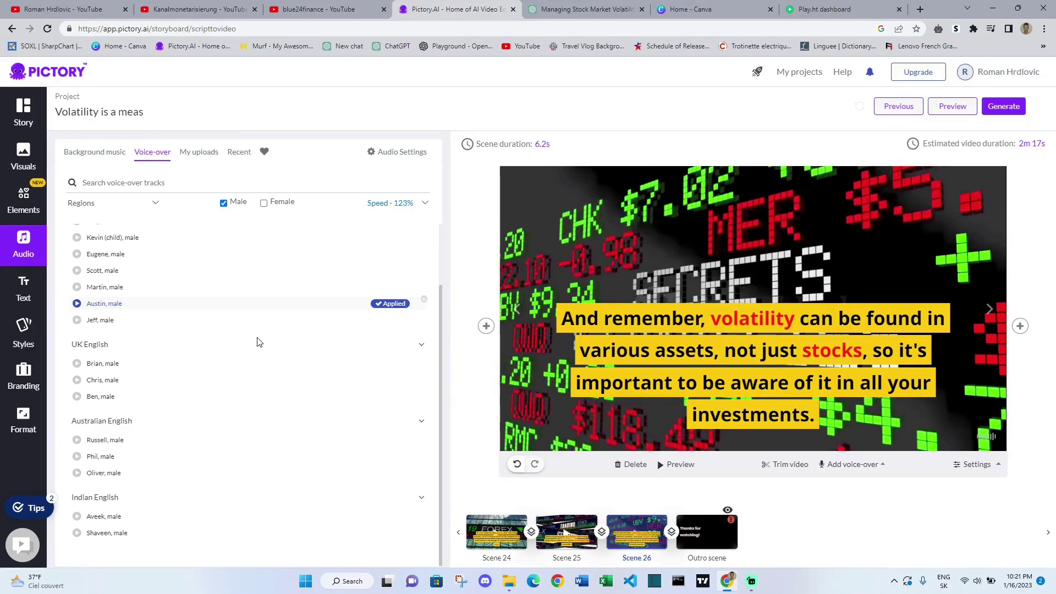
scroll(260, 342, up, 2)
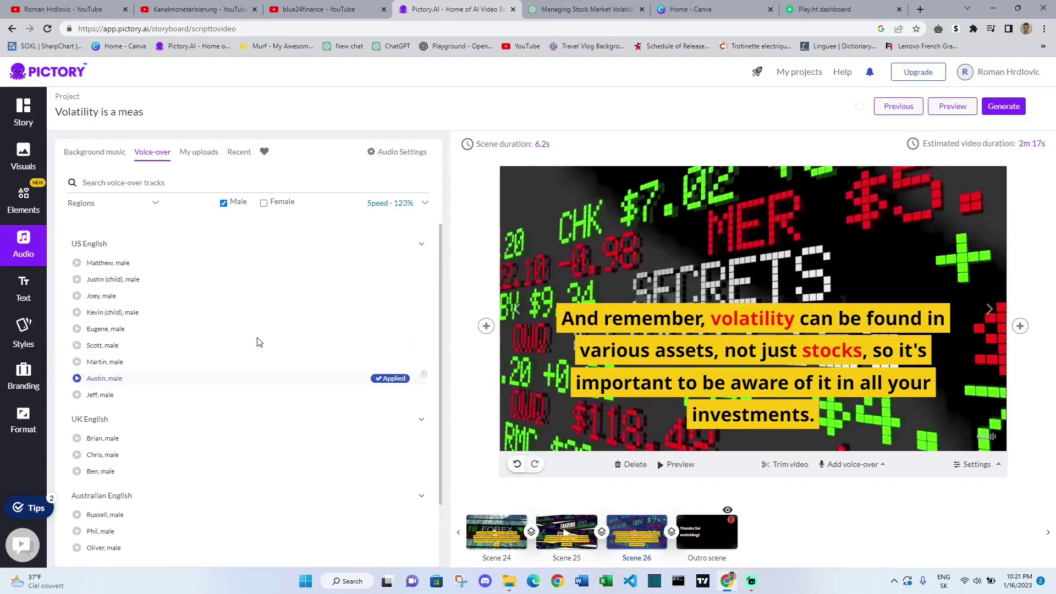
Step: Examine the storyboard's stock visuals and sticker elements, and return to the voice-over list
click(35, 151)
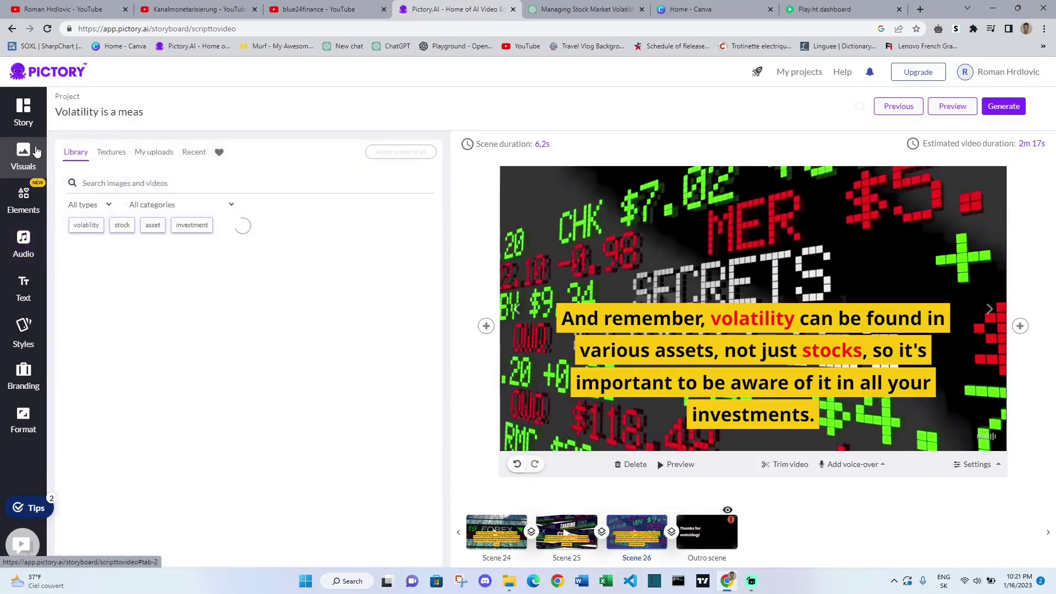
click(20, 122)
click(22, 165)
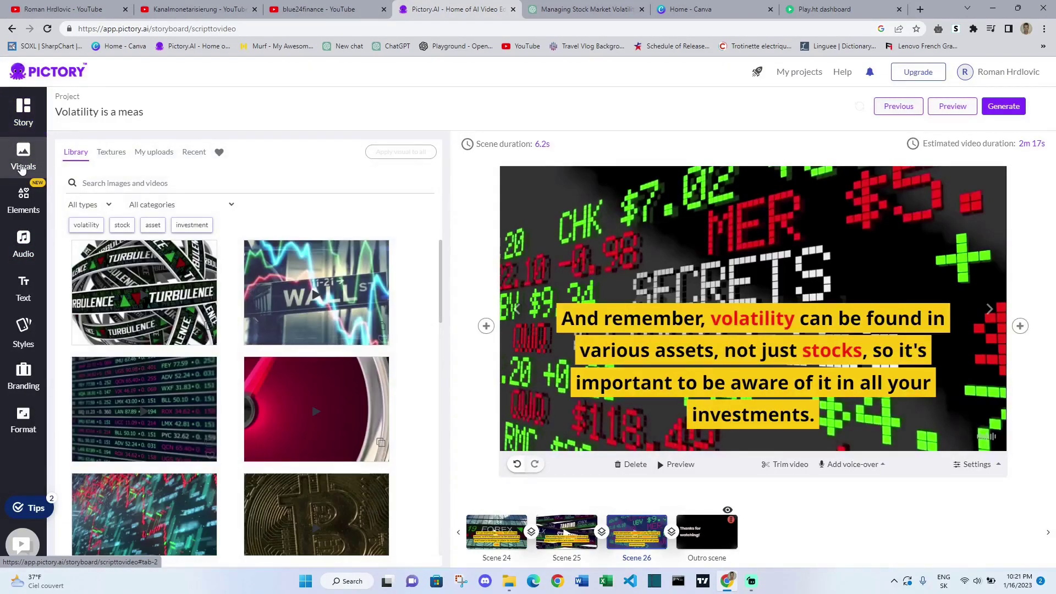
click(23, 208)
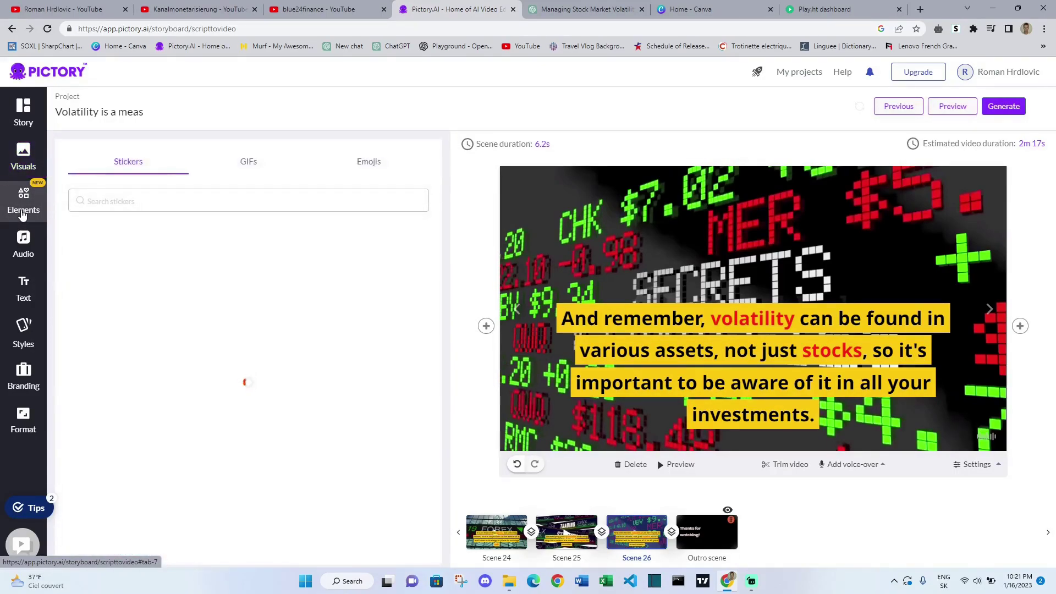
click(23, 244)
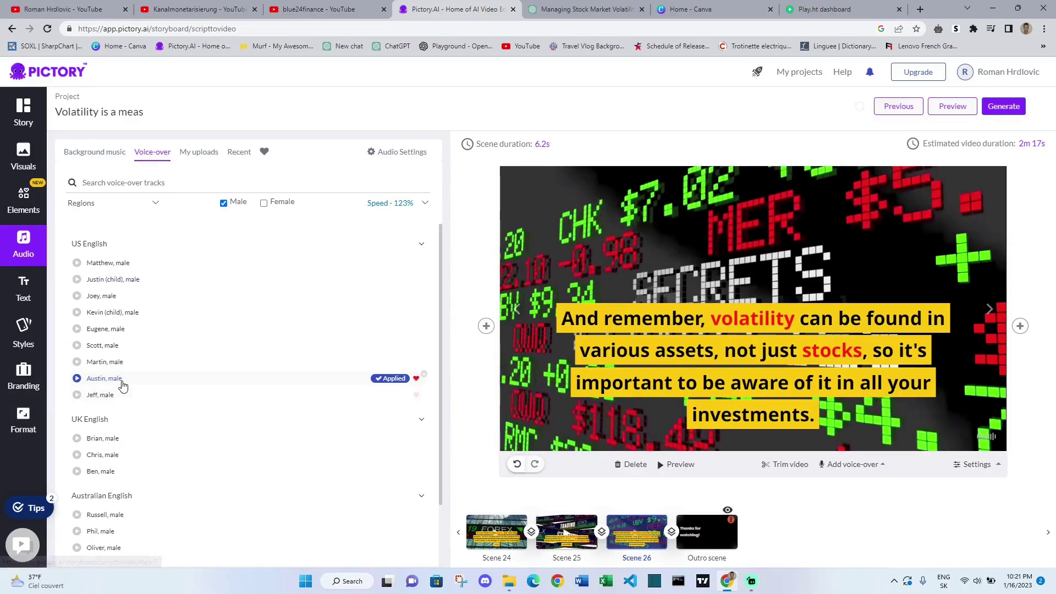
Step: Lower the background music volume to 8% in the audio settings and play a preview of the video
click(100, 159)
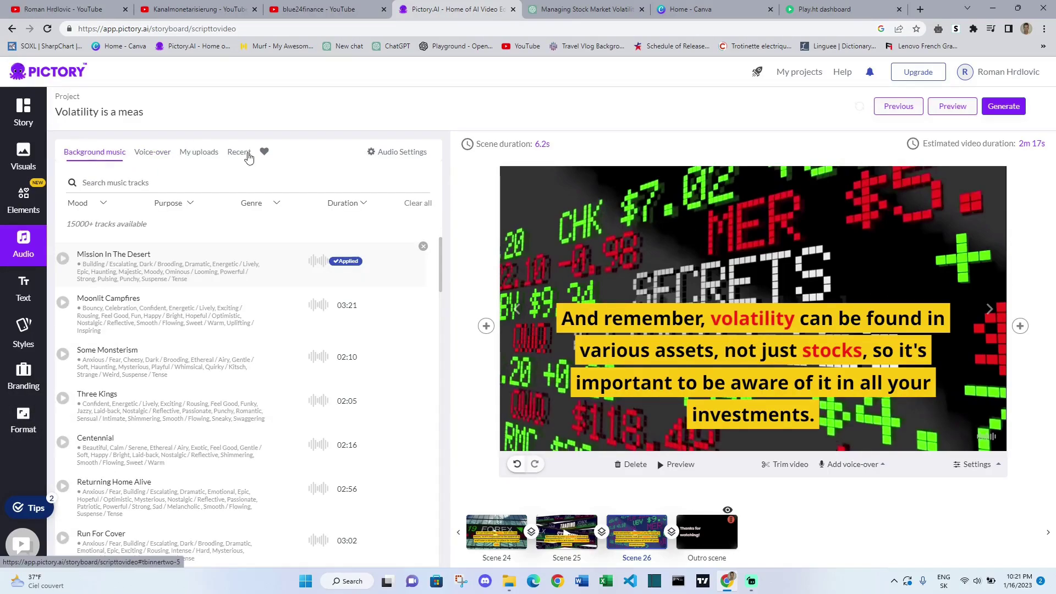
click(393, 155)
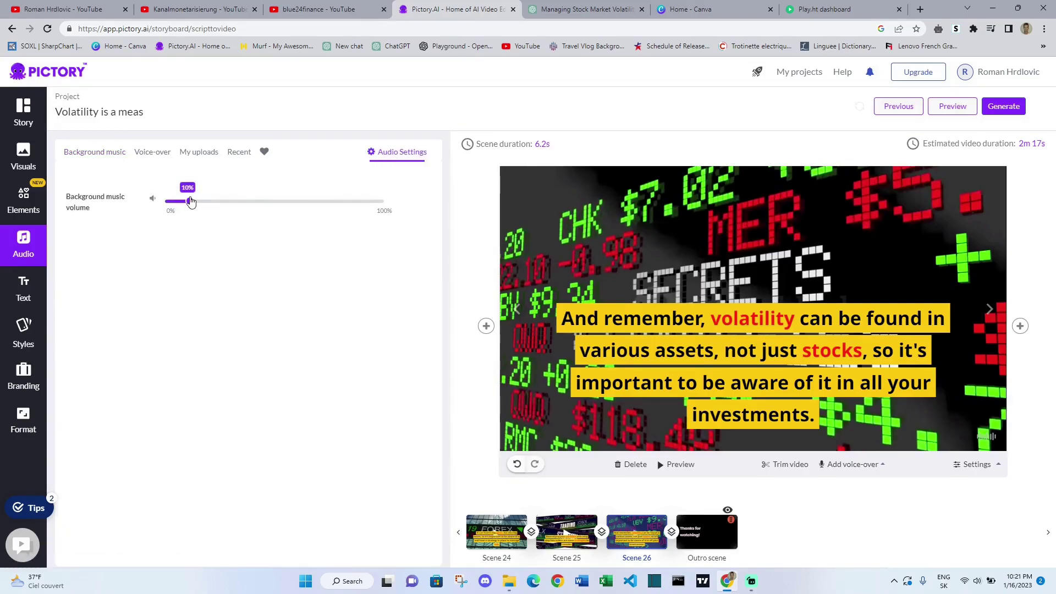
drag(187, 204, 187, 205)
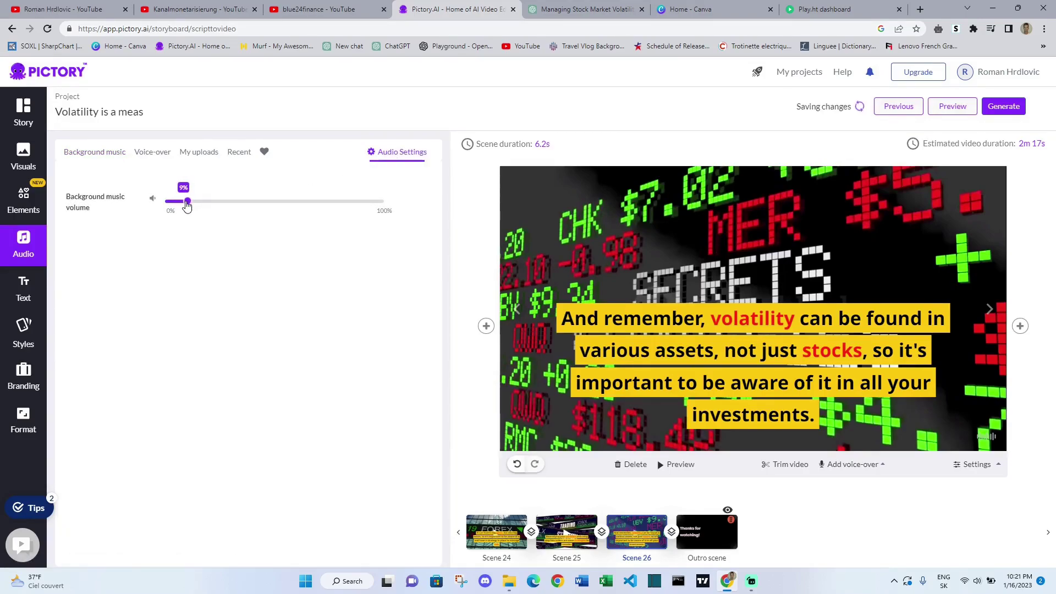
drag(187, 203, 185, 204)
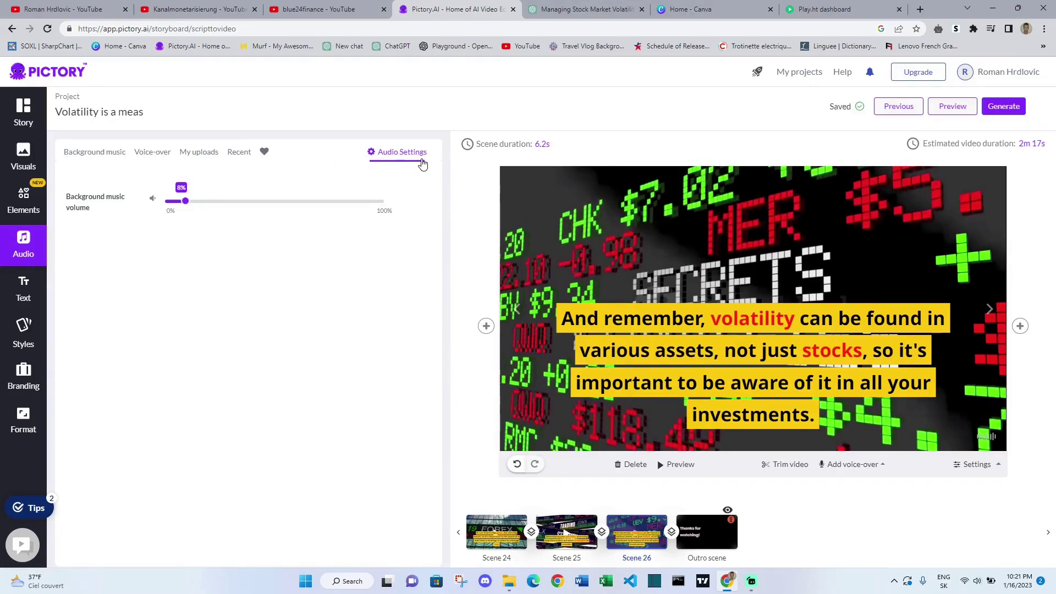
click(933, 106)
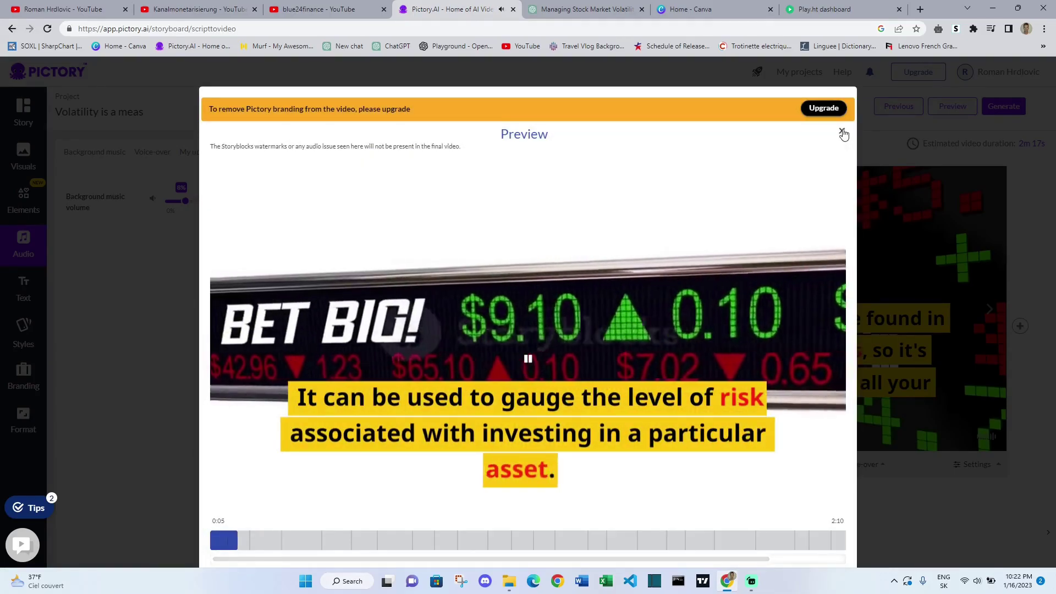
click(843, 132)
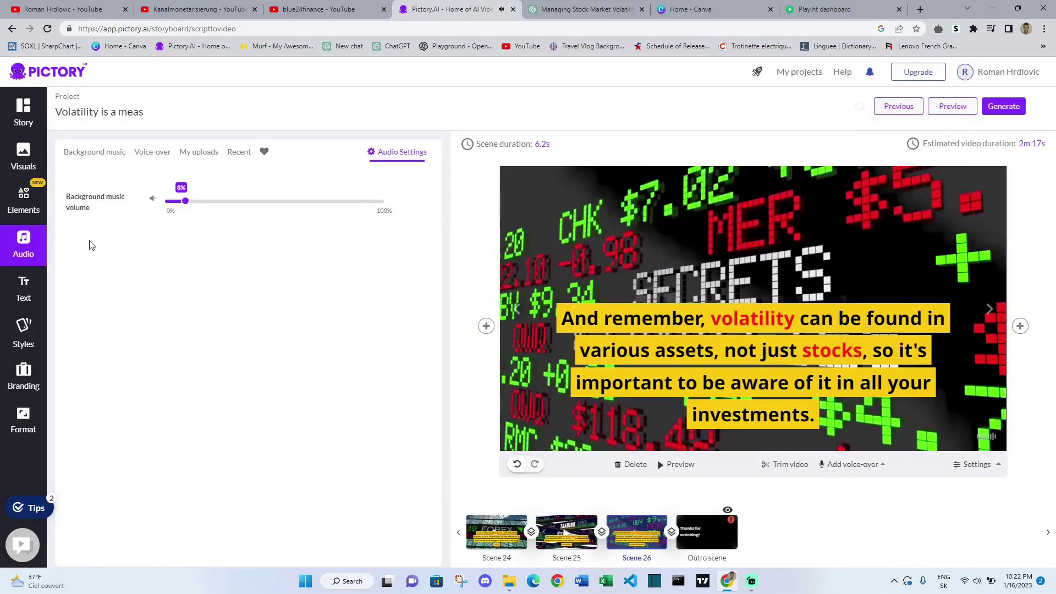
Step: Set the background music volume to 10% in the audio settings
click(25, 283)
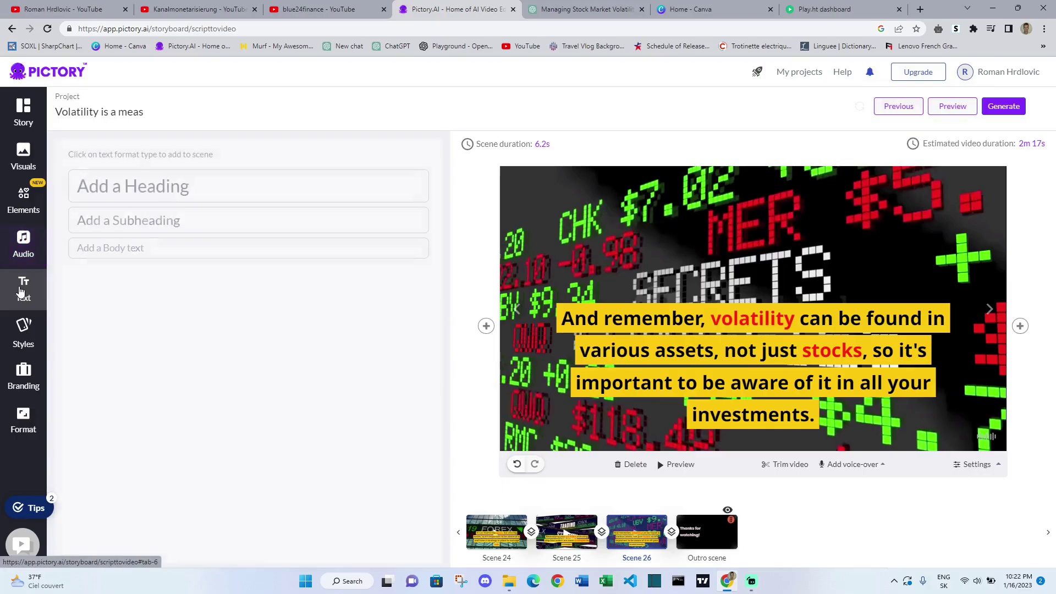
click(29, 264)
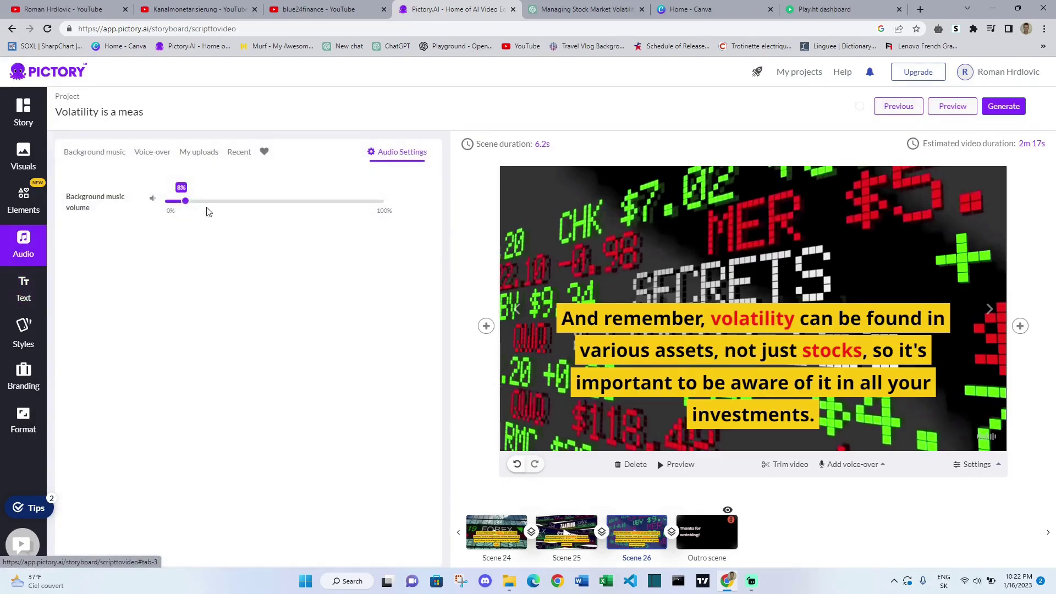
click(187, 204)
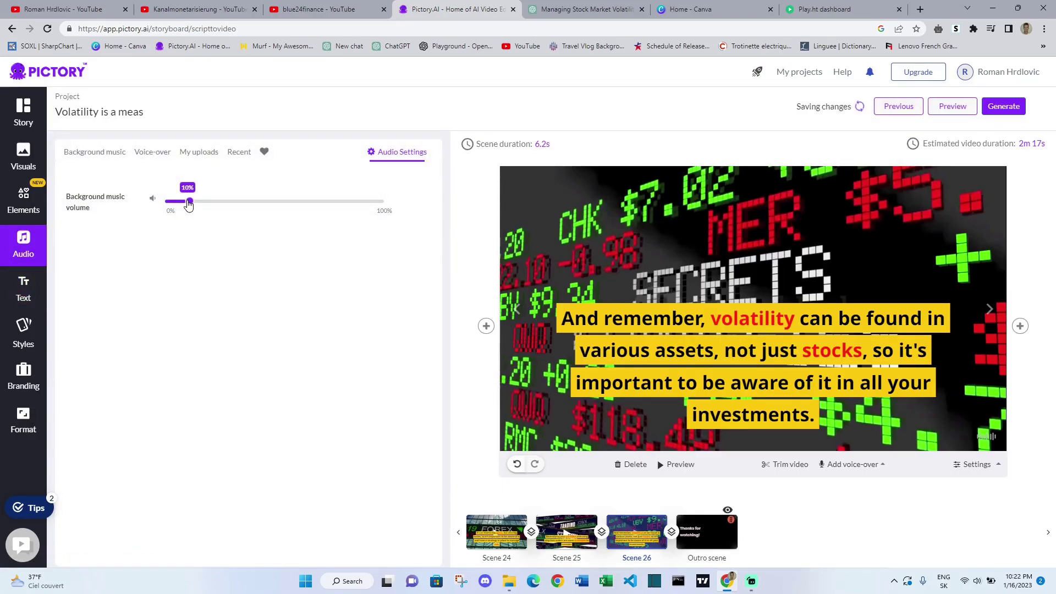
Step: Recolour the entire "Thanks for watching!" text on the outro scene to bright cyan
click(22, 286)
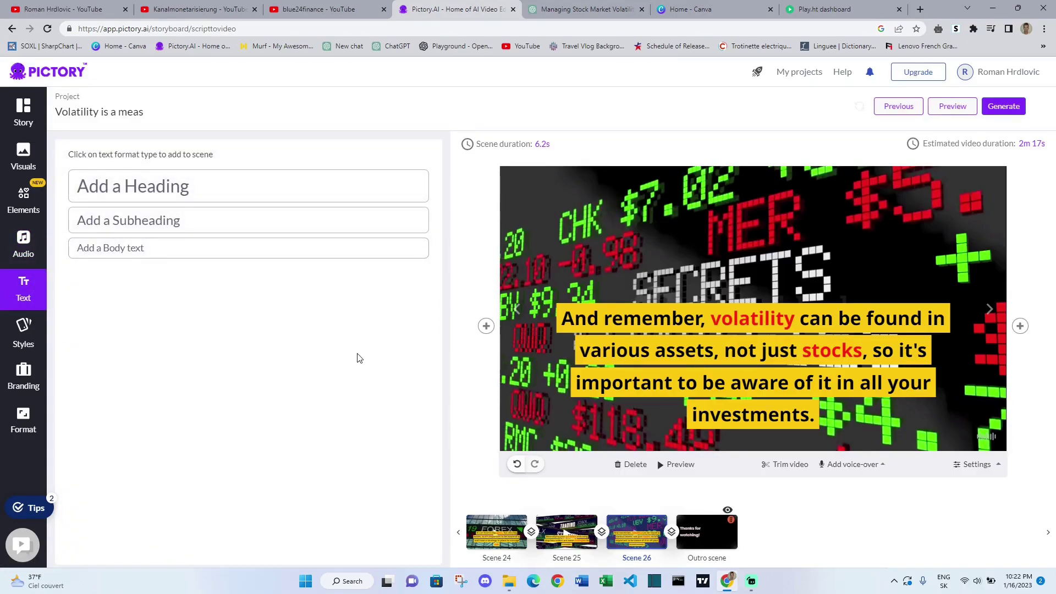
click(709, 529)
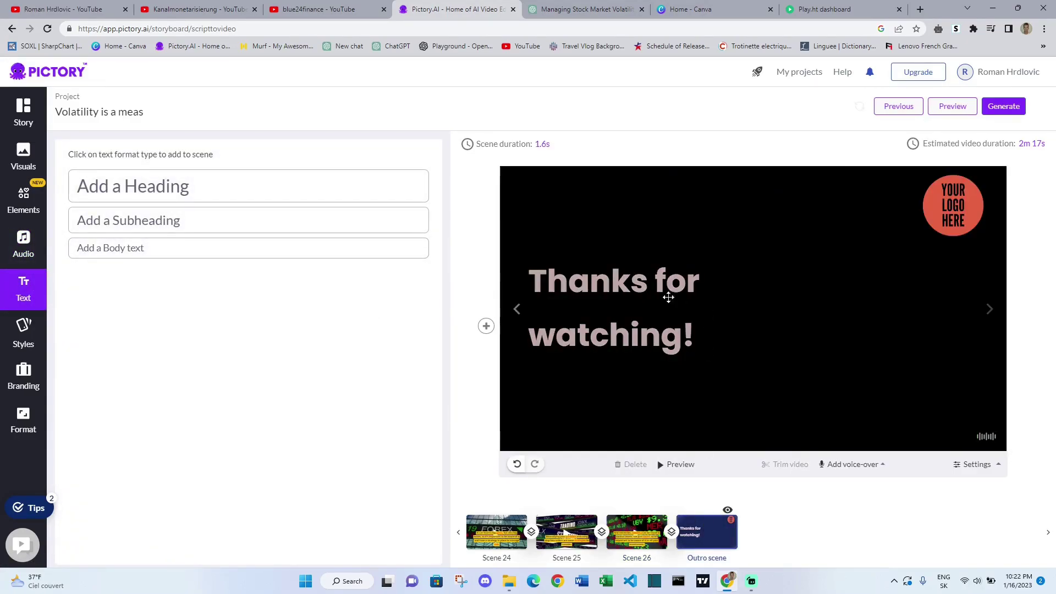
click(609, 275)
double_click(609, 276)
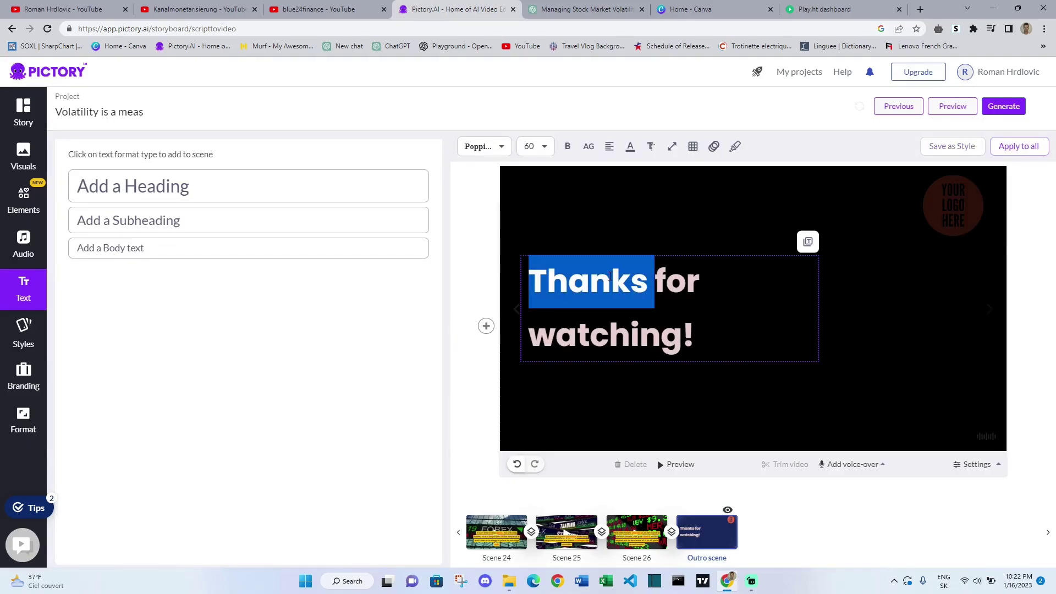
drag(694, 334, 528, 275)
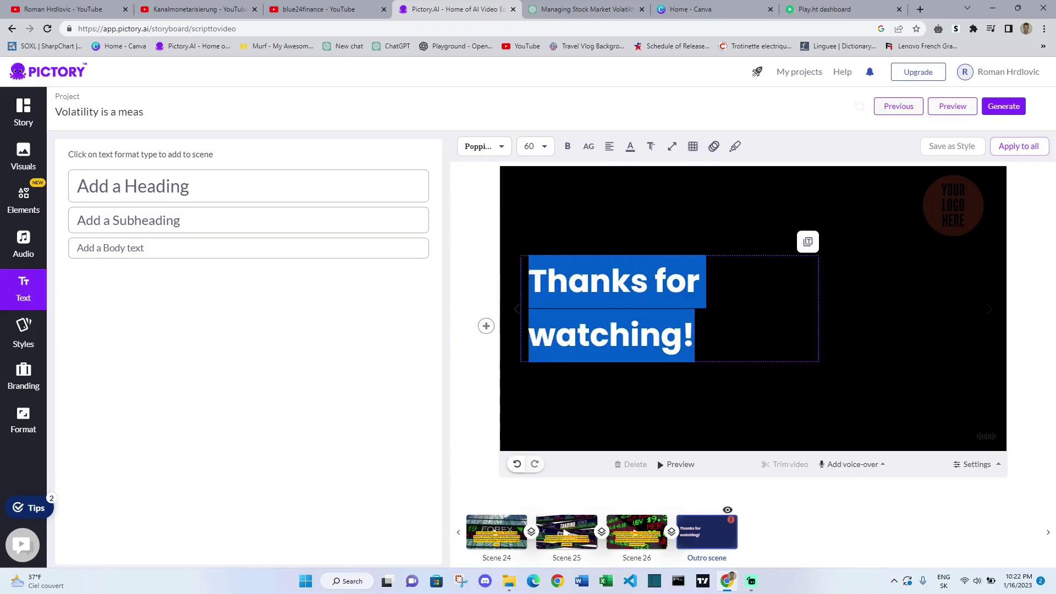
click(631, 148)
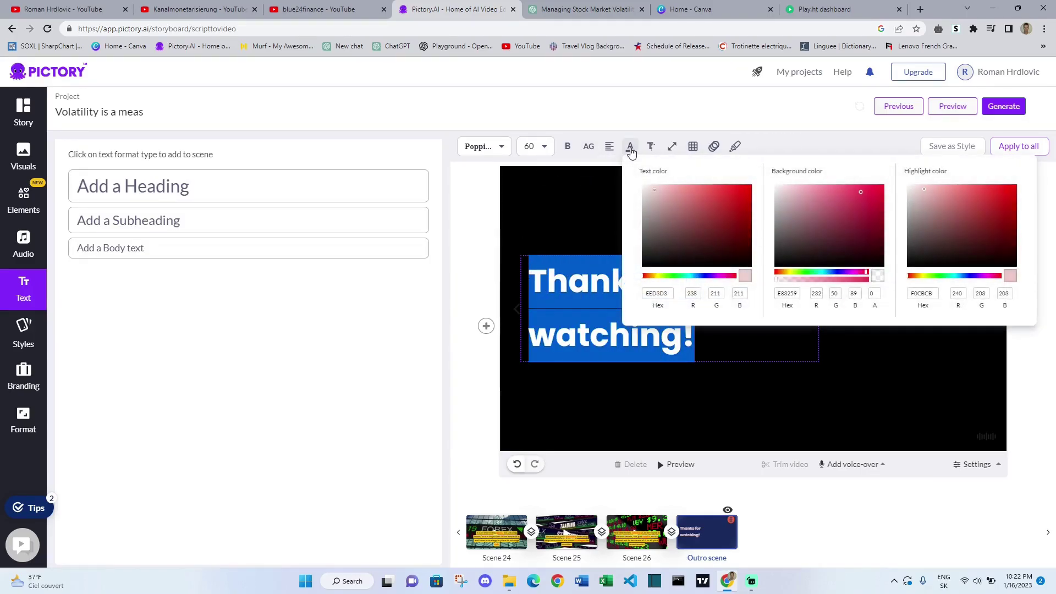
click(690, 276)
drag(698, 276, 690, 276)
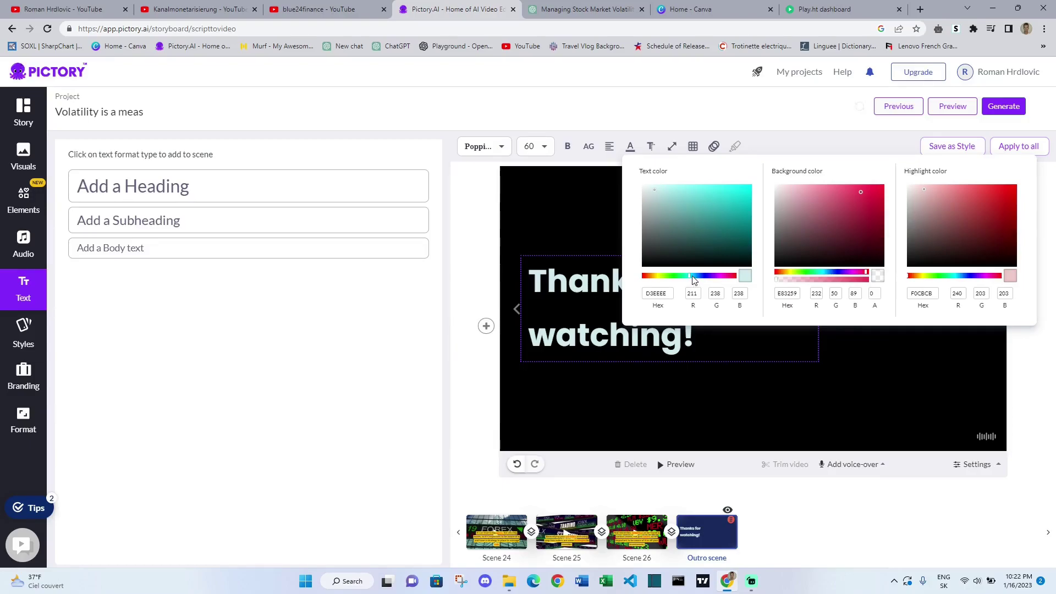
click(693, 277)
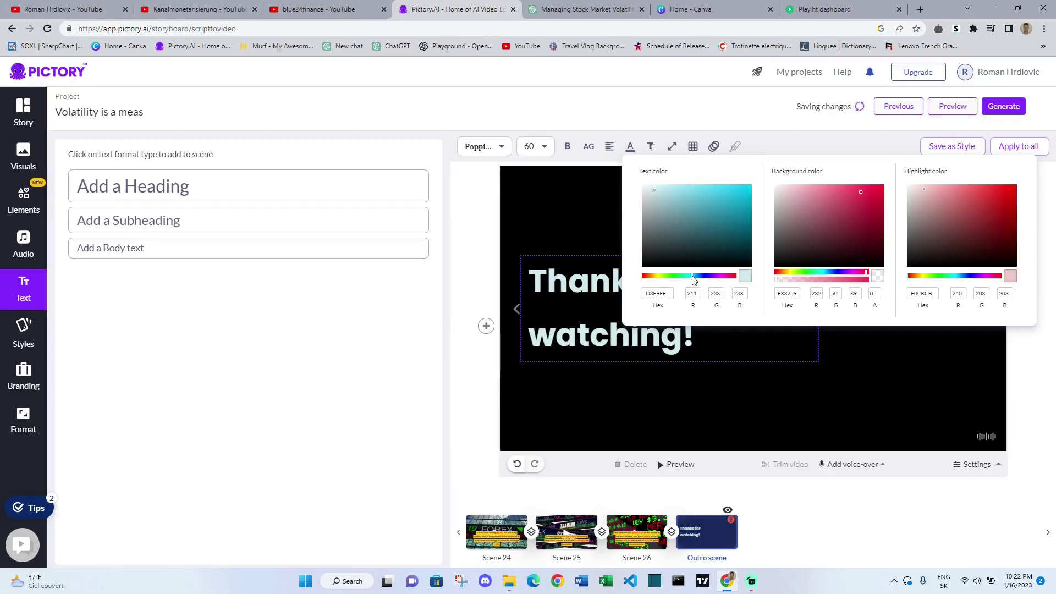
click(739, 190)
click(568, 393)
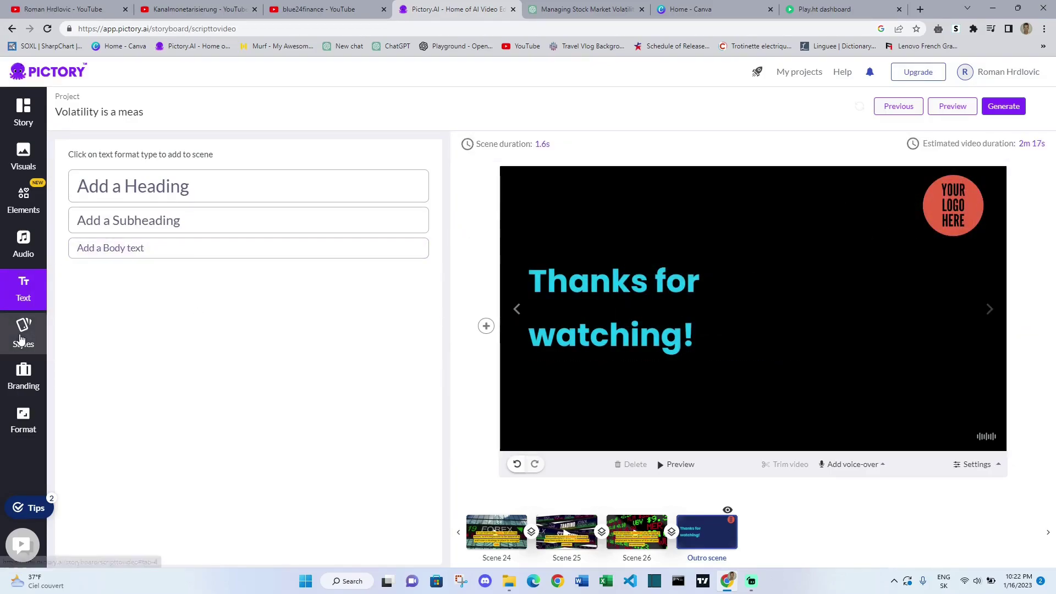
Step: Review the outro branding options for visual, logo and text, and bring the first scenes back into the scene strip
click(23, 377)
scroll(345, 359, down, 2)
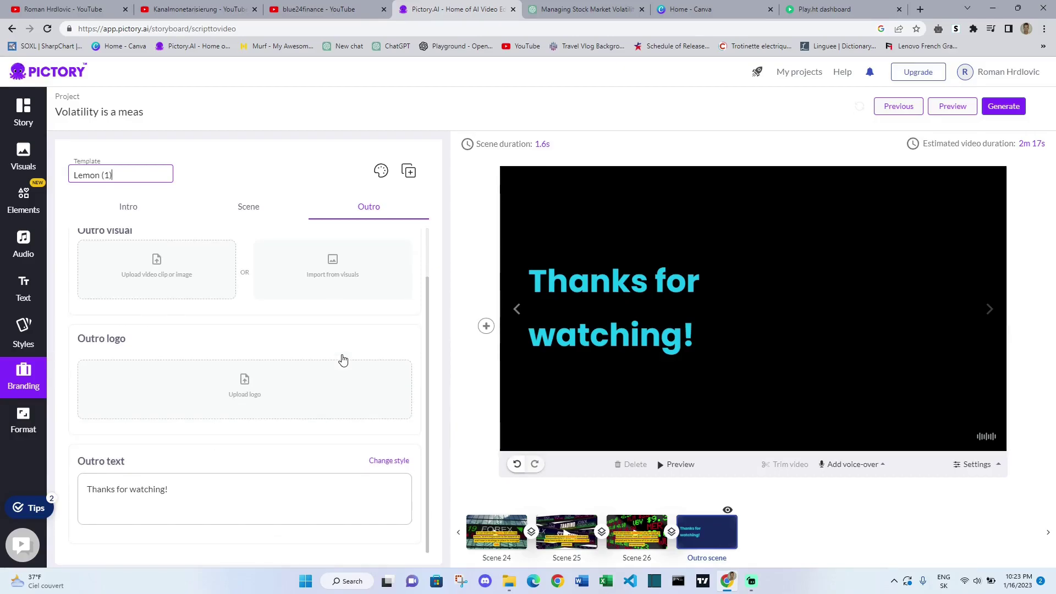
scroll(343, 359, up, 1)
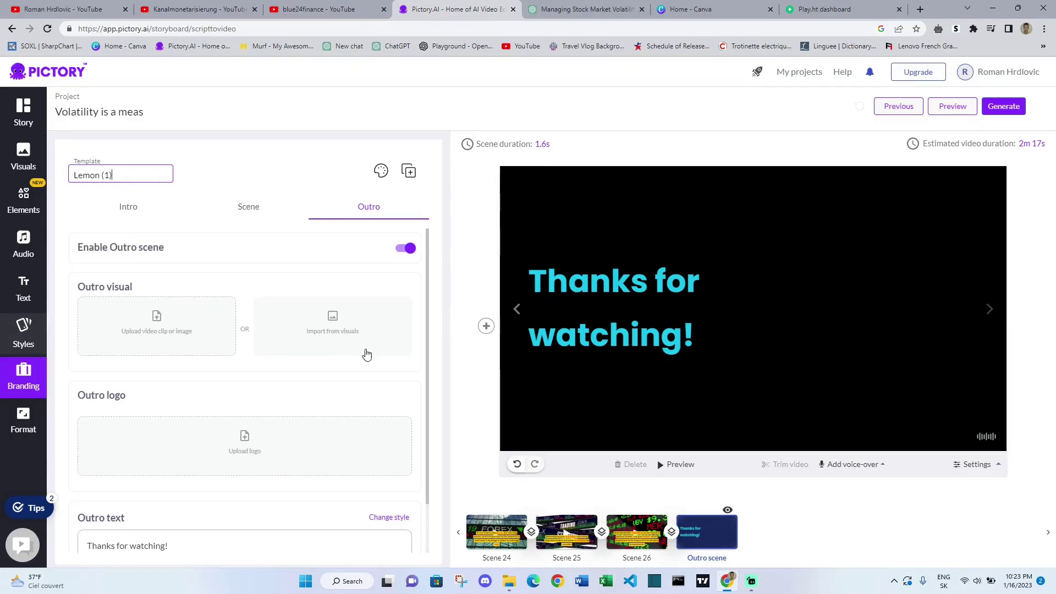
click(460, 534)
click(460, 534)
click(460, 534)
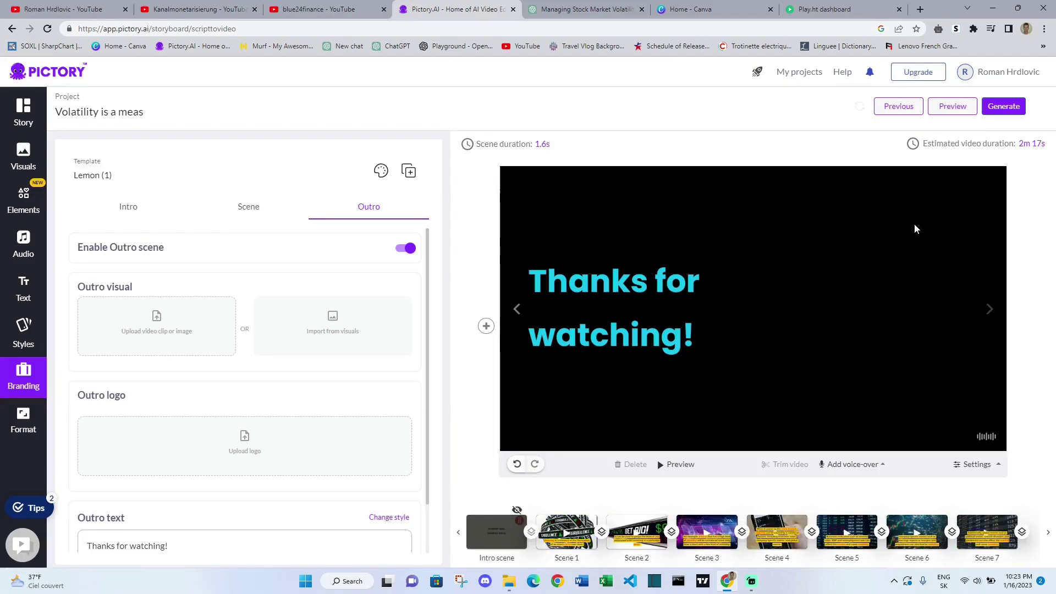
Step: Generate the project as a video and download it to the Downloads folder as Volatilityisameas.mp4
click(1004, 107)
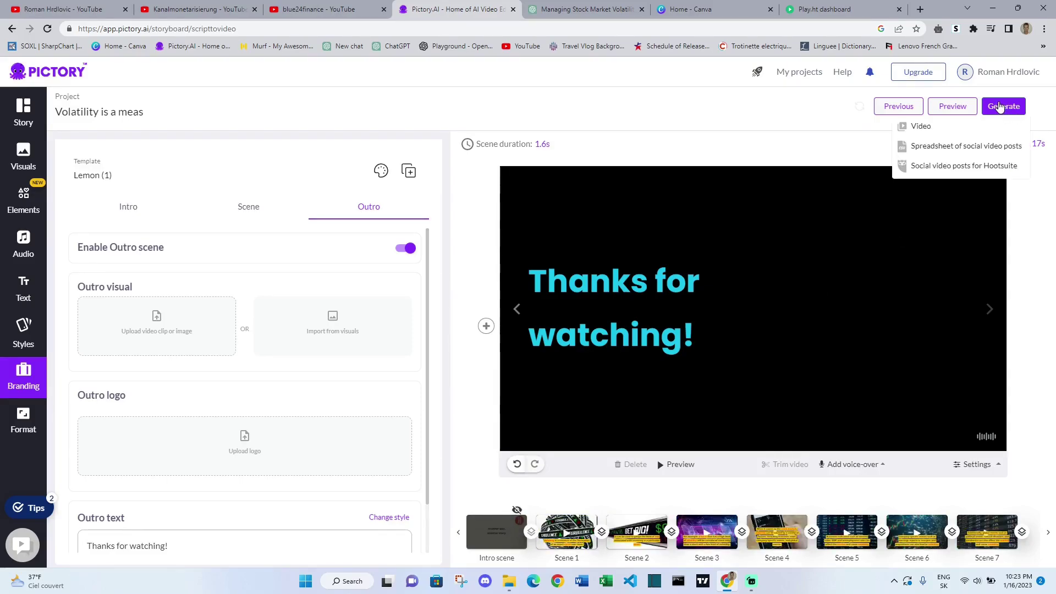
click(982, 131)
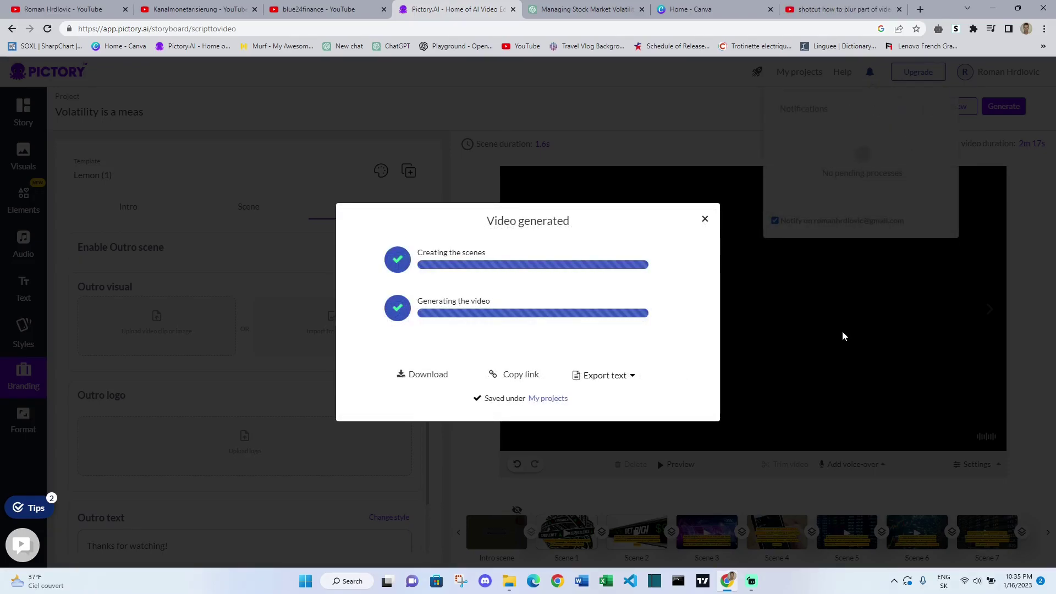
click(417, 378)
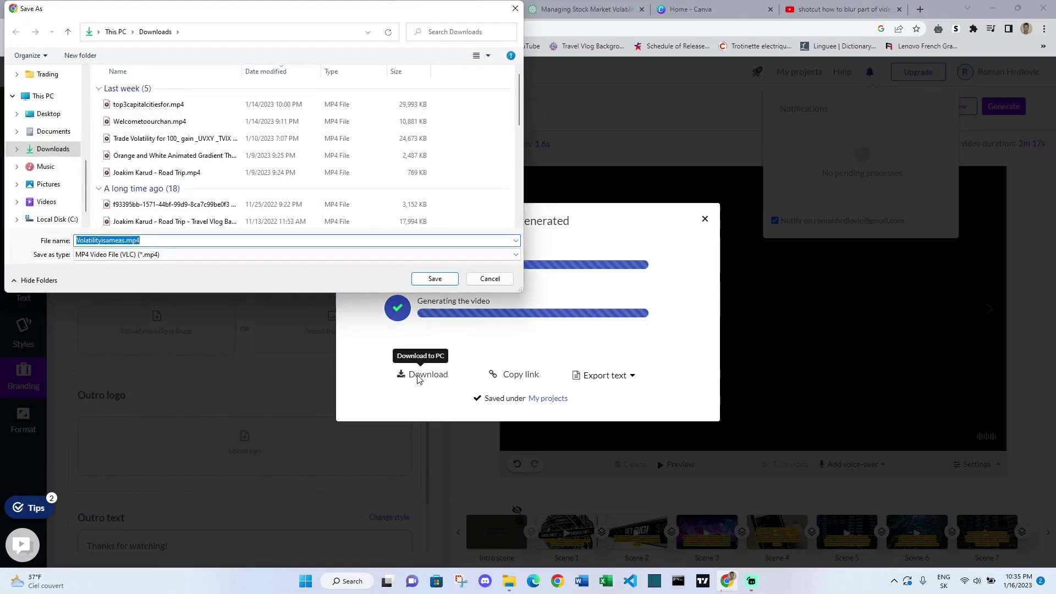
click(439, 279)
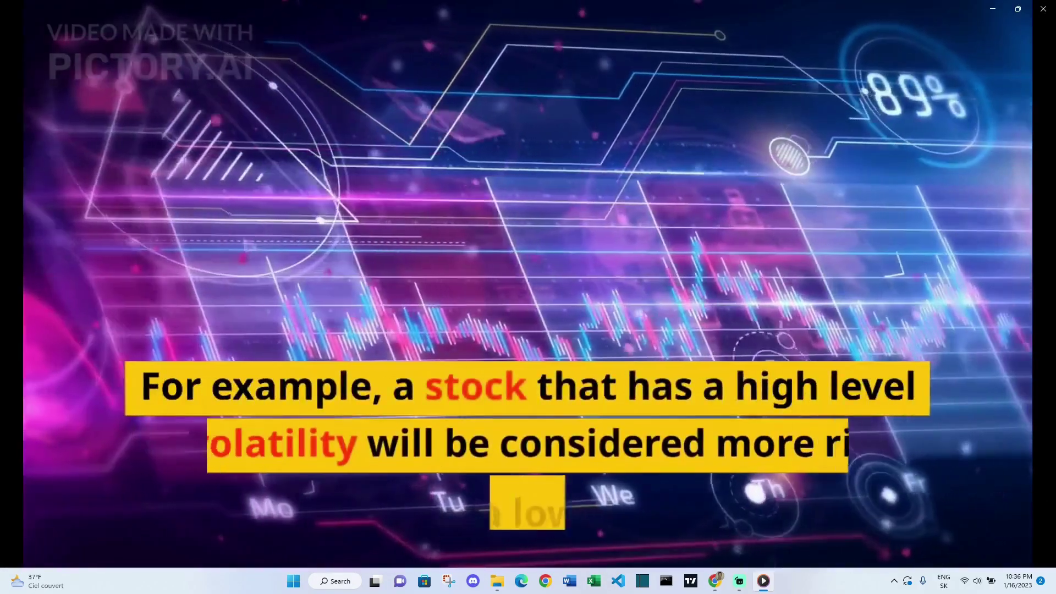
Step: Play the downloaded Volatilityisameas video, skip ahead to check its closing scenes and outro, and close the player
mouse_move(330, 167)
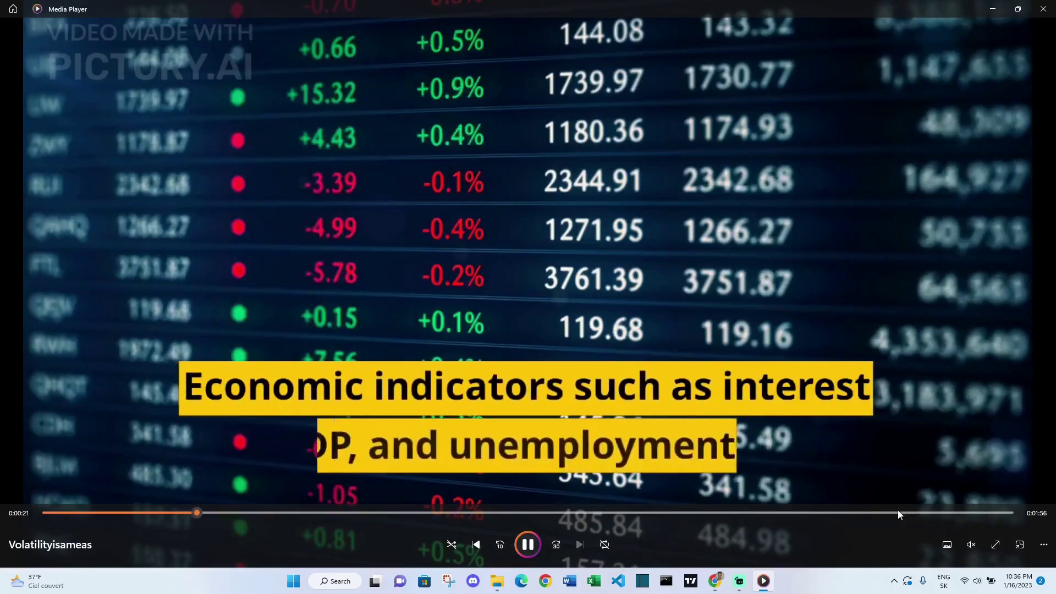
drag(899, 511, 956, 513)
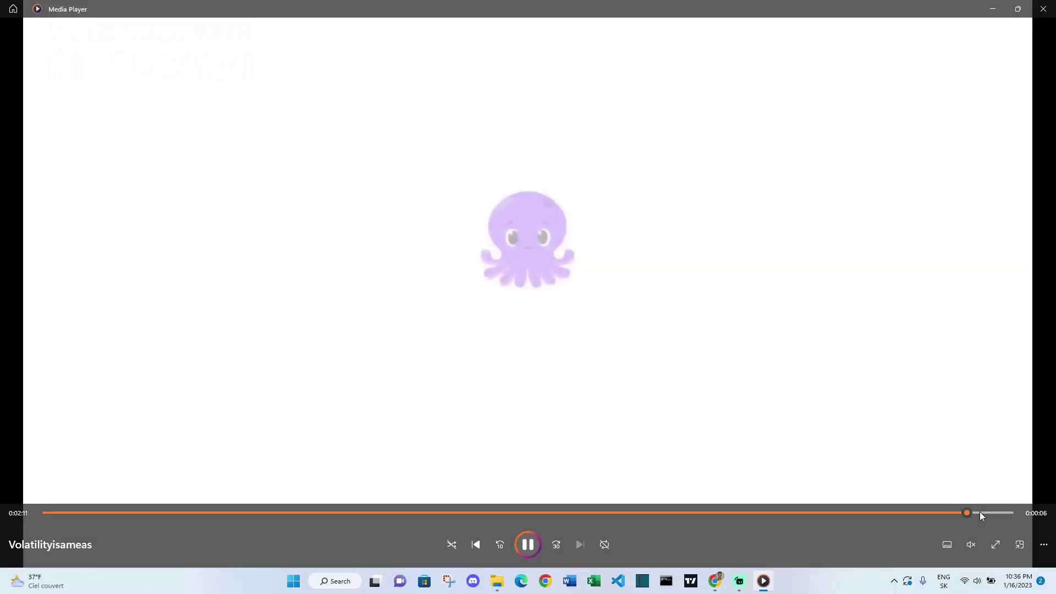
drag(979, 513, 943, 513)
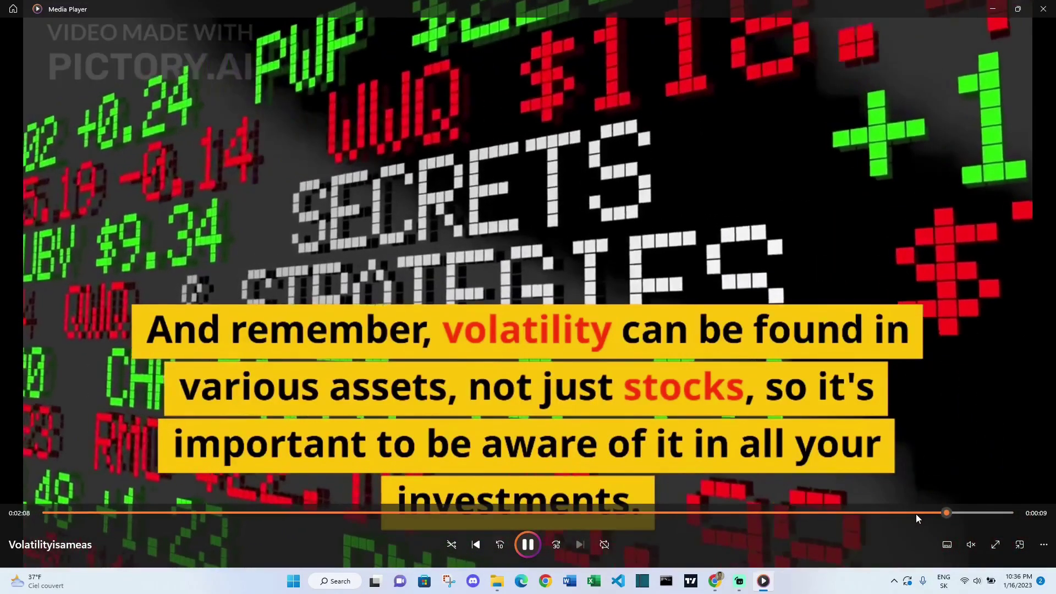
click(916, 512)
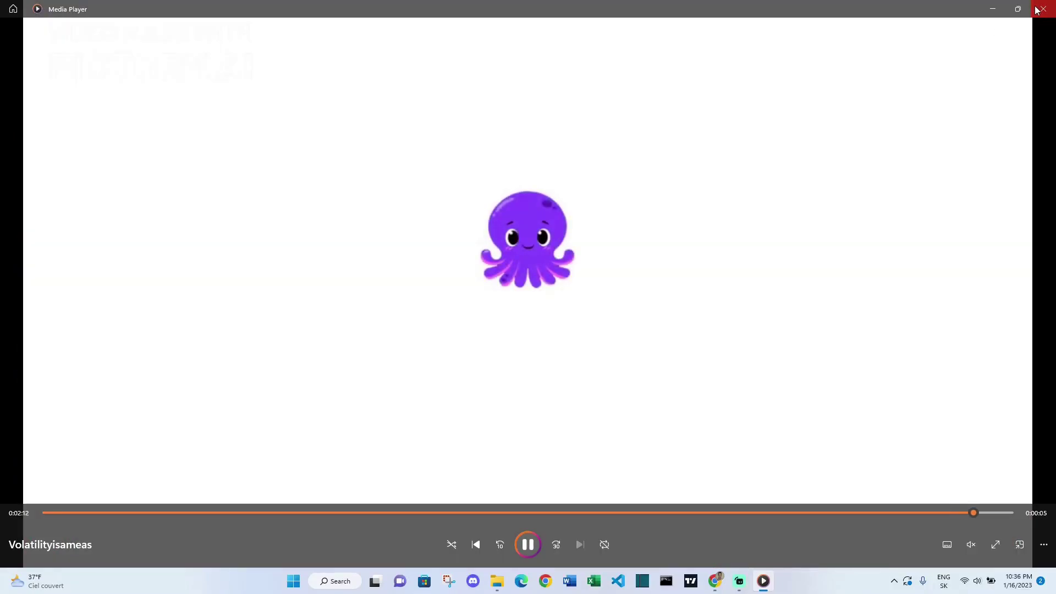
click(1037, 10)
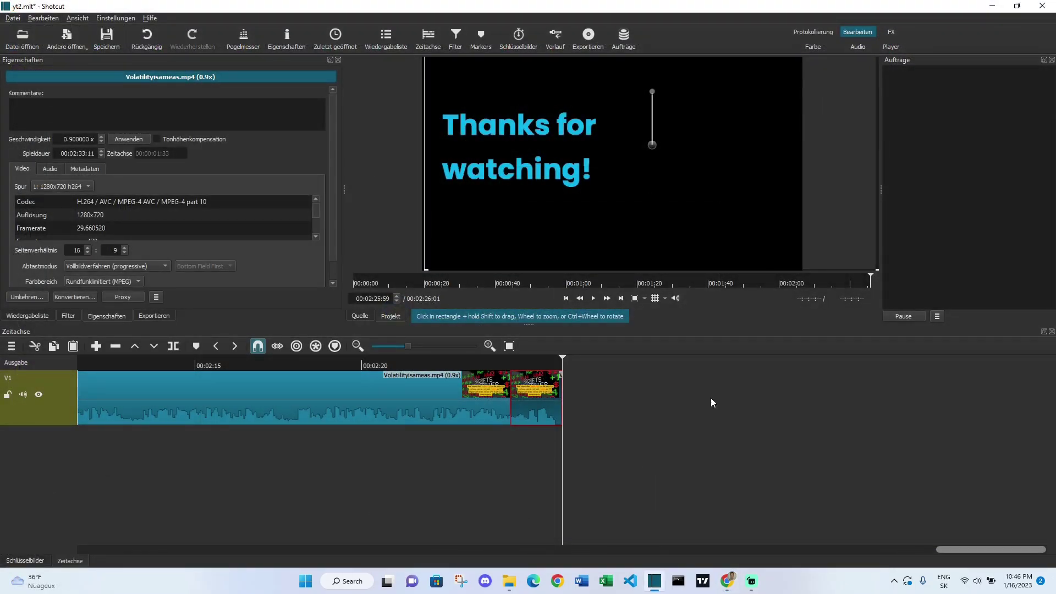
click(68, 41)
click(12, 18)
click(13, 17)
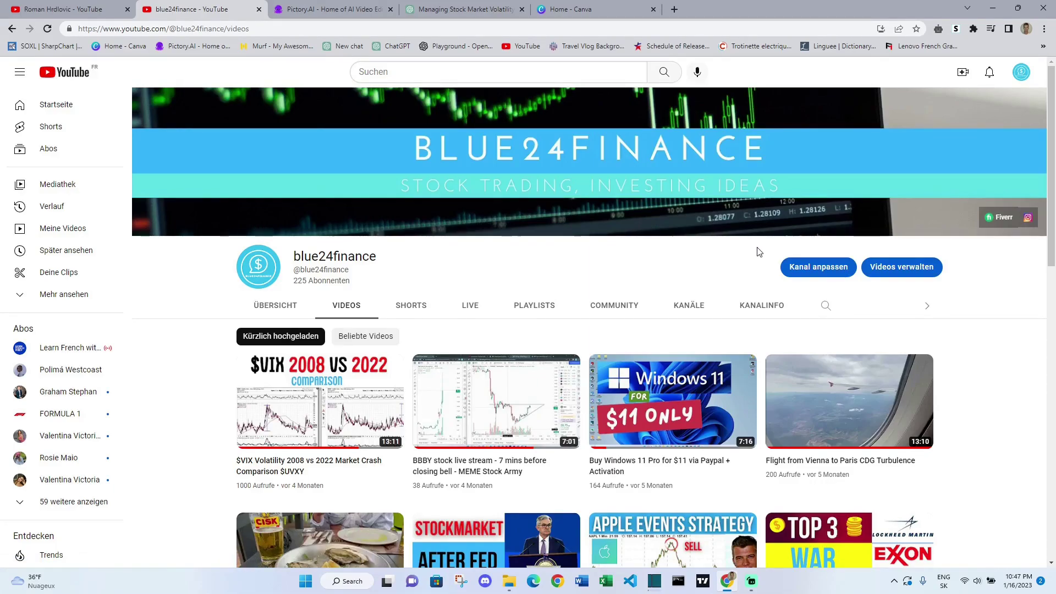
Step: Switch to Canva and make a copy of the "ChatGPT" YouTube thumbnail among the recent designs
click(573, 9)
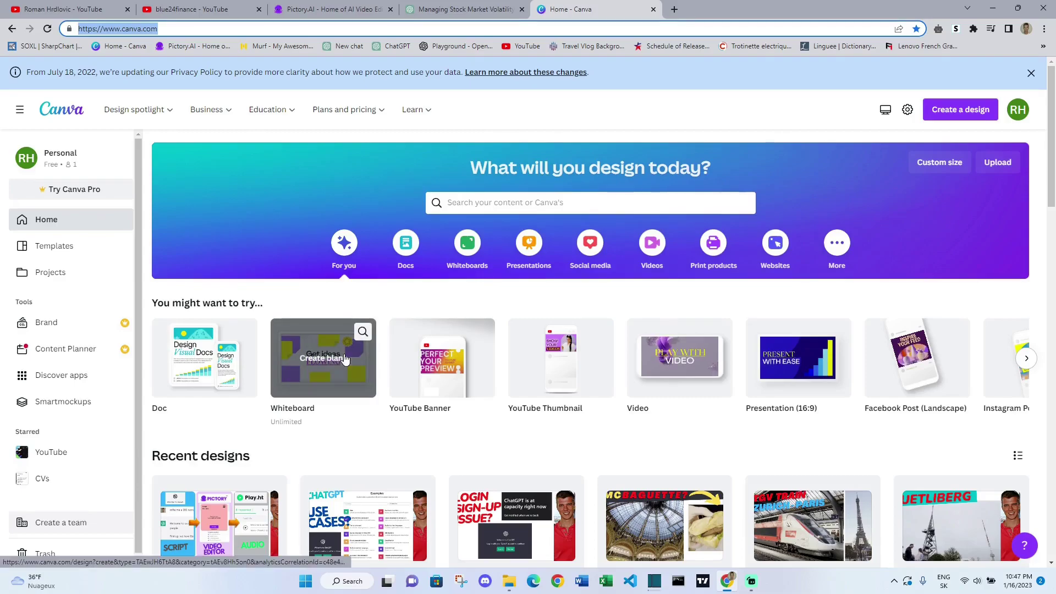
scroll(345, 359, down, 3)
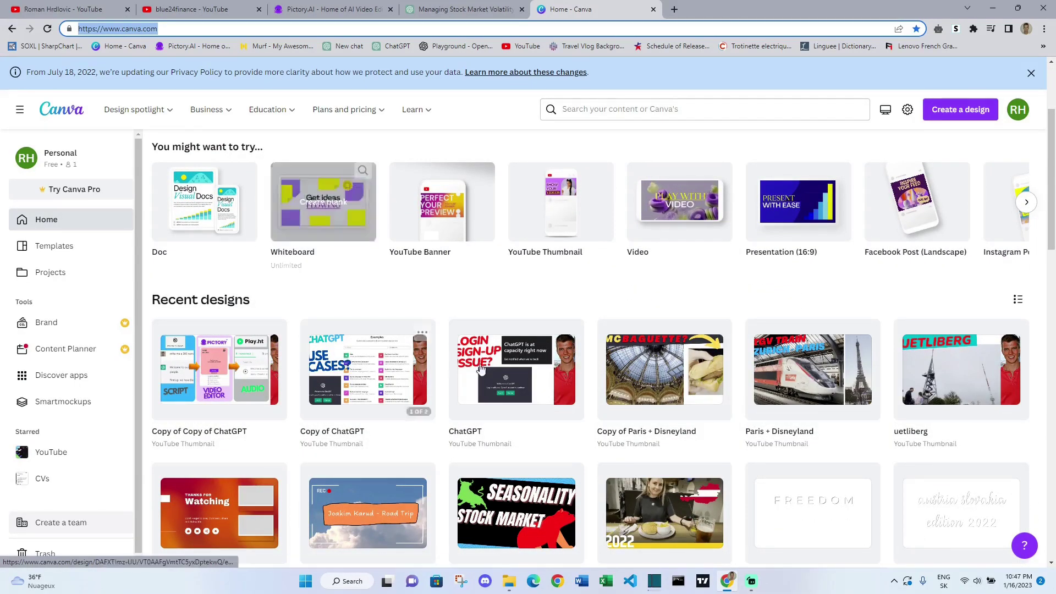
click(571, 334)
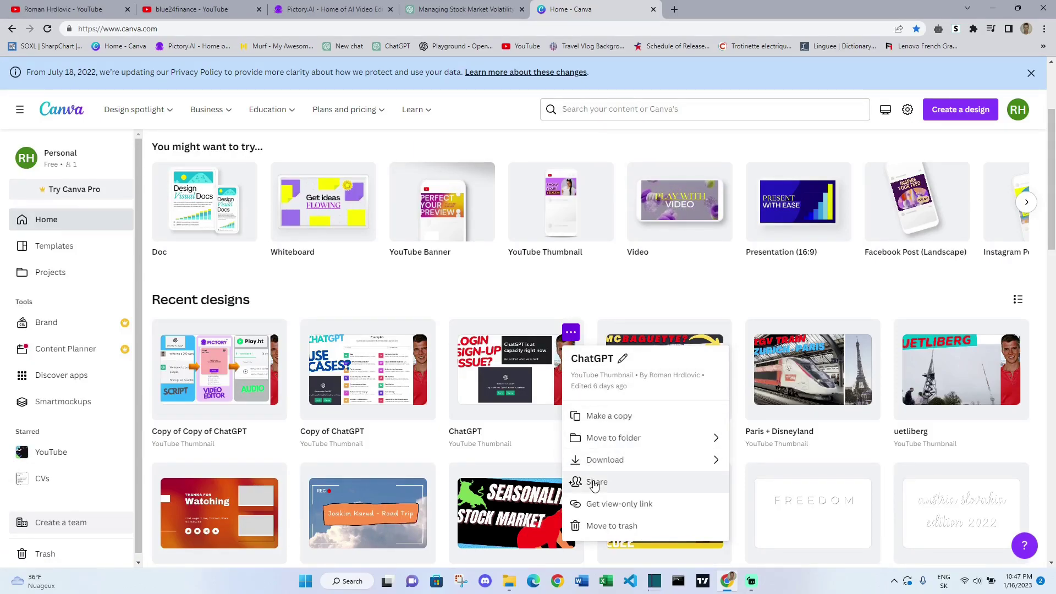
click(643, 416)
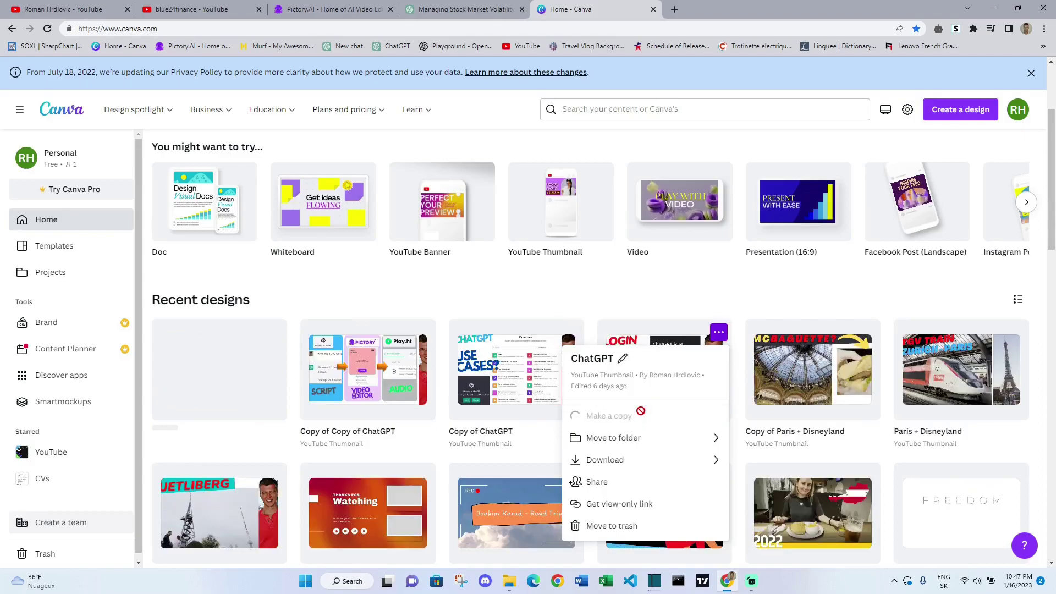
Step: Rename the newly copied thumbnail design as "volatility" and open it for editing
click(183, 430)
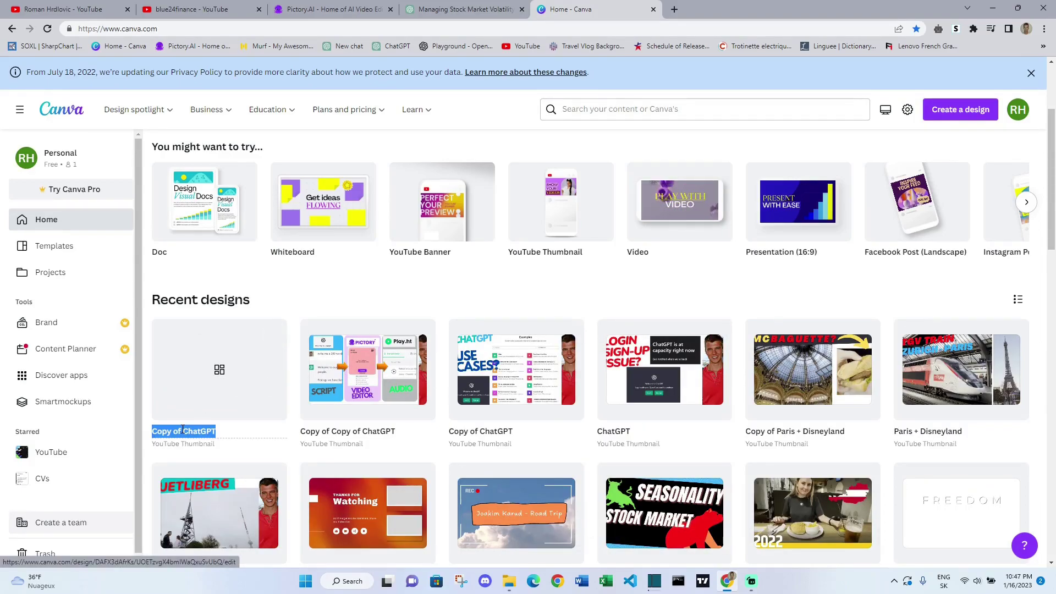
text(volatility)
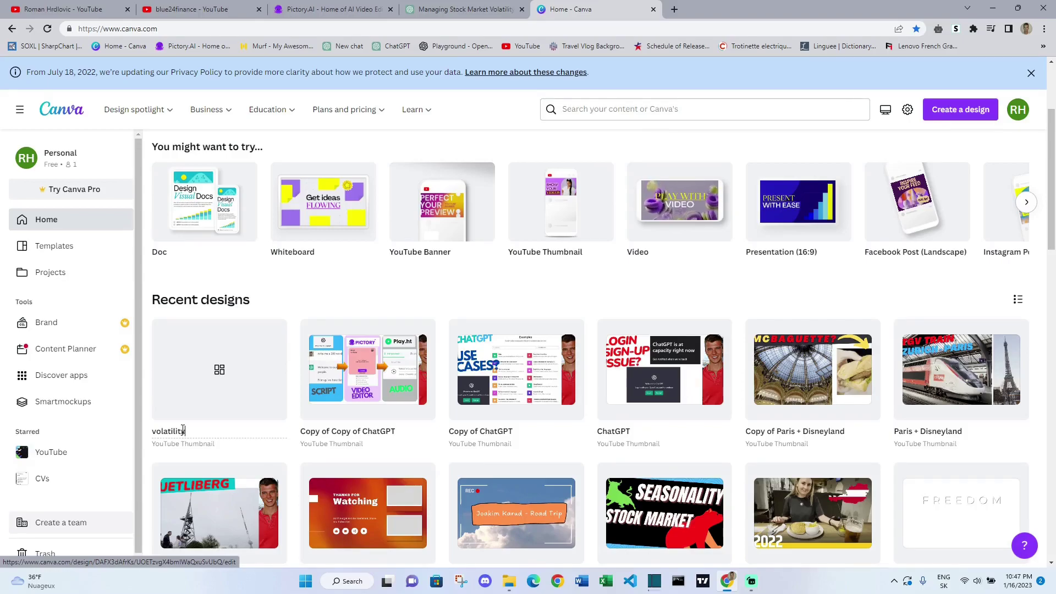
click(218, 408)
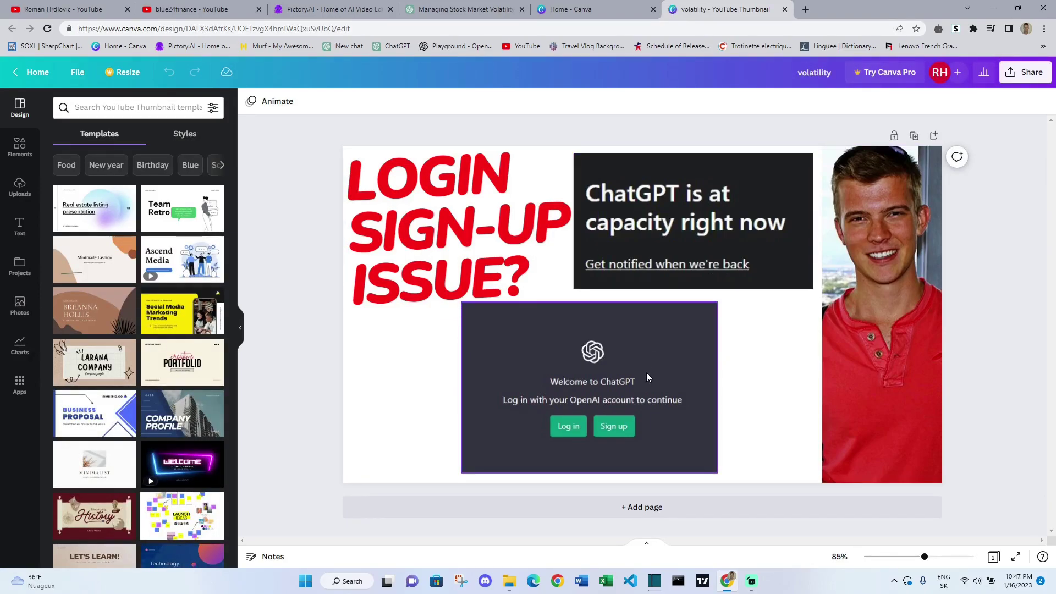
Step: Delete all of the "LOGIN SIGN-UP ISSUE?" headline text, leaving its text box in place
click(524, 285)
key(shift+Up)
key(shift+Up)
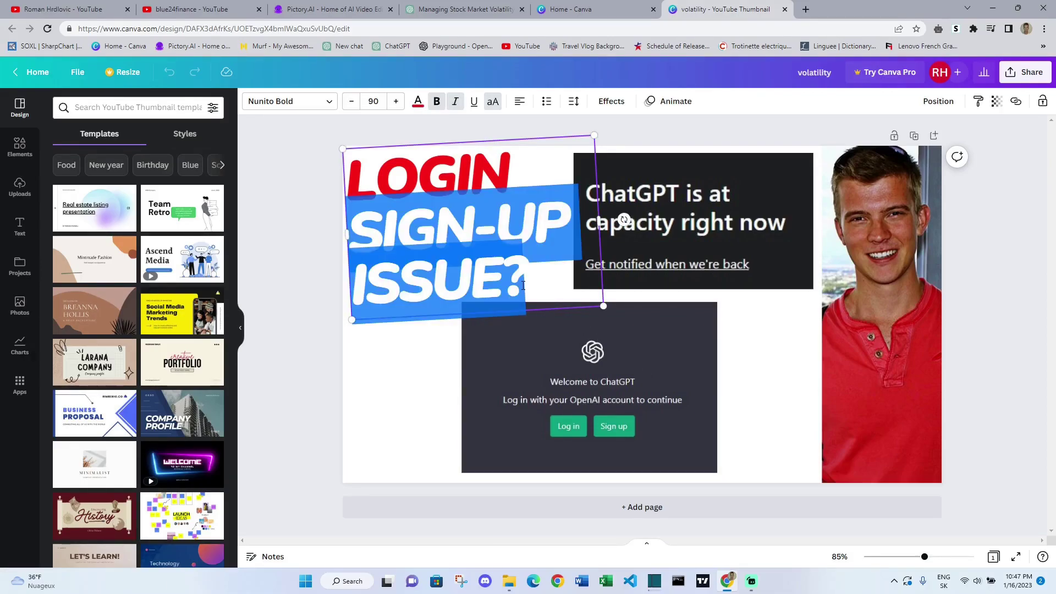
key(BackSpace)
key(BackSpace)
key(BackSpace)
key(BackSpace)
key(BackSpace)
key(BackSpace)
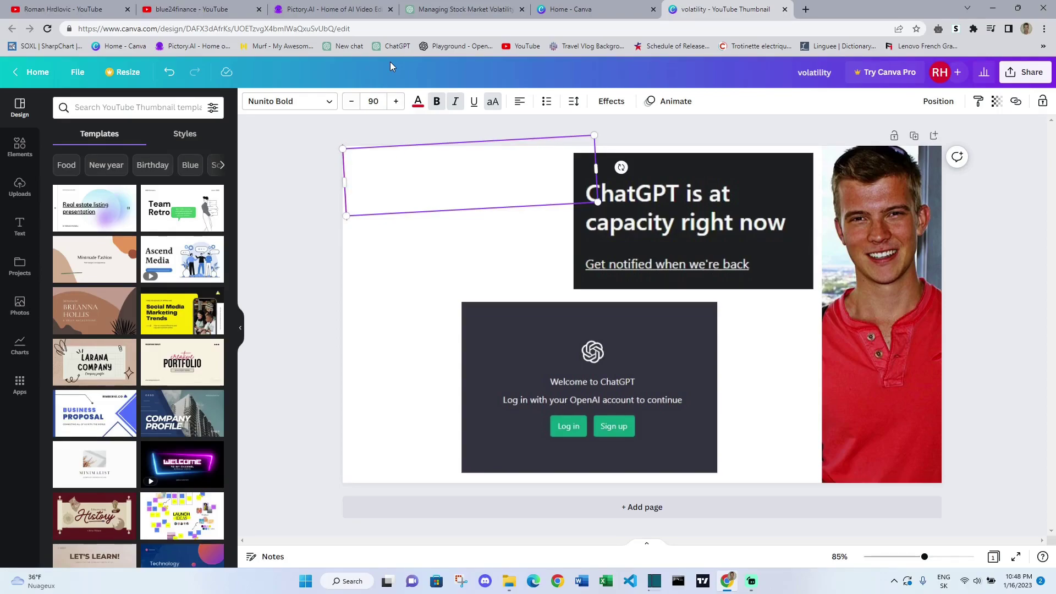
Step: Switch to the stock market volatility chat in ChatGPT and send the prompt "create a thumbnail text for us for youtube"
click(468, 10)
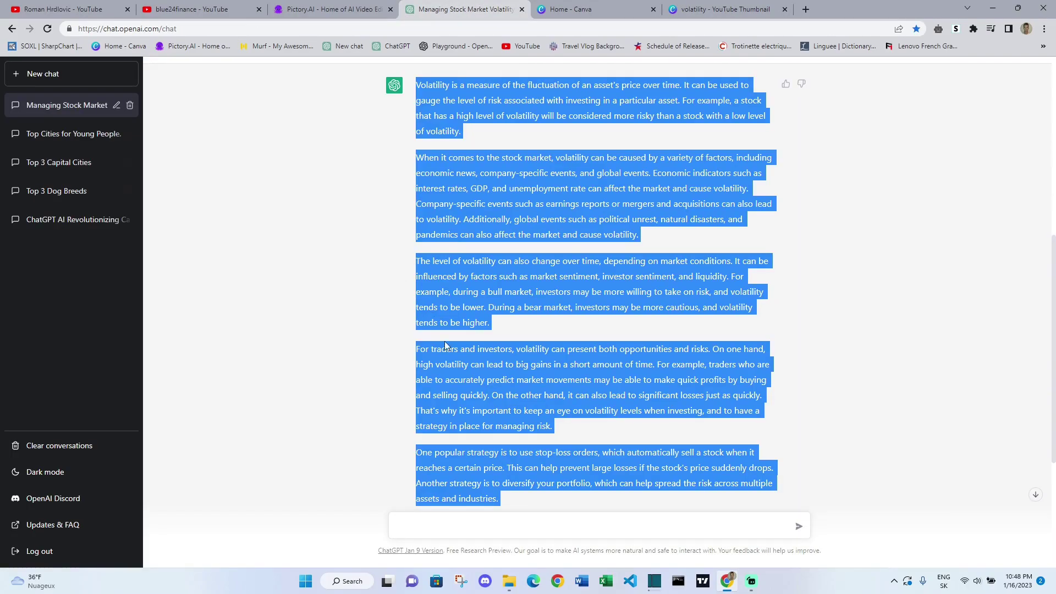
click(457, 359)
drag(500, 502, 478, 424)
click(448, 526)
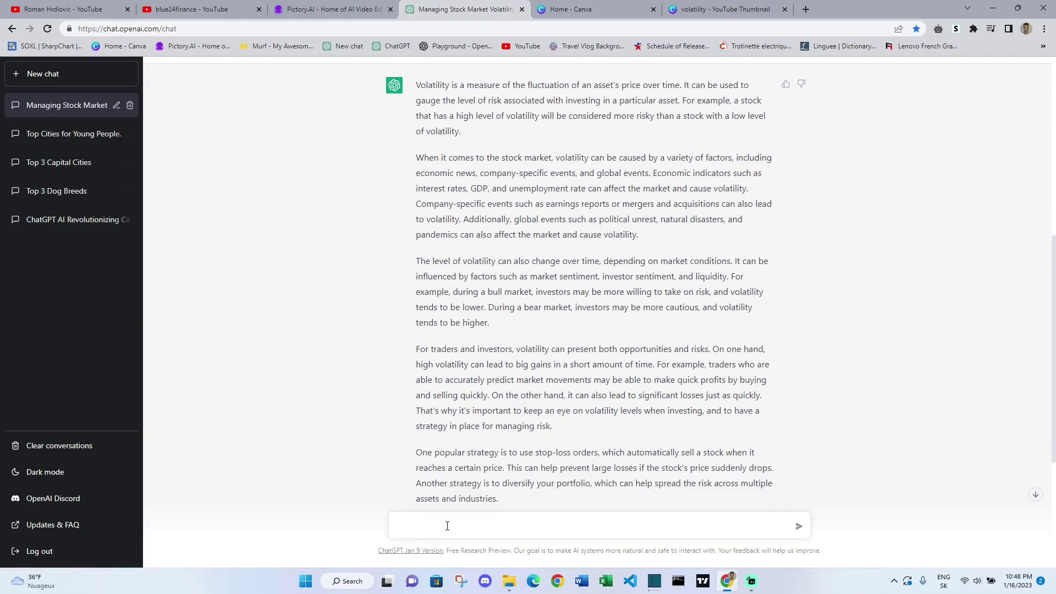
text(create a thumbnail text for us)
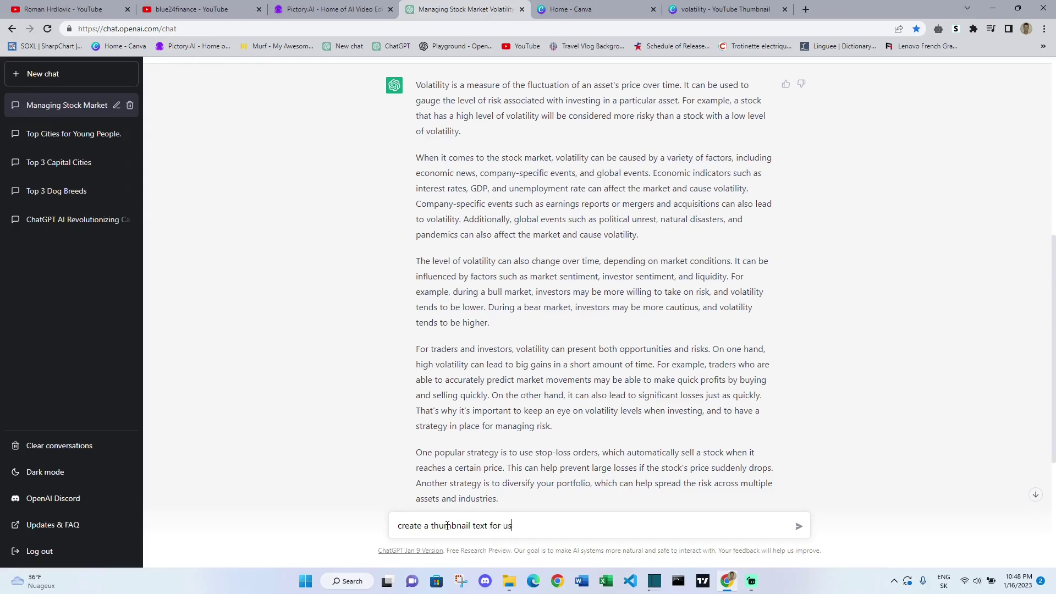
text( for zo)
text(out)
text(ube)
key(Return)
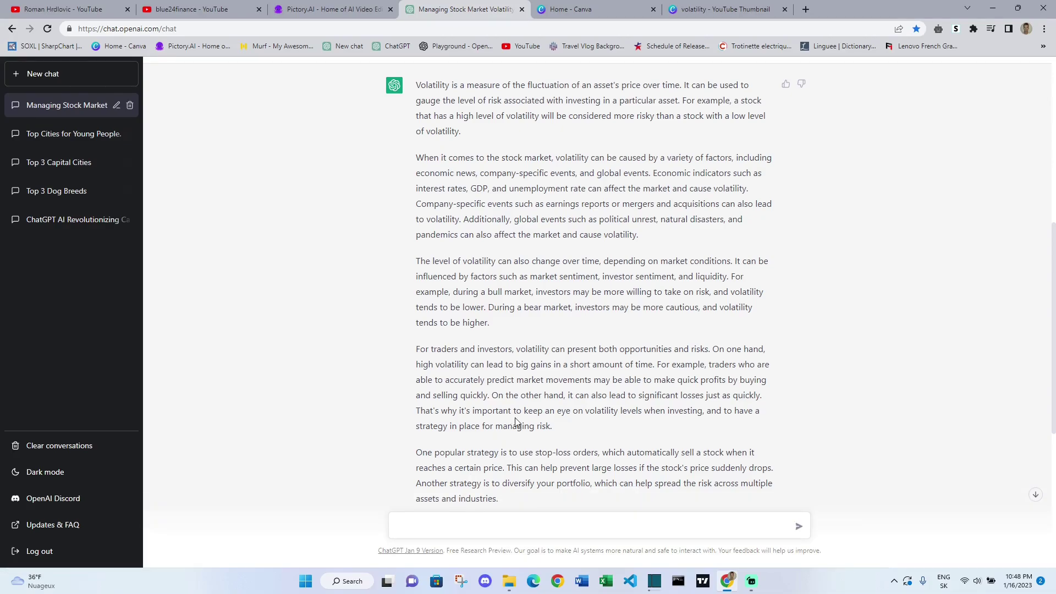
Step: Copy the suggested "Mastering Volatility: Strategies for Managing Risk in the Stock Market" and paste it into the empty headline box in Canva
scroll(518, 422, down, 1)
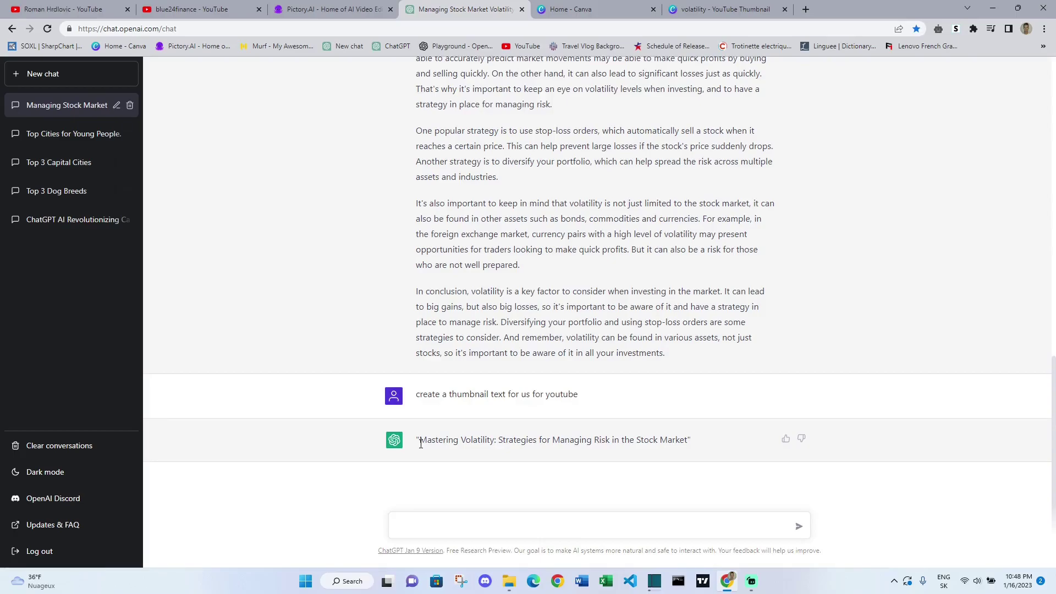
drag(421, 443, 688, 439)
click(709, 9)
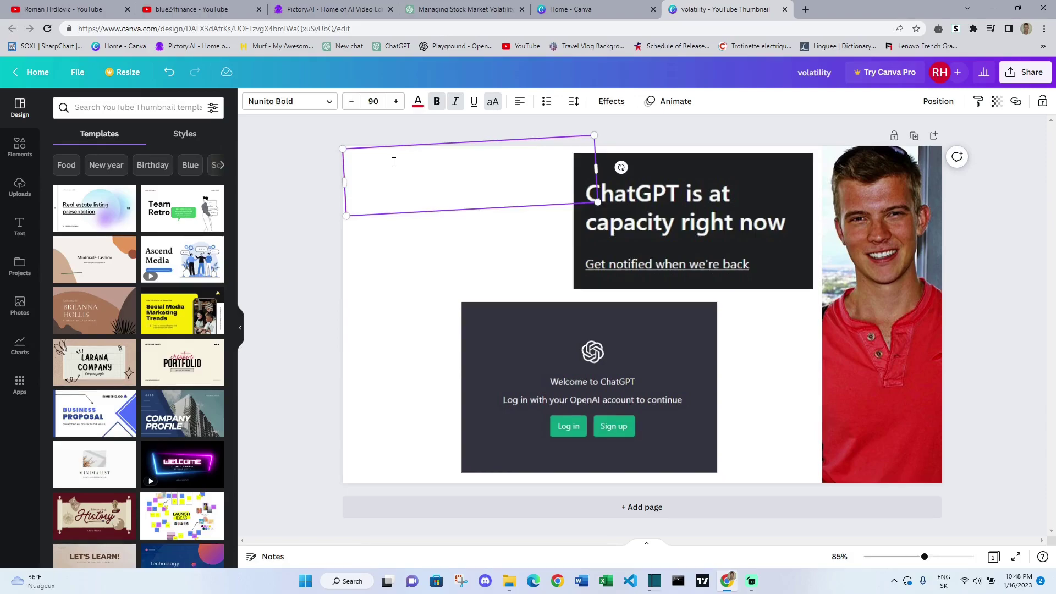
key(ctrl+v)
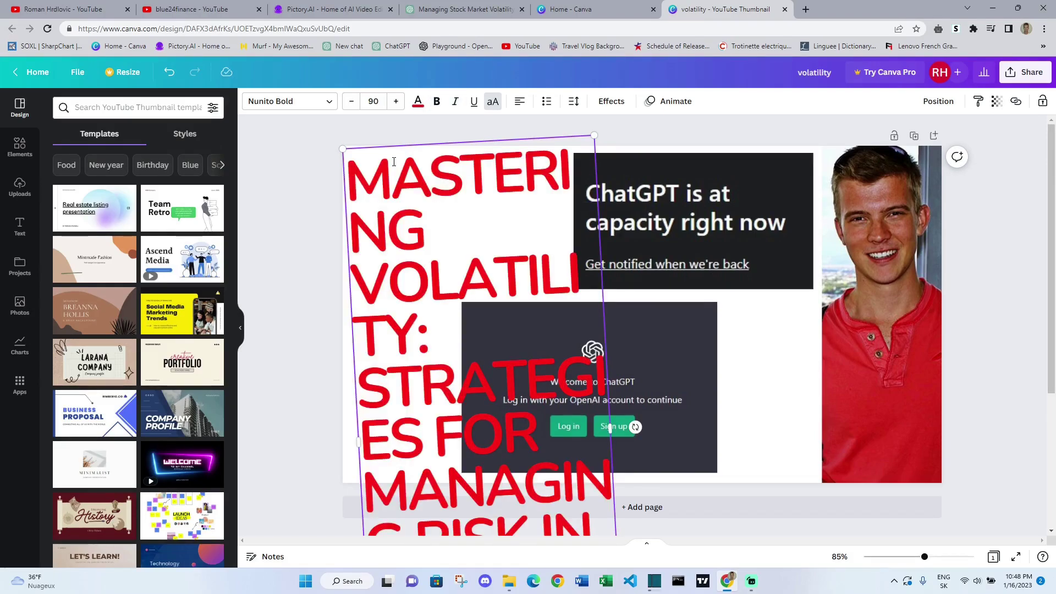
click(374, 101)
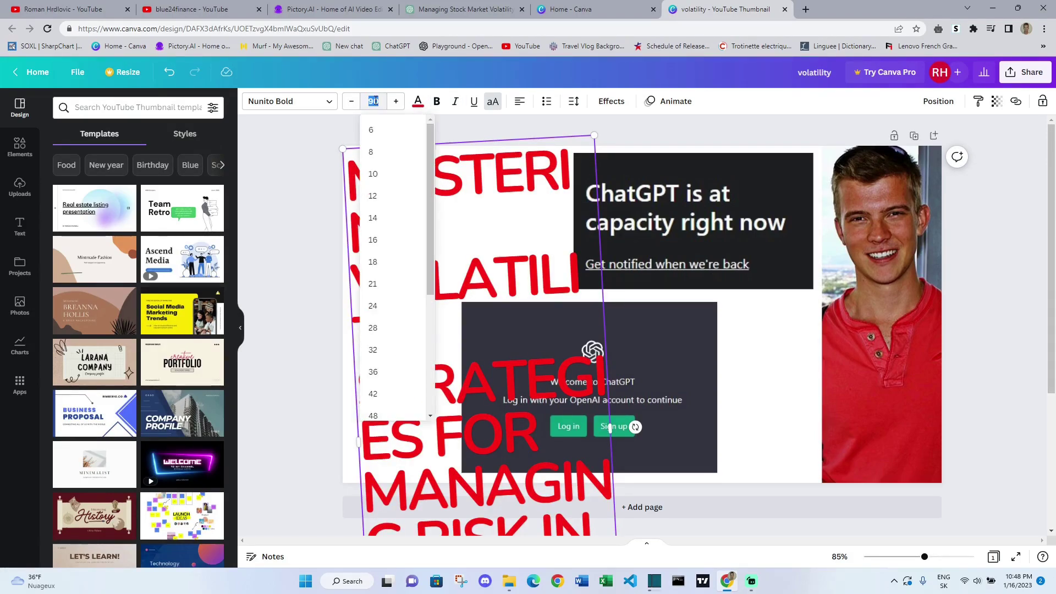
click(569, 9)
click(470, 9)
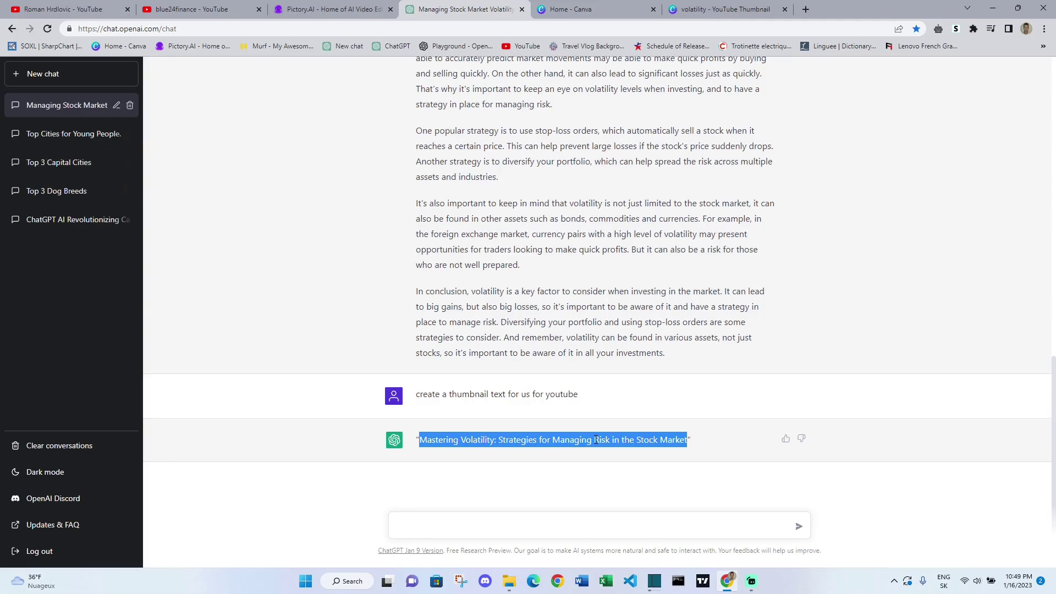
click(697, 11)
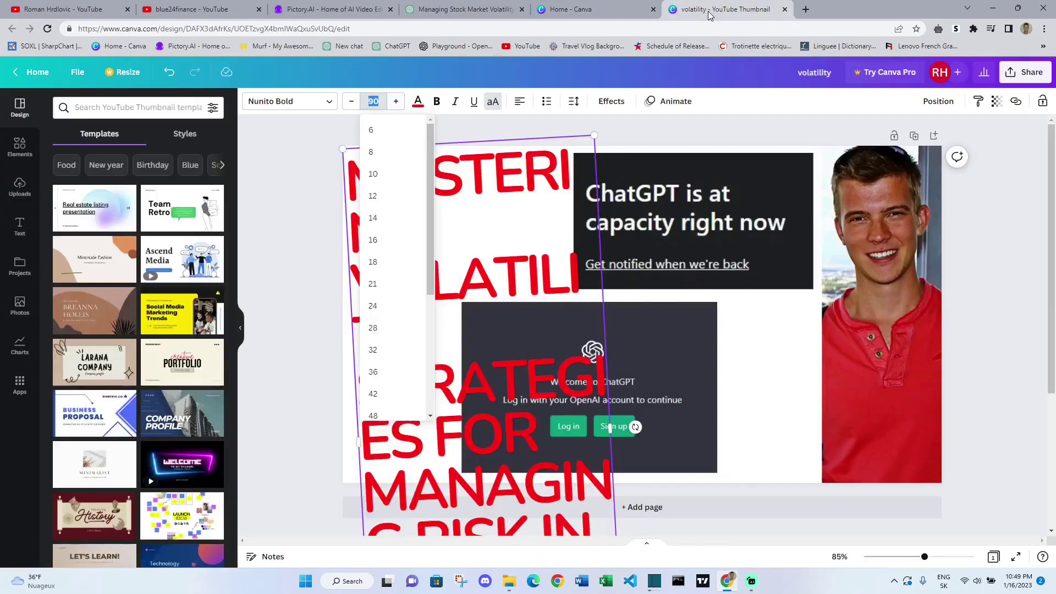
click(299, 179)
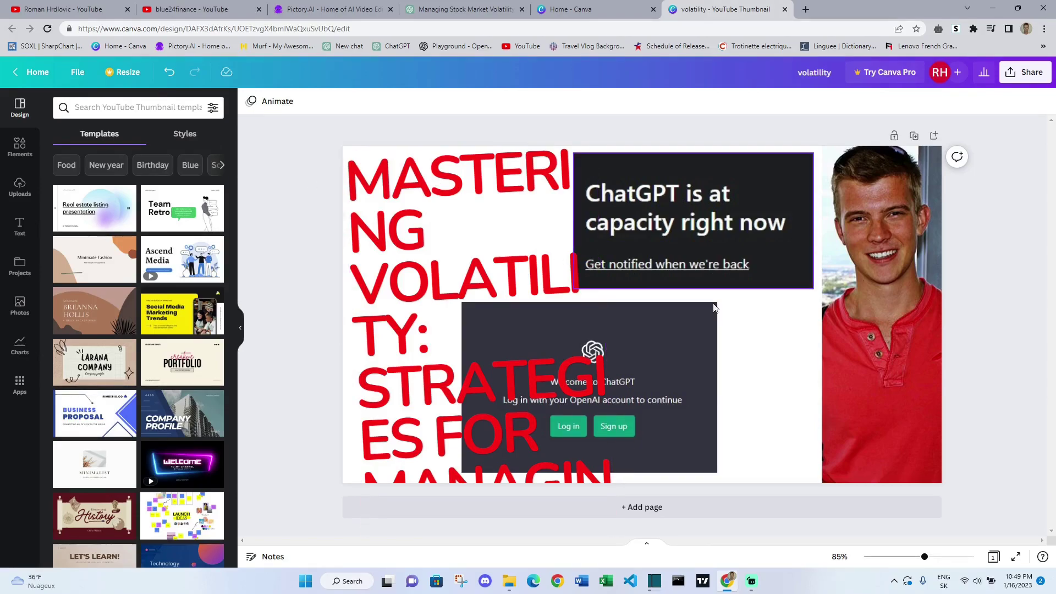
Step: Delete the portrait photo from the thumbnail
click(896, 342)
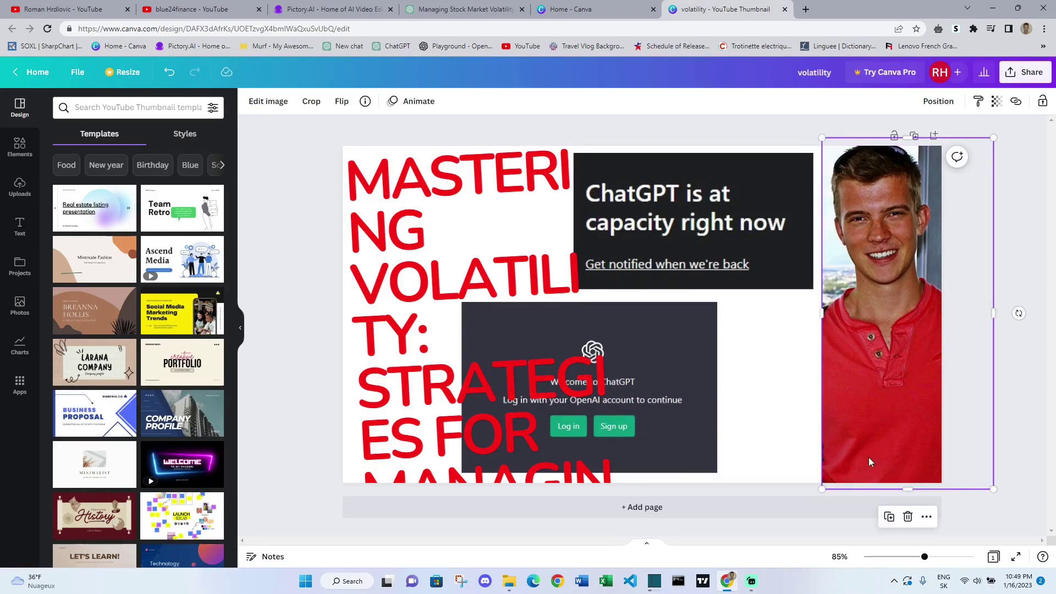
click(908, 517)
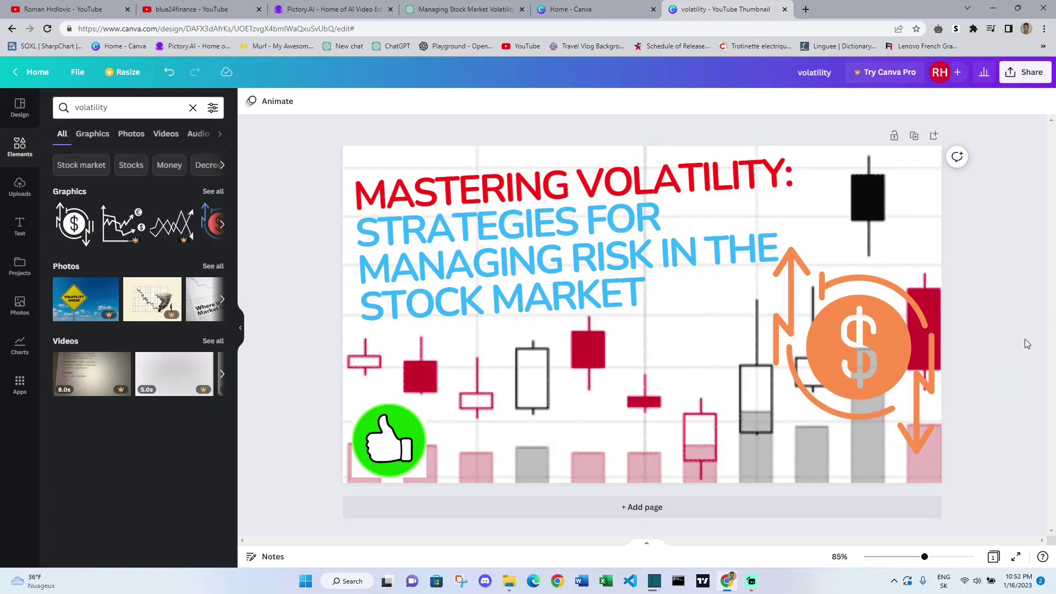
Step: Download the finished thumbnail as a PNG and save it as volatility.png in the Downloads folder
click(1027, 72)
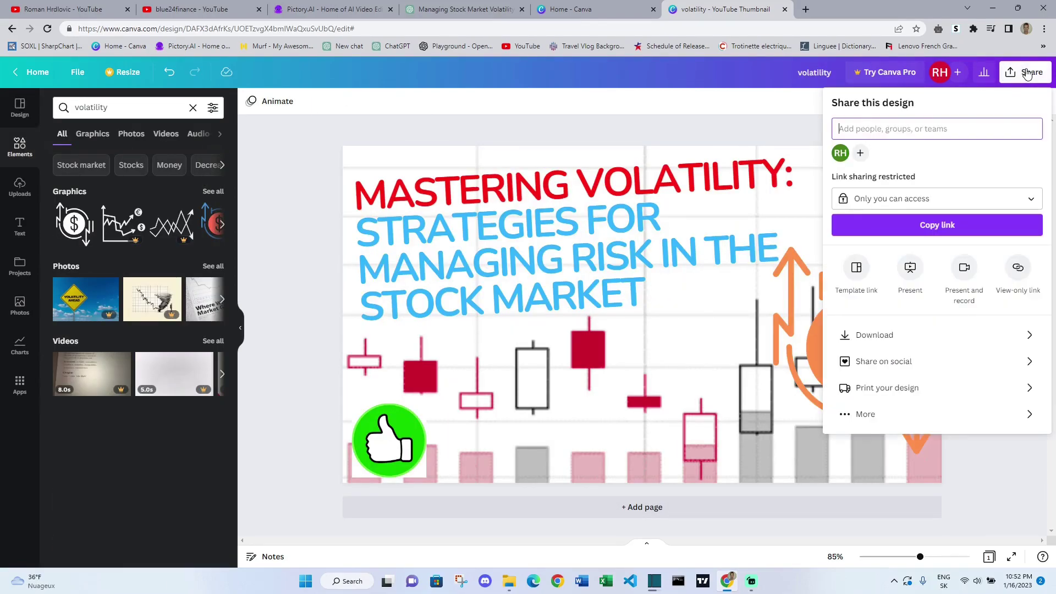
click(861, 336)
click(911, 276)
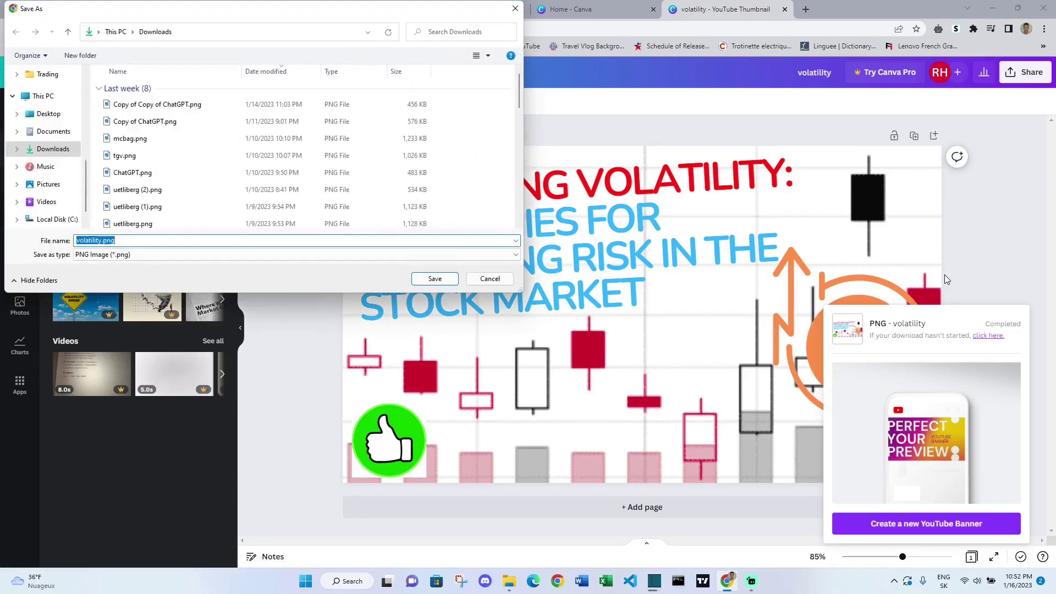
click(434, 279)
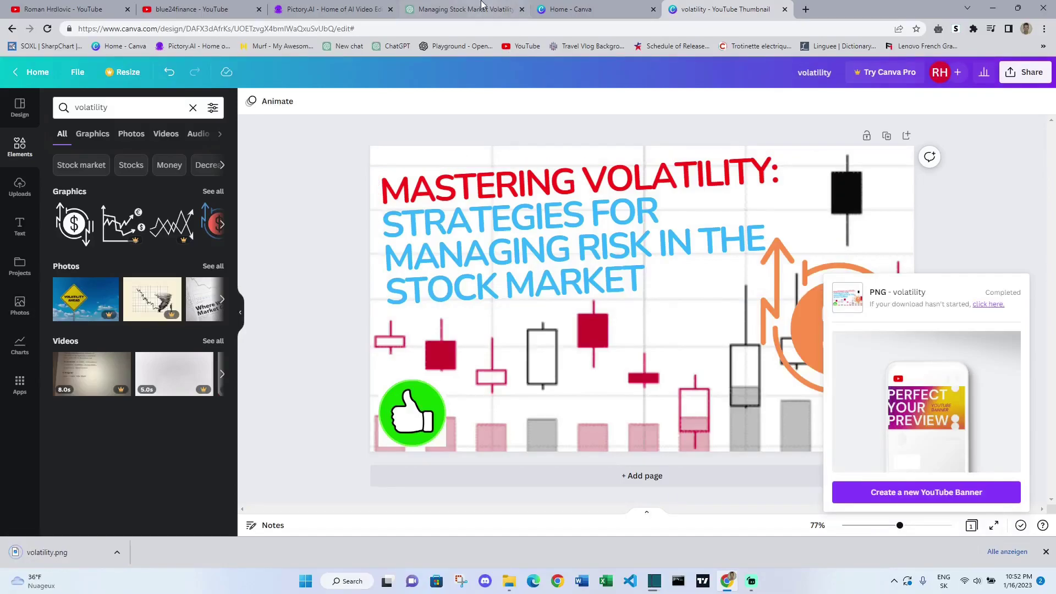
Step: Switch back to ChatGPT and send the prompt "create a youtube title for the video"
click(466, 9)
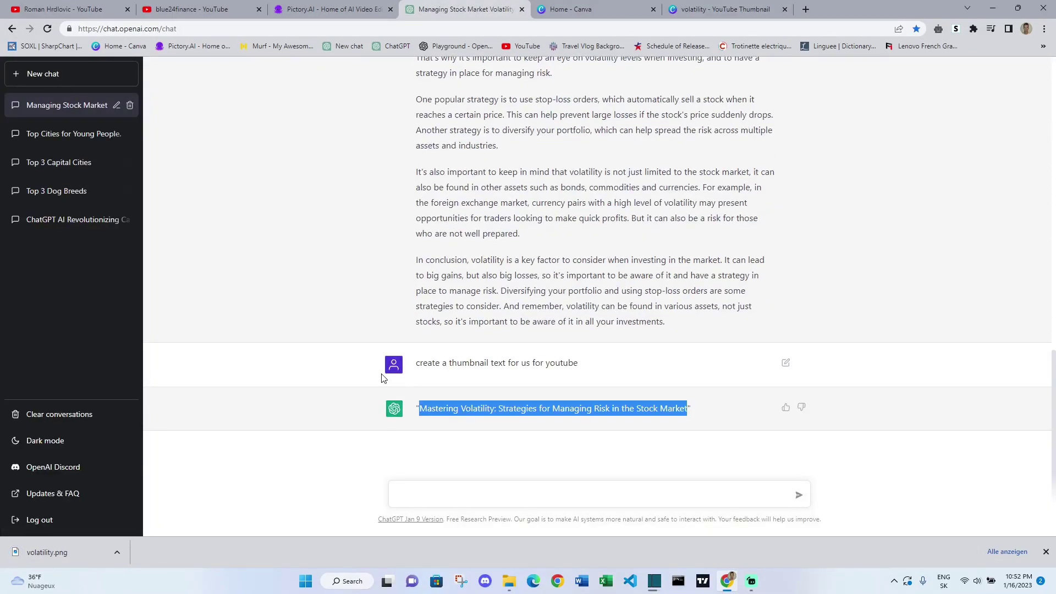
click(434, 495)
text(create a)
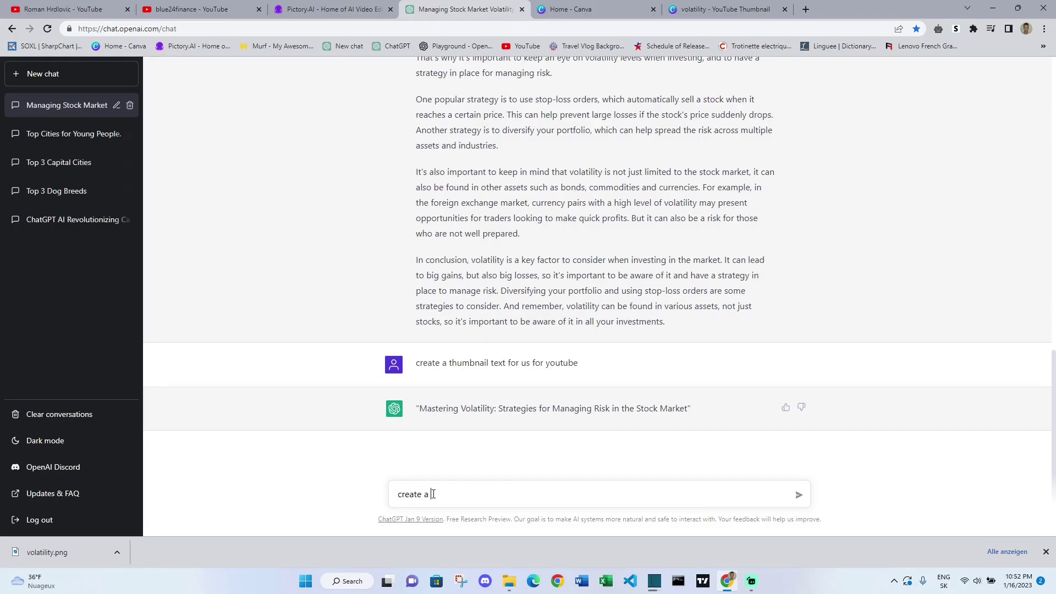
text( youtu)
key(BackSpace)
text(tube title for the video)
key(Return)
Step: Send ChatGPT the prompt "create a youtube video description"
text(create a yo)
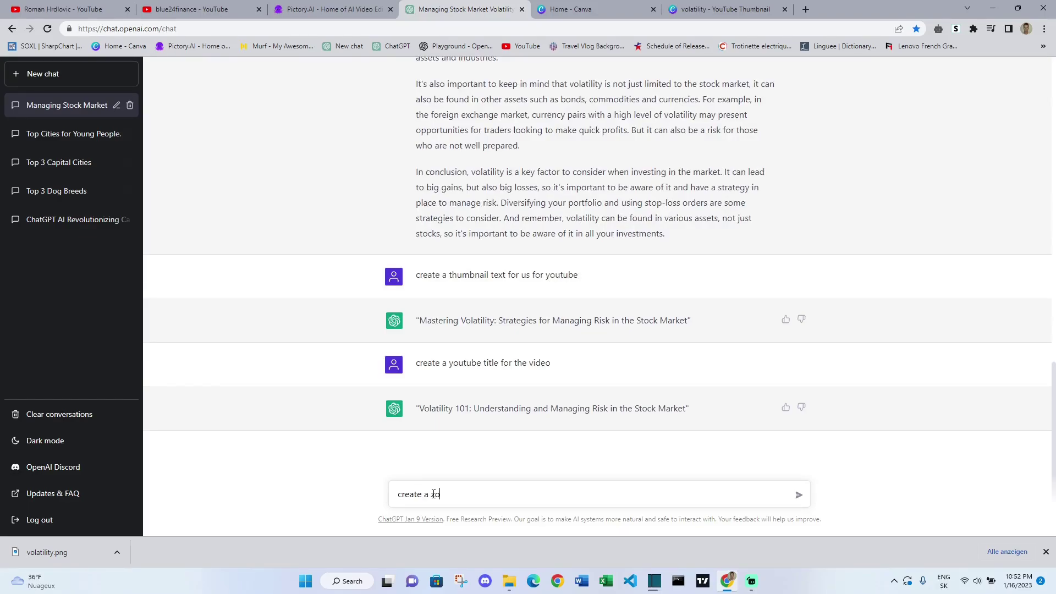
text(youtube video description)
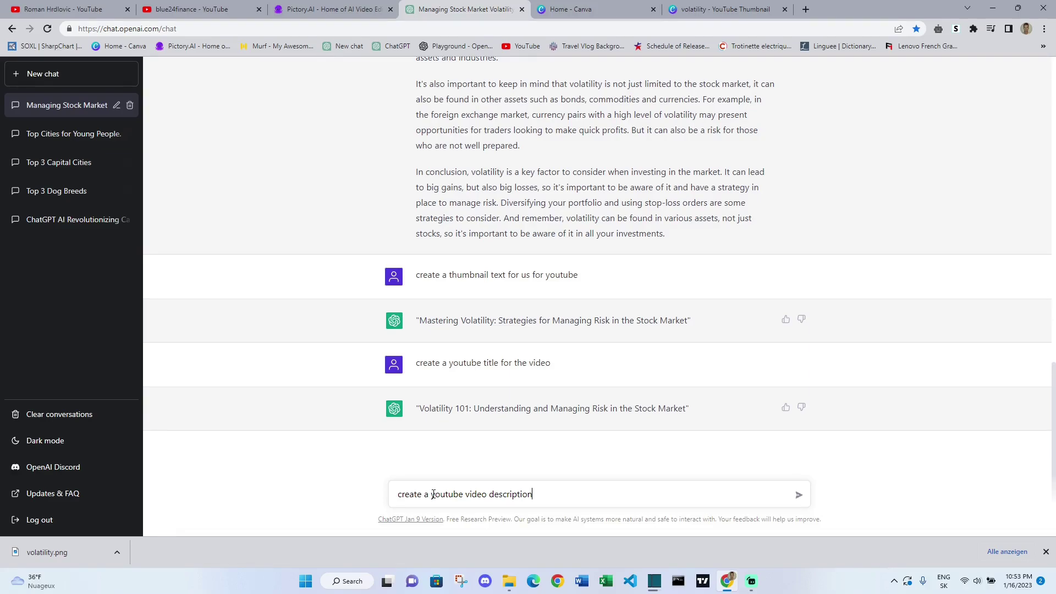
key(Return)
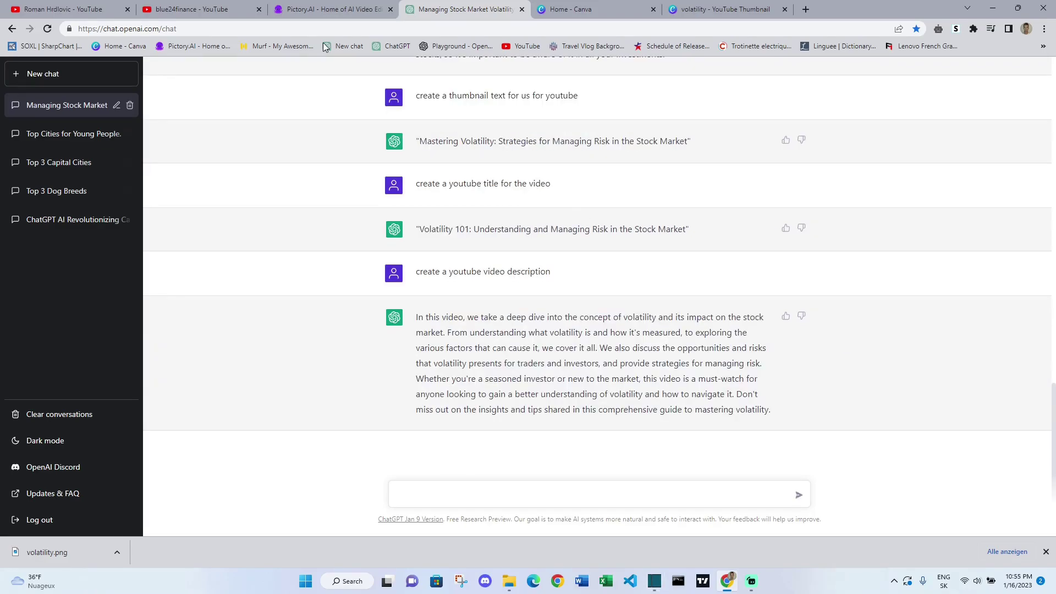
Step: Switch to the blue24finance YouTube channel and upload Volatilityisameas.mp4 from the Downloads folder as a new video
click(198, 8)
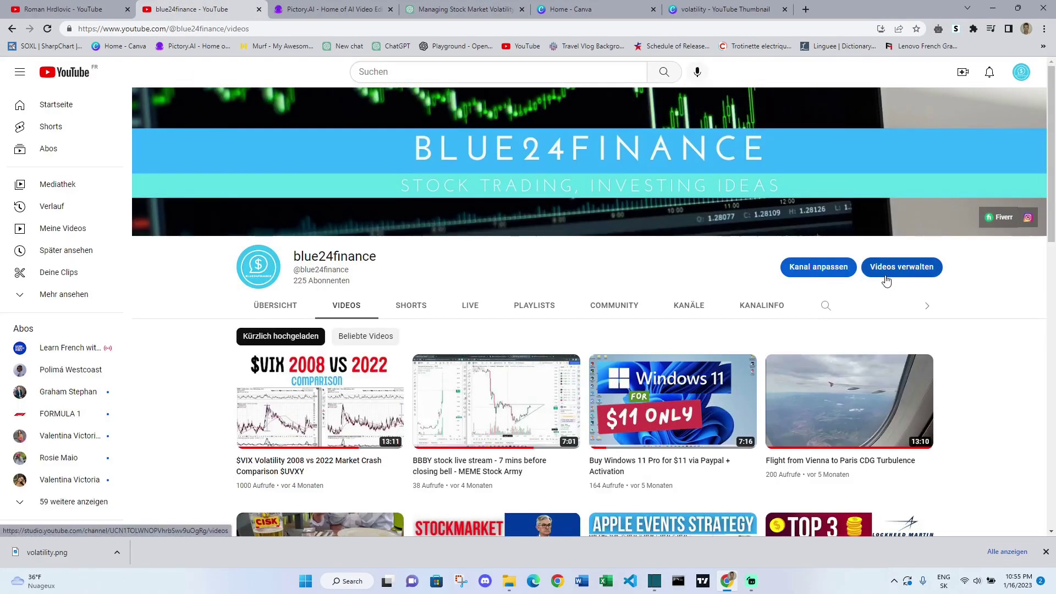
click(960, 80)
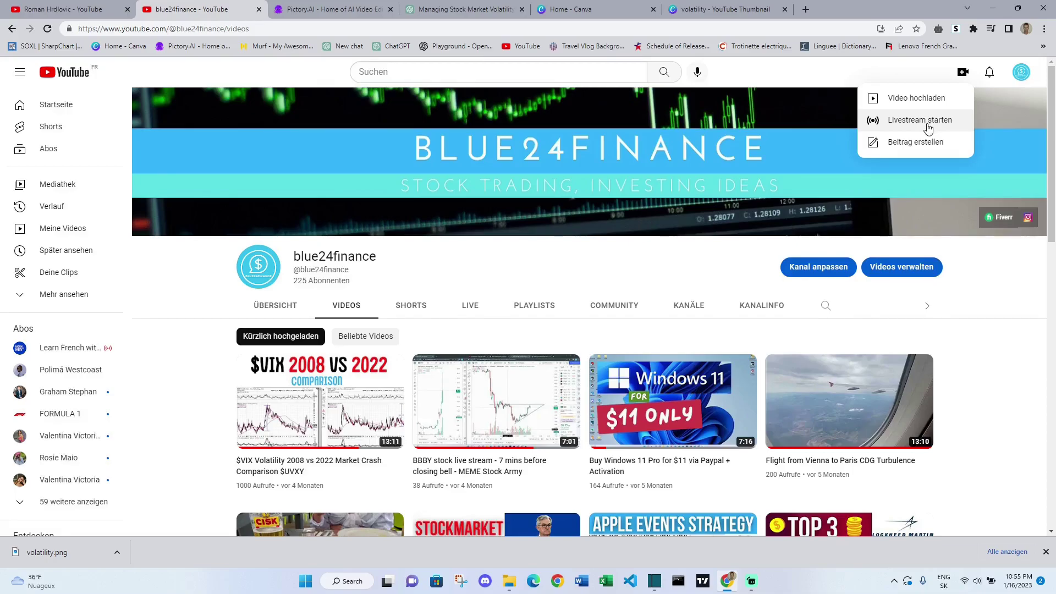
click(921, 99)
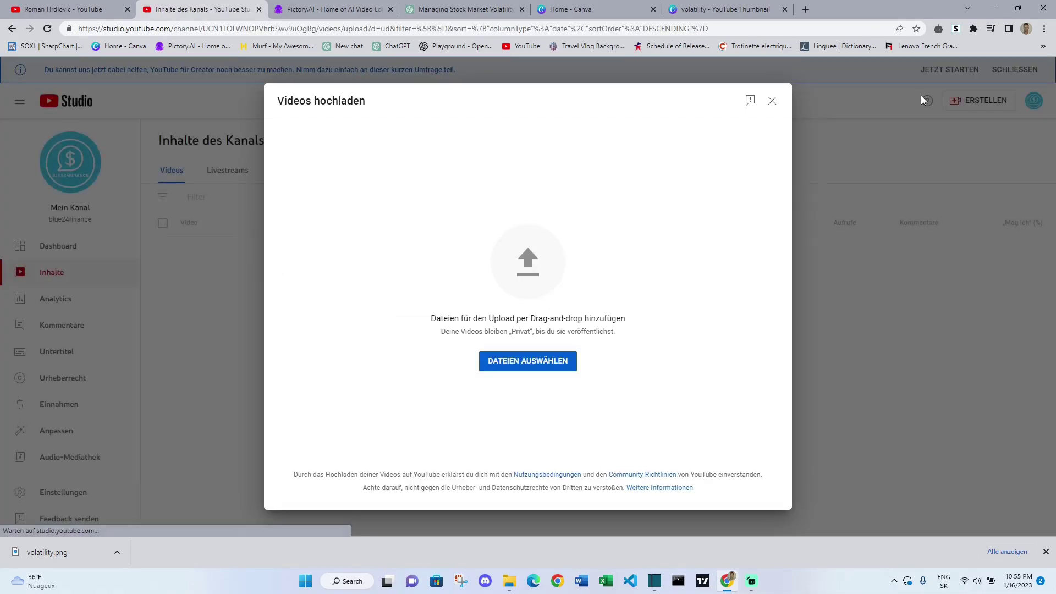
click(523, 362)
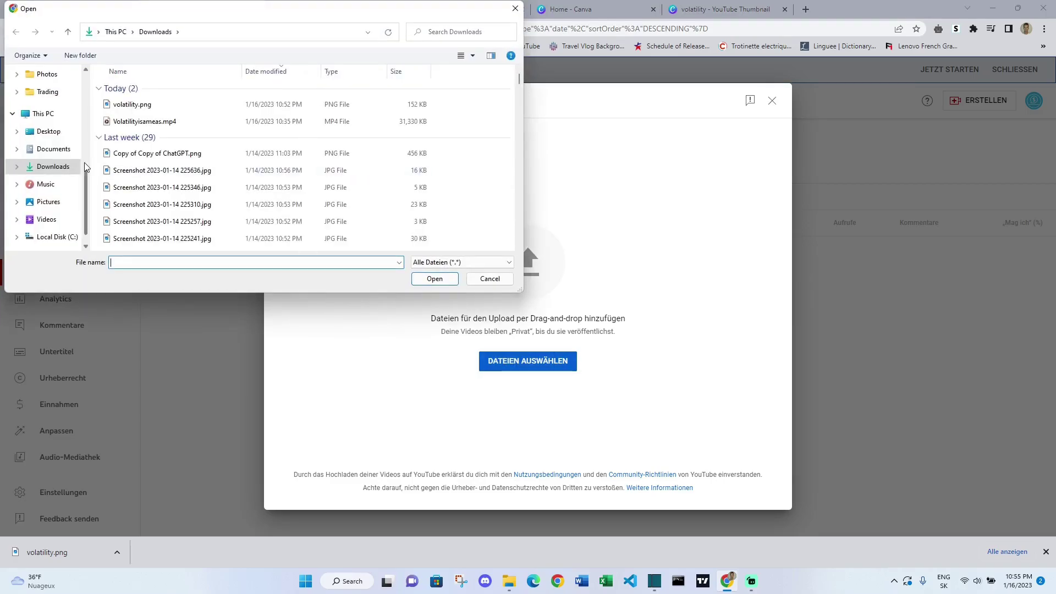
click(157, 123)
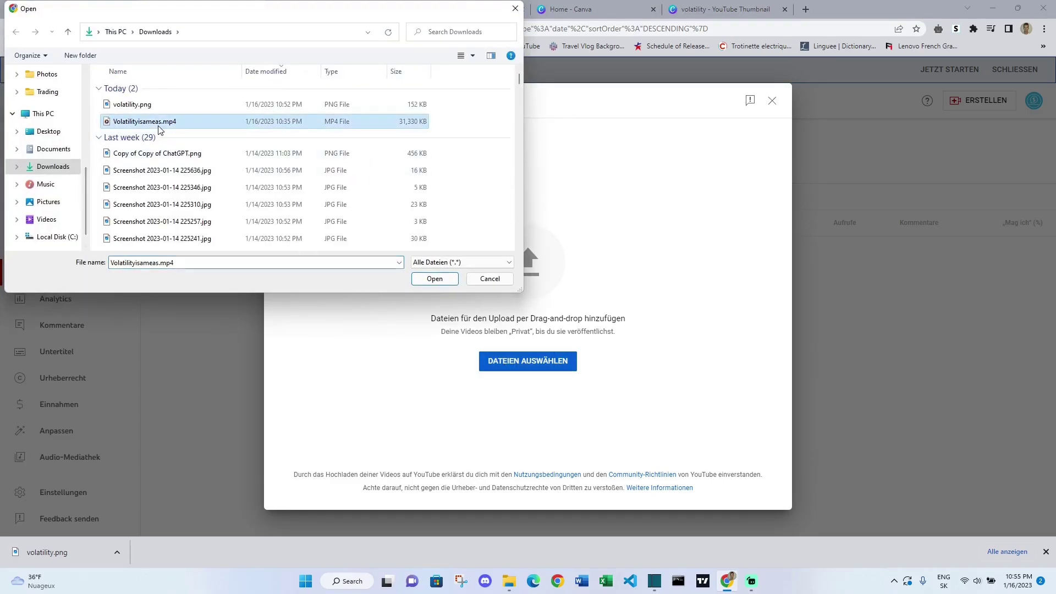
click(434, 279)
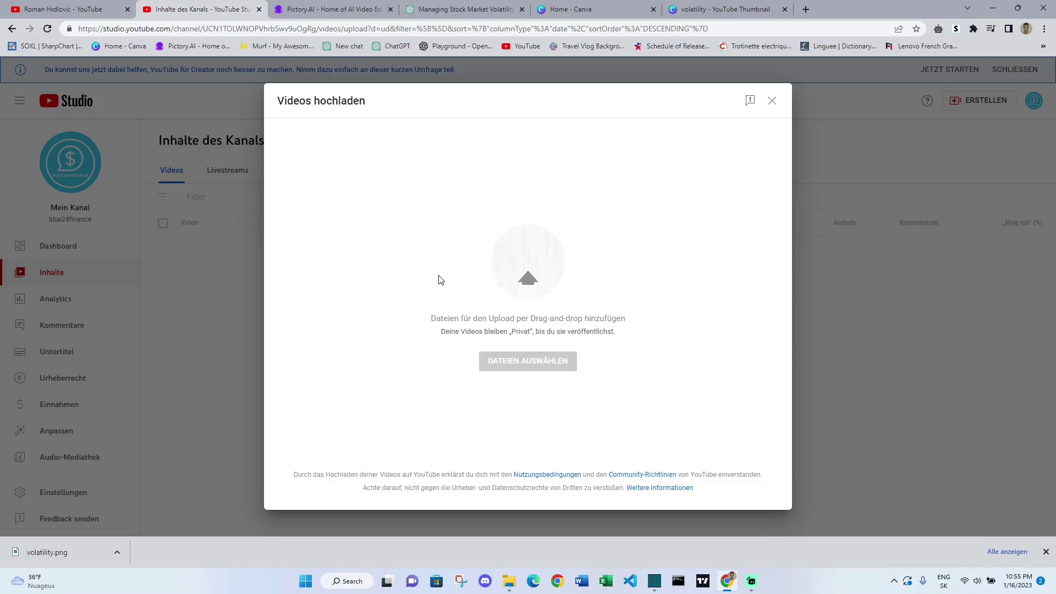
click(1046, 552)
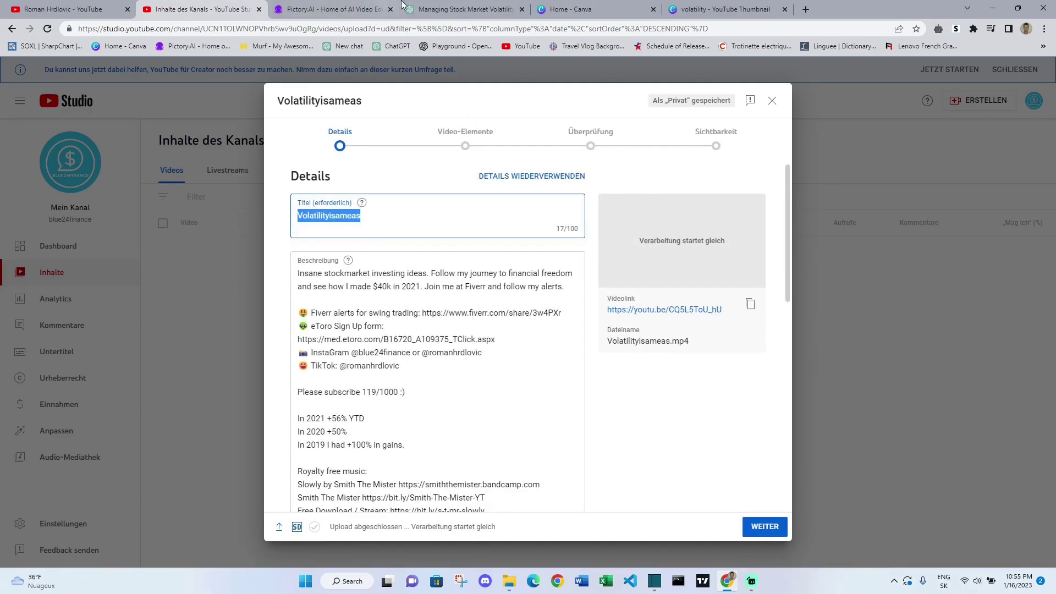
Step: Copy the title "Volatility 101: Understanding and Managing Risk in the Stock Market" from ChatGPT and paste it as the YouTube video title
click(443, 9)
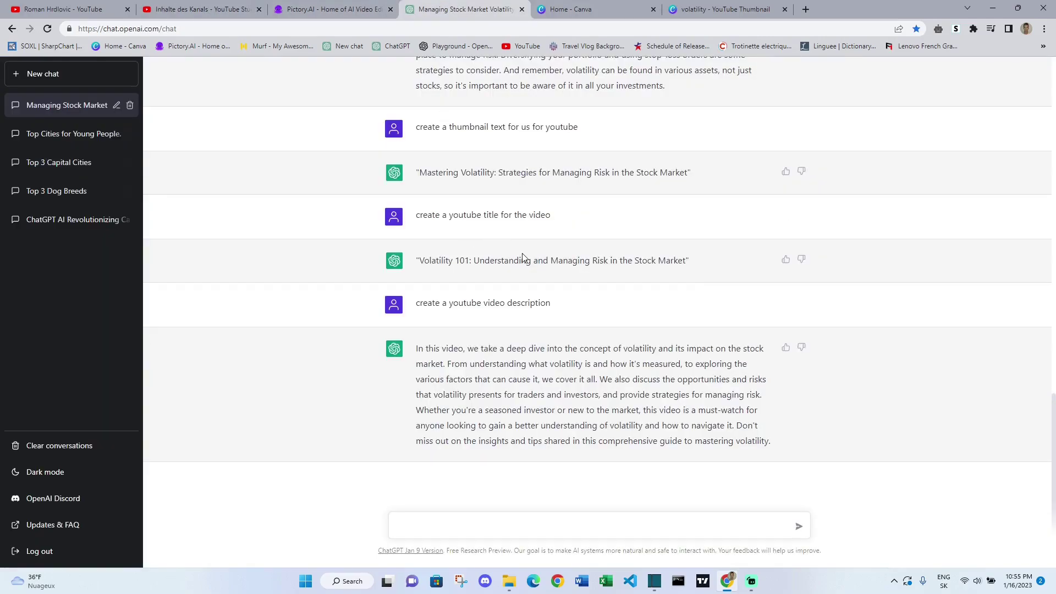
drag(694, 262, 422, 243)
key(ctrl+c)
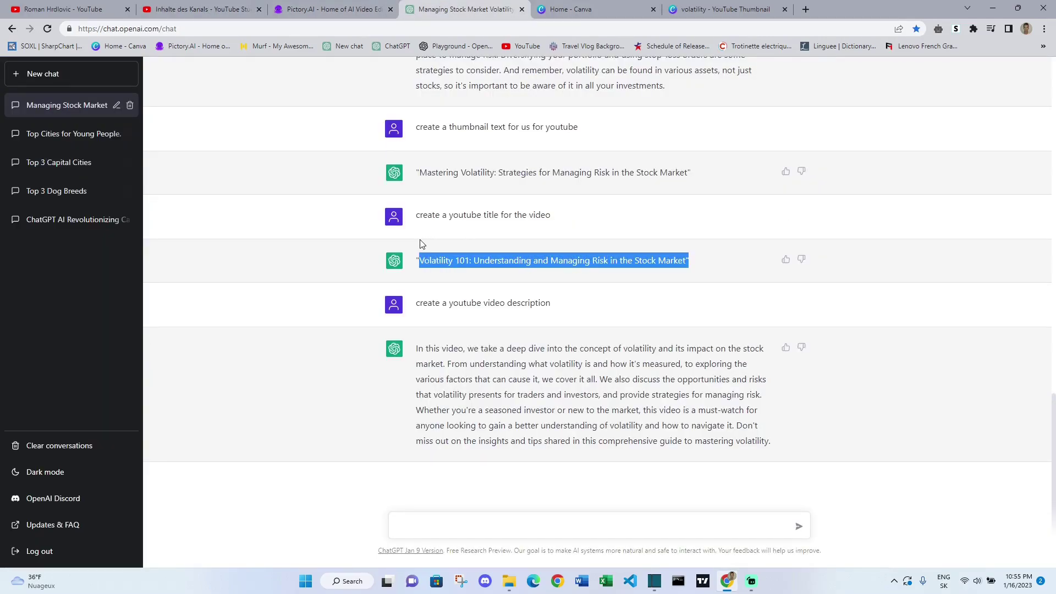
click(200, 9)
key(ctrl+v)
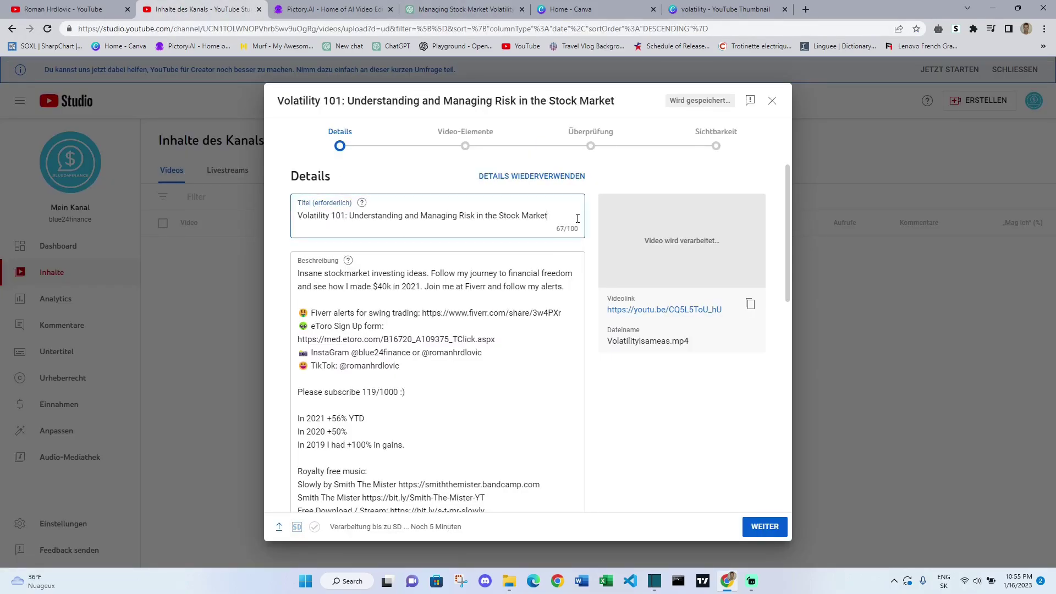
Step: Copy ChatGPT's video description and paste it above the existing text in YouTube's description, separated by a blank line
click(329, 9)
click(459, 8)
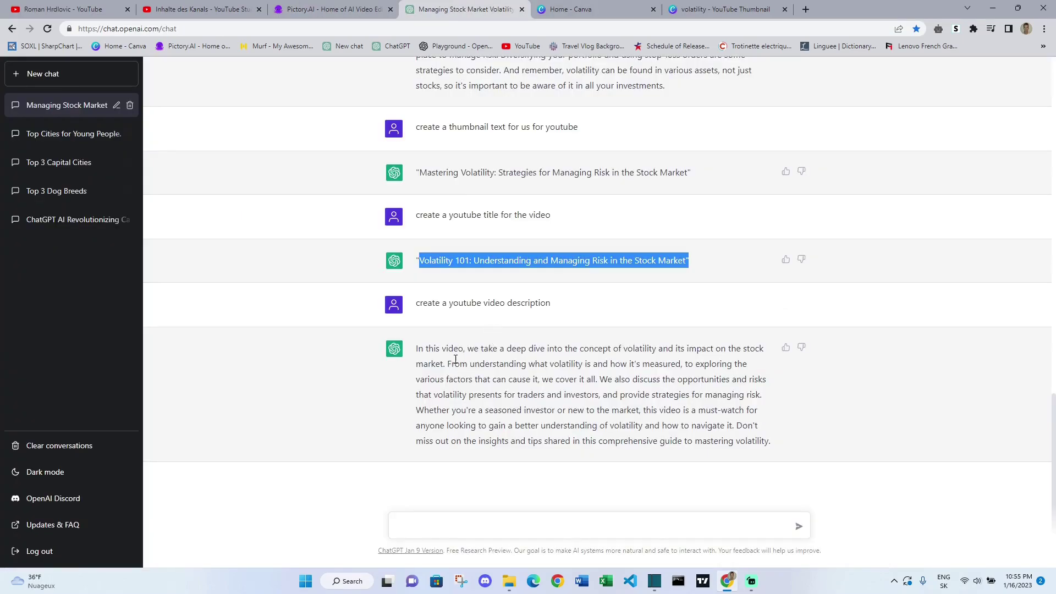
drag(416, 350, 764, 452)
key(ctrl+c)
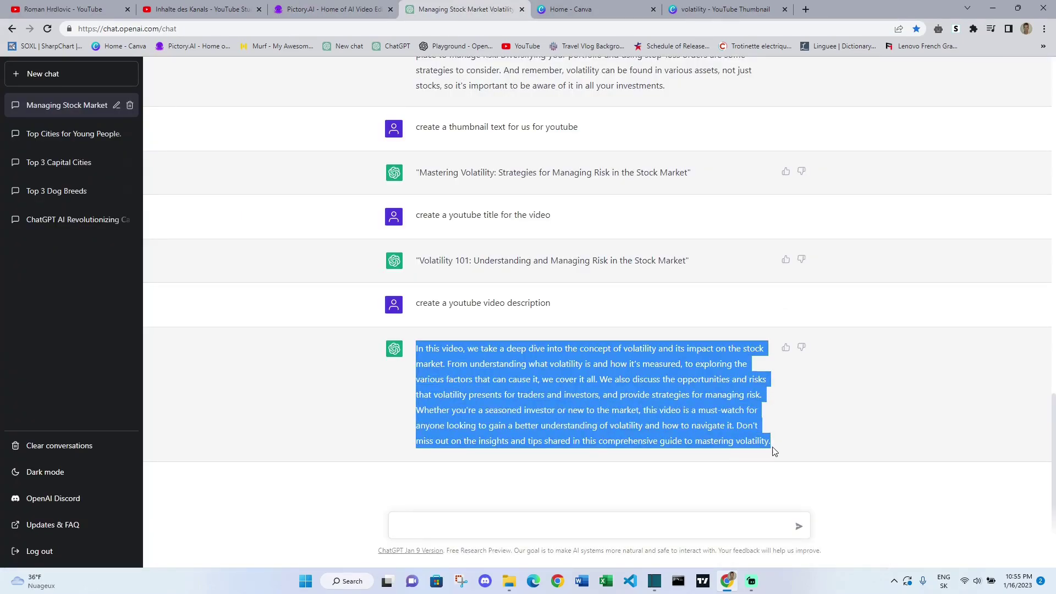
click(330, 9)
click(201, 8)
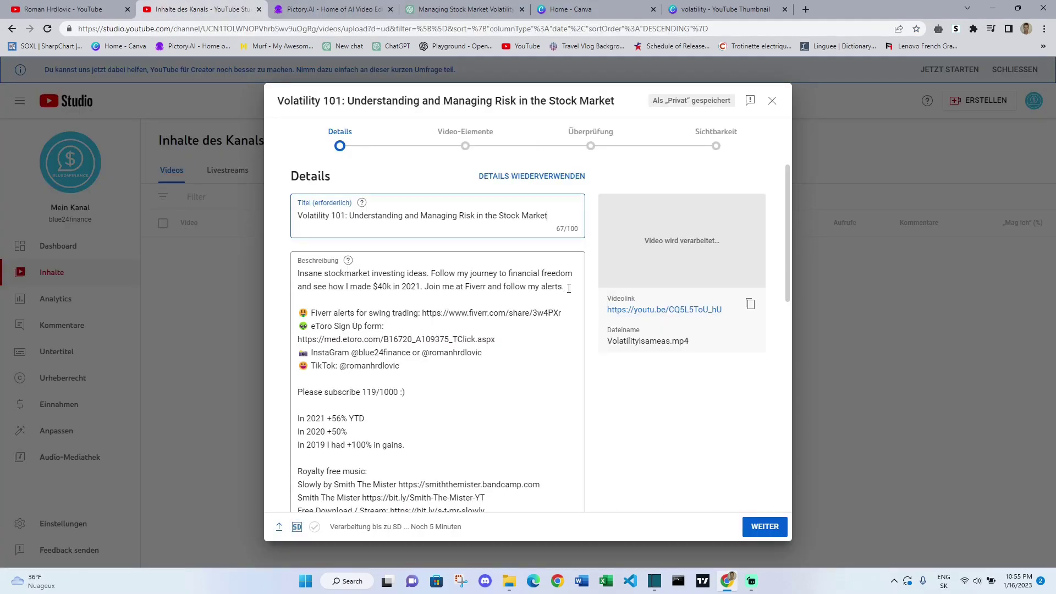
drag(569, 288, 295, 272)
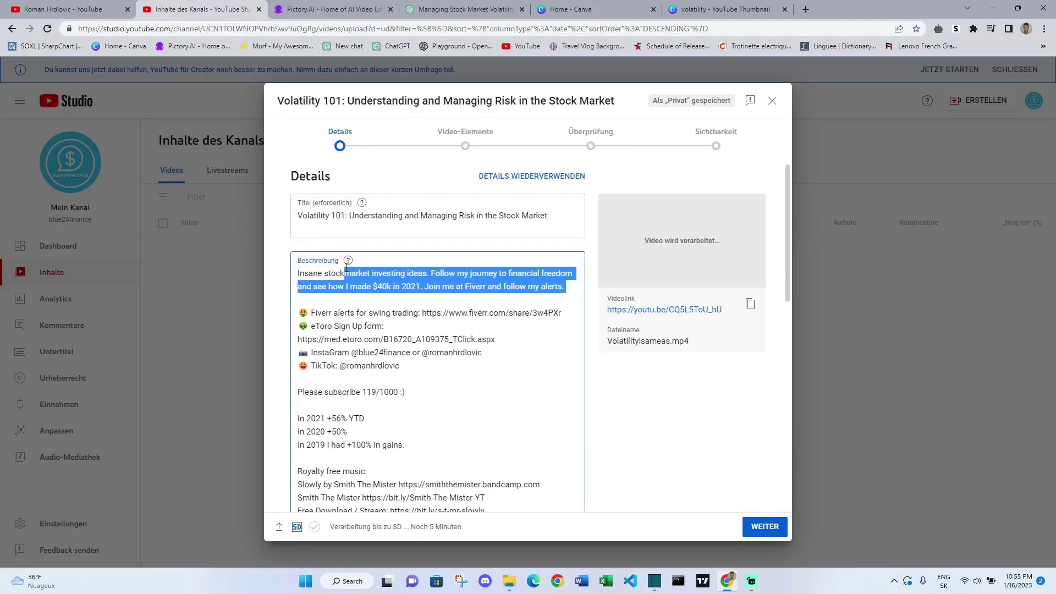
click(298, 274)
key(Return)
key(Return)
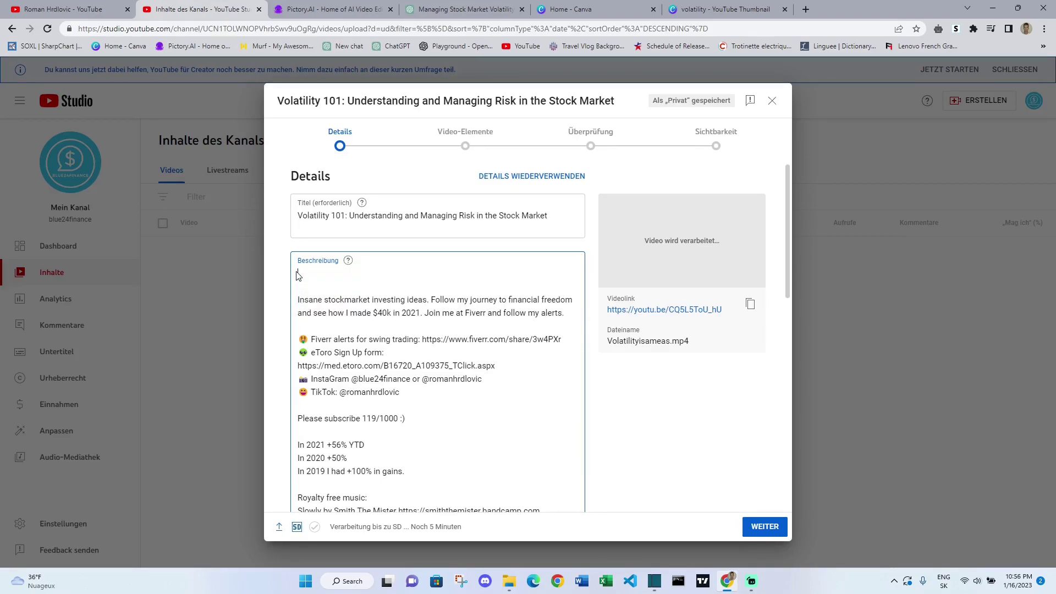
key(ctrl+v)
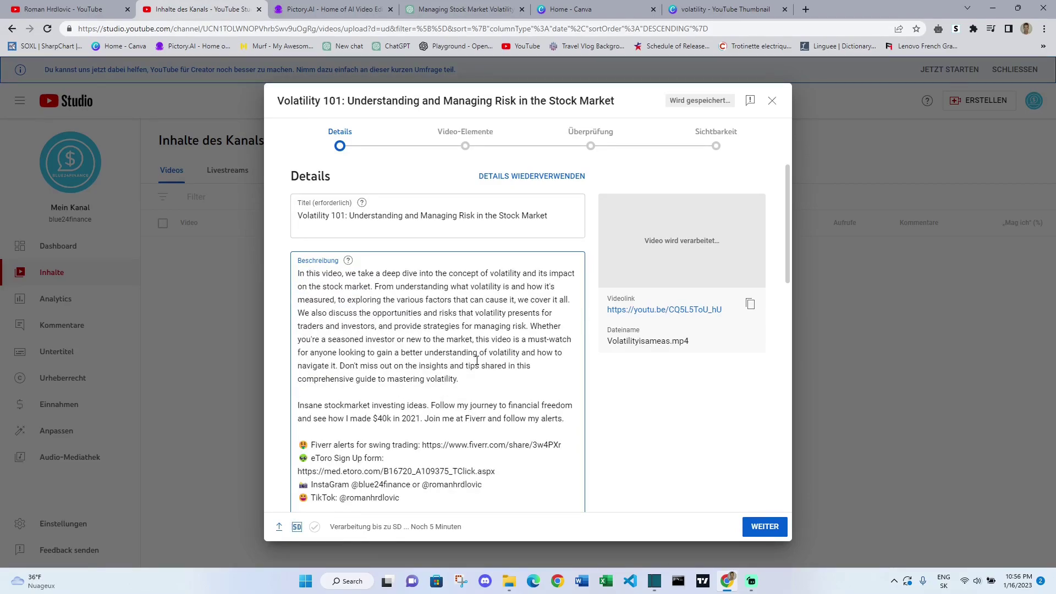
Step: Delete the royalty-free music credits and the leftover blank line from the end of the description
scroll(476, 360, down, 5)
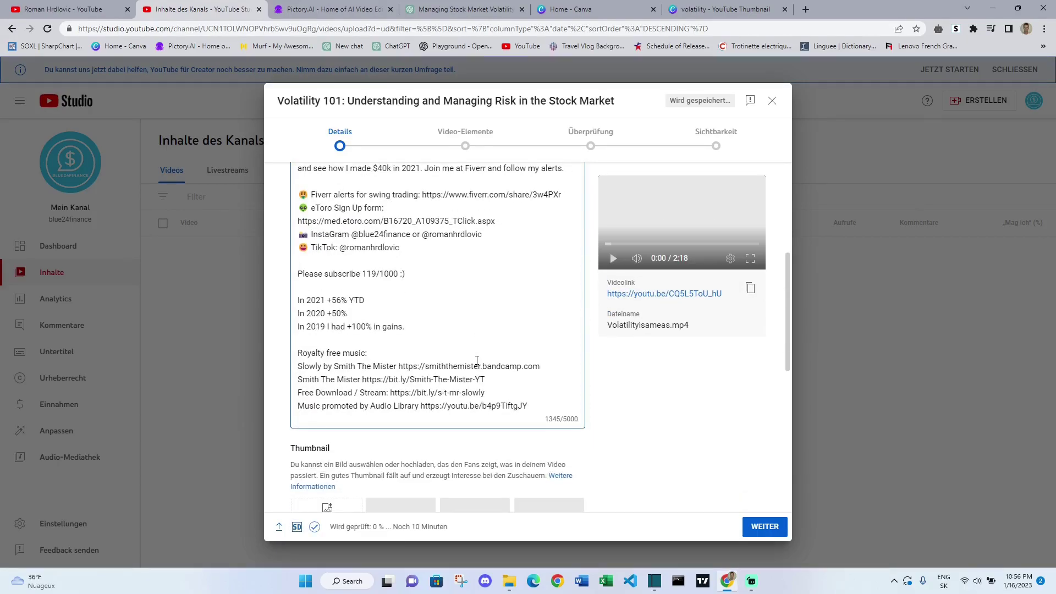
drag(528, 406, 299, 341)
key(BackSpace)
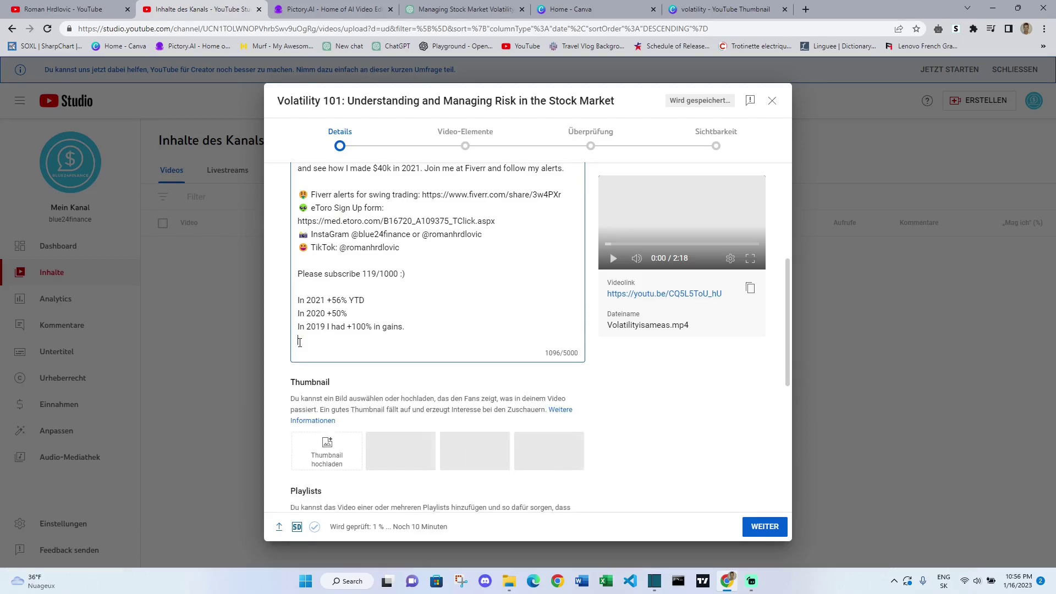
key(BackSpace)
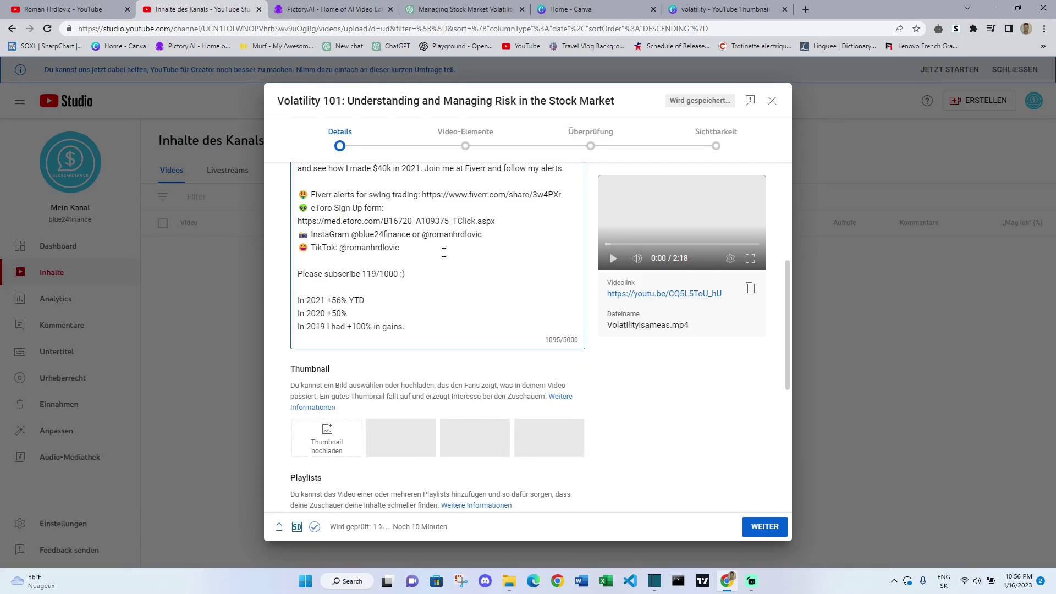
Step: Change the subscriber count in the description's subscribe line to 225/1000
scroll(445, 252, up, 5)
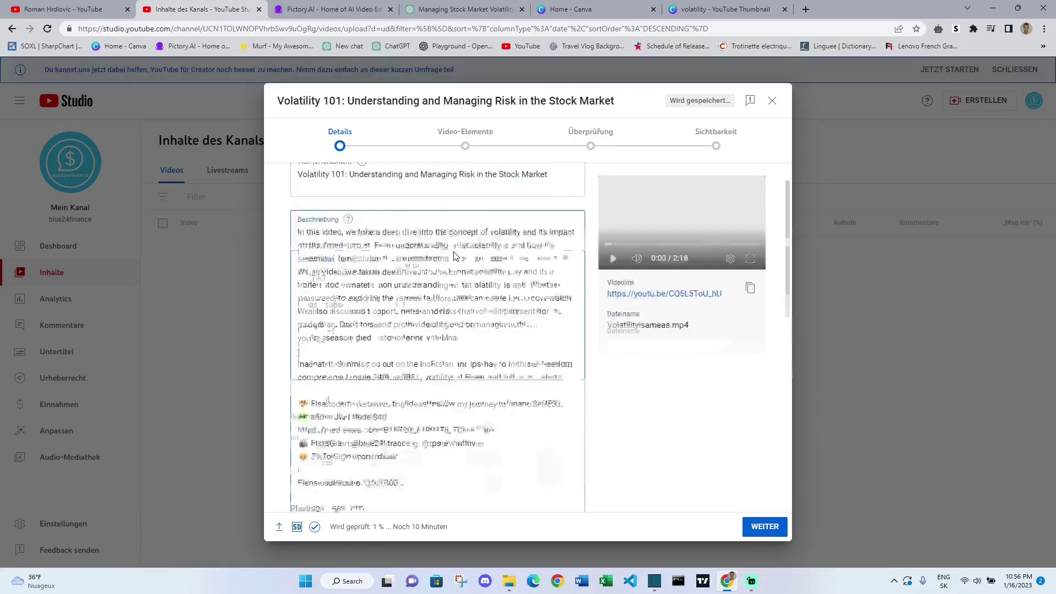
scroll(454, 254, down, 5)
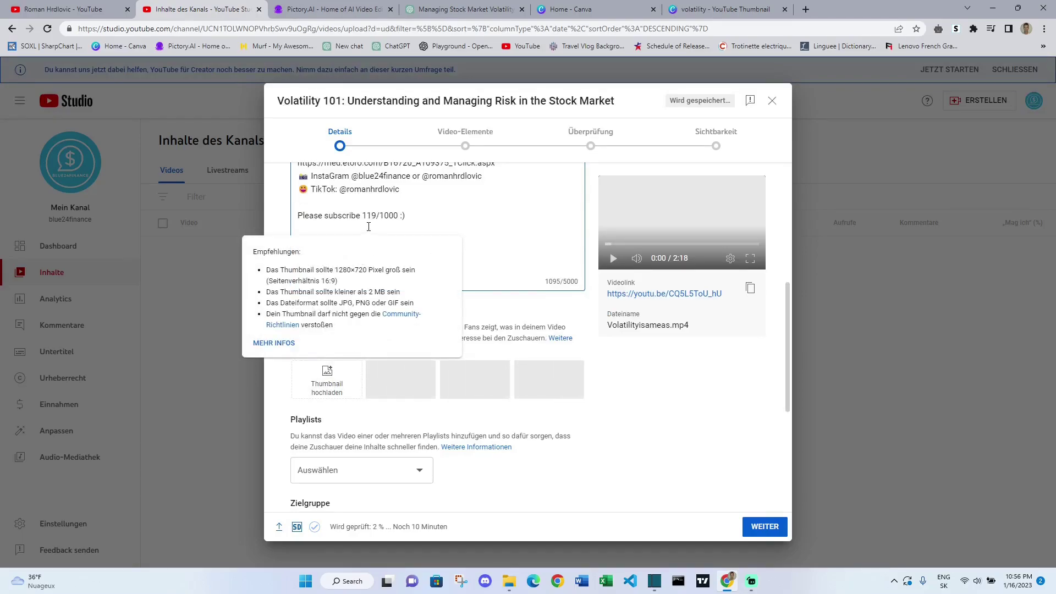
key(BackSpace)
text(225)
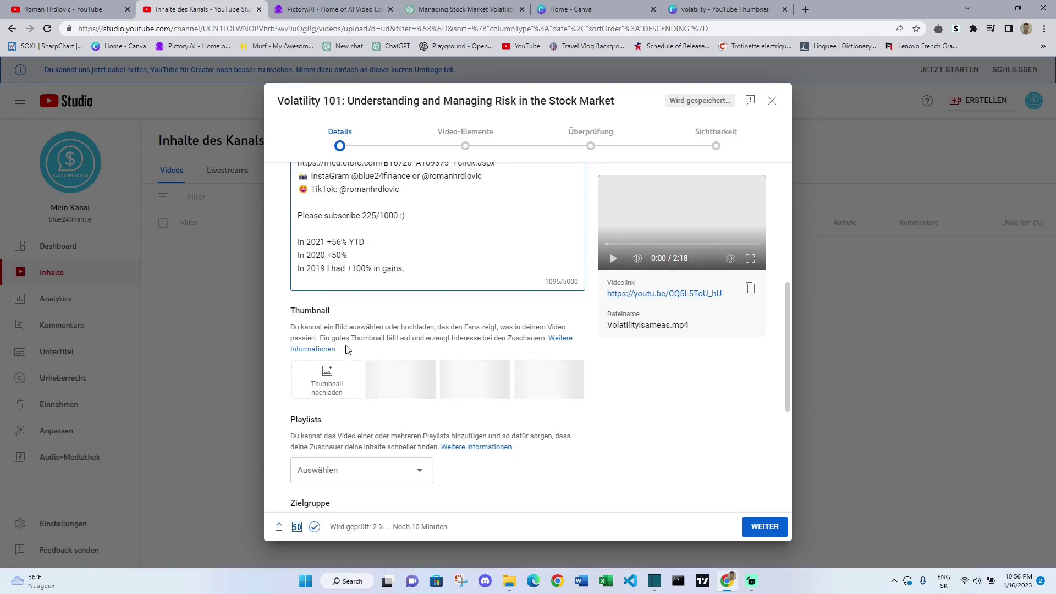
Step: Upload volatility.png from the Downloads folder as the video's custom thumbnail
click(327, 379)
click(165, 104)
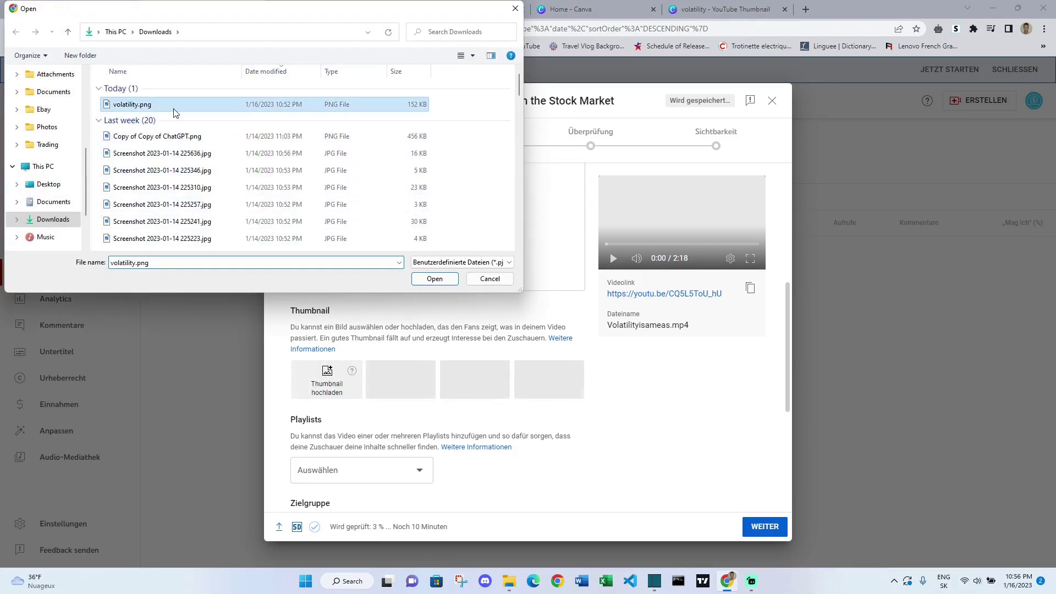
click(435, 279)
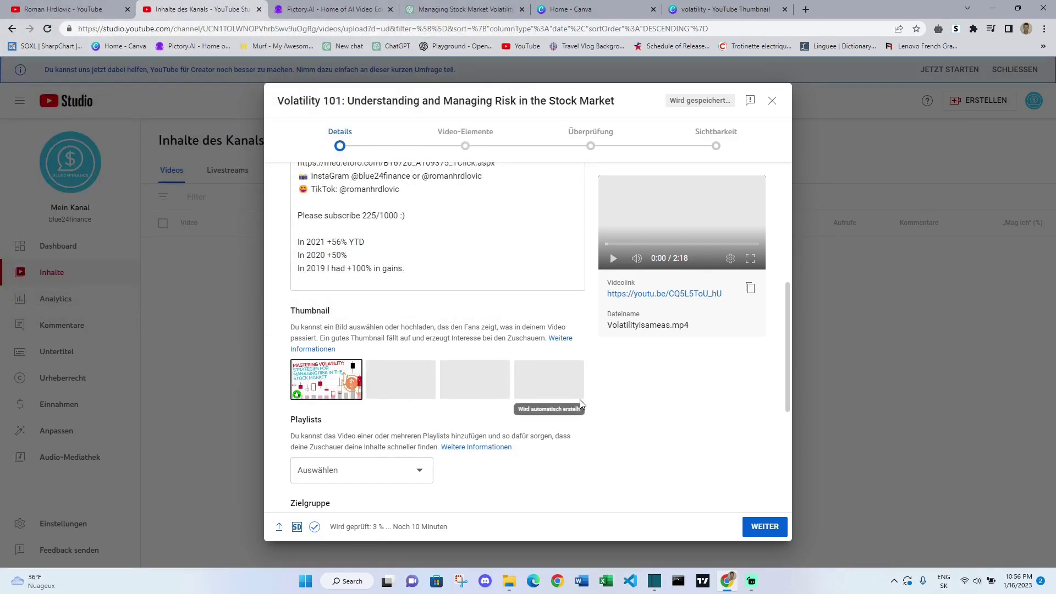
scroll(579, 403, down, 2)
click(428, 352)
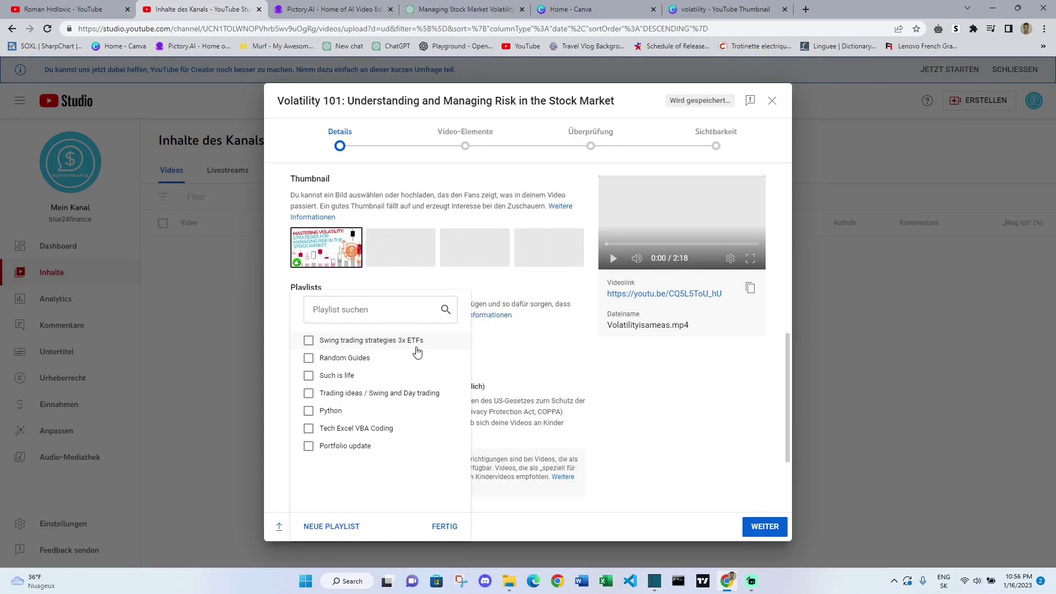
click(606, 384)
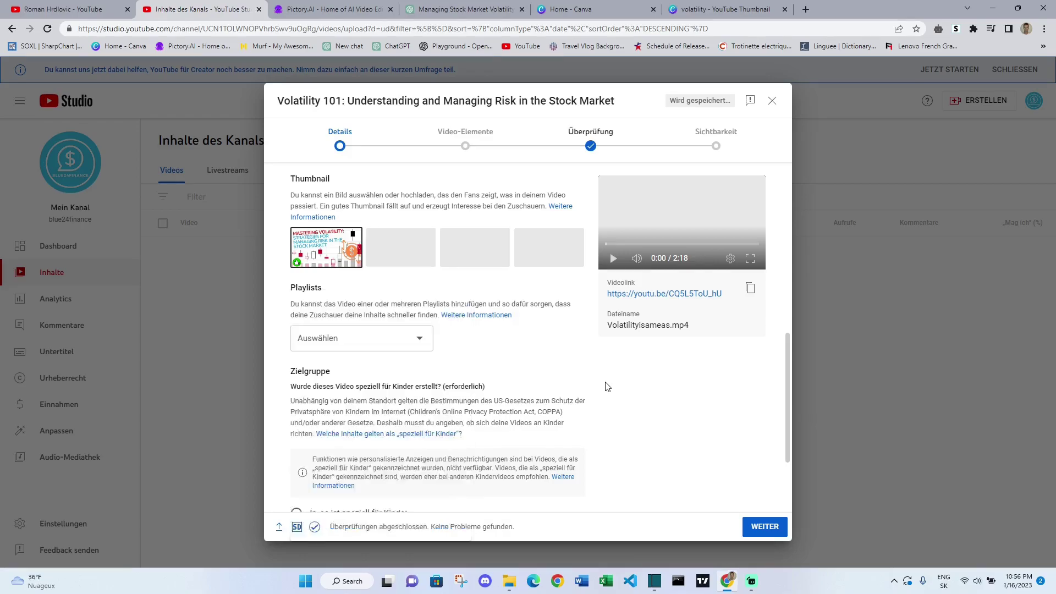
Step: Mark the video as not made for kids, review the details and continue to the video elements stage
scroll(449, 354, down, 2)
click(337, 414)
scroll(578, 429, up, 10)
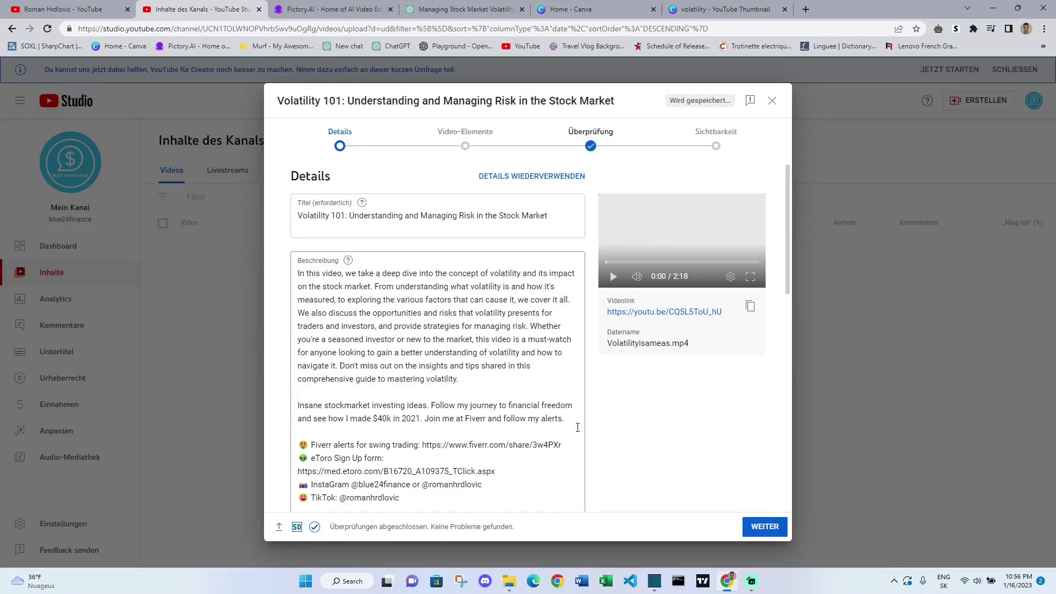
scroll(578, 427, down, 10)
scroll(578, 432, up, 10)
click(766, 527)
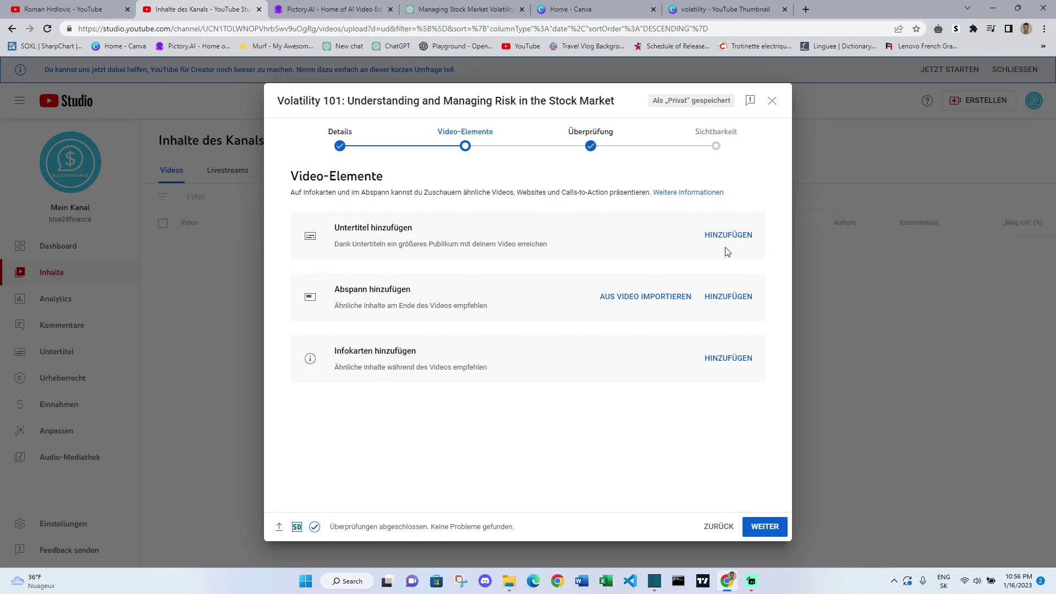
Step: Import the end screen from the channel's newest video, preview its elements and save it
click(647, 298)
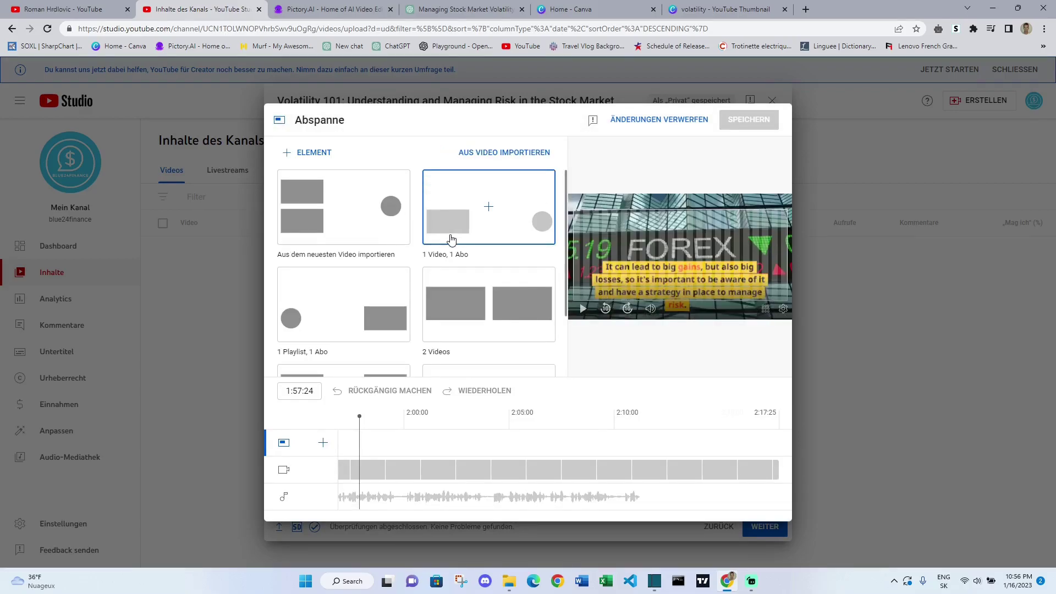
click(350, 223)
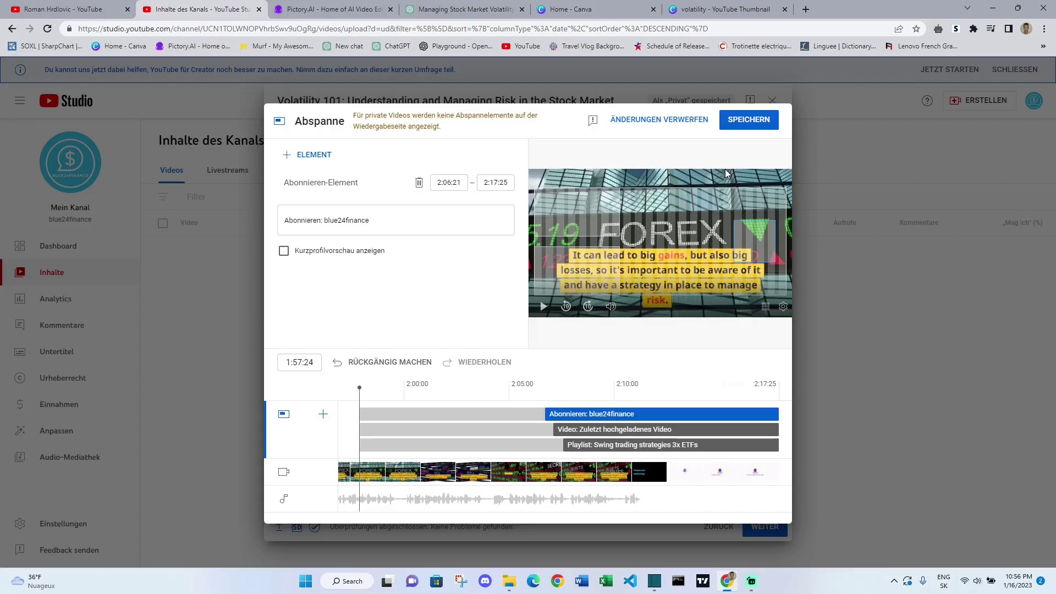
click(577, 269)
drag(577, 269, 759, 207)
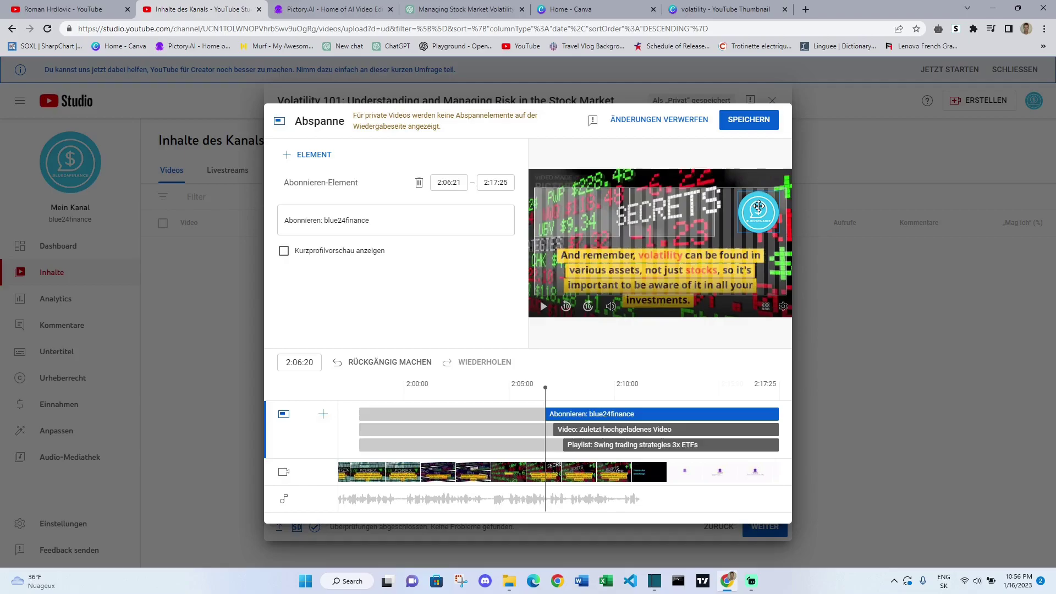
click(506, 444)
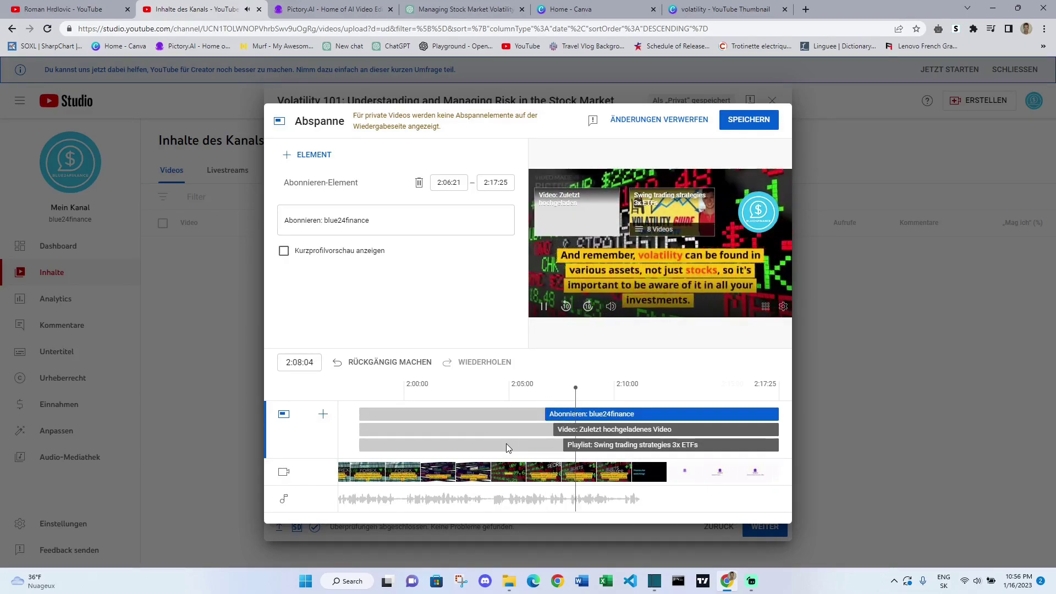
click(771, 125)
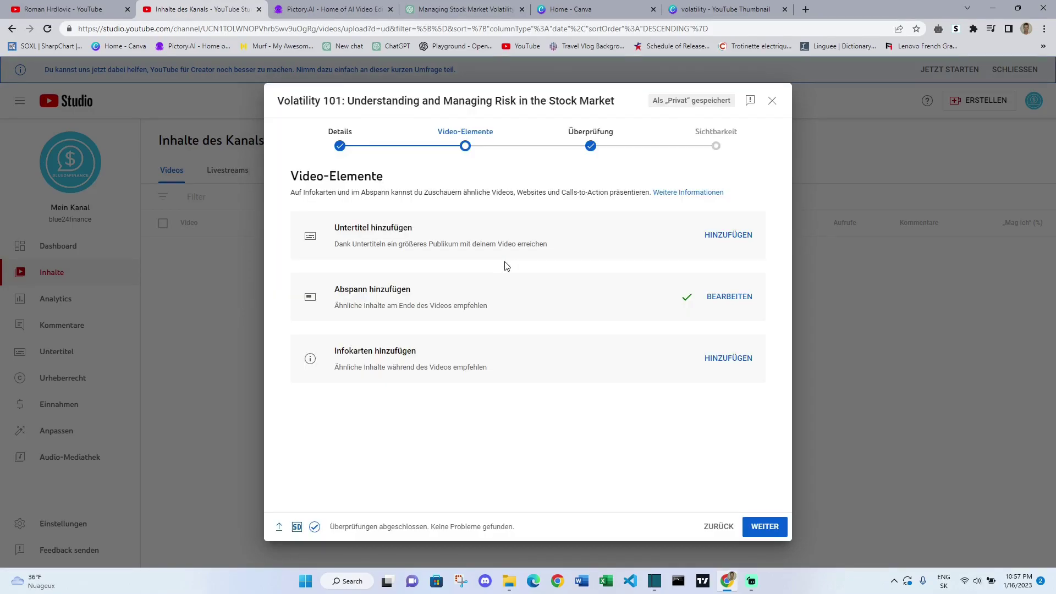
Step: Add a video info card linking to the $VIX Volatility 2008 vs 2022 video at 0:16:14
click(718, 359)
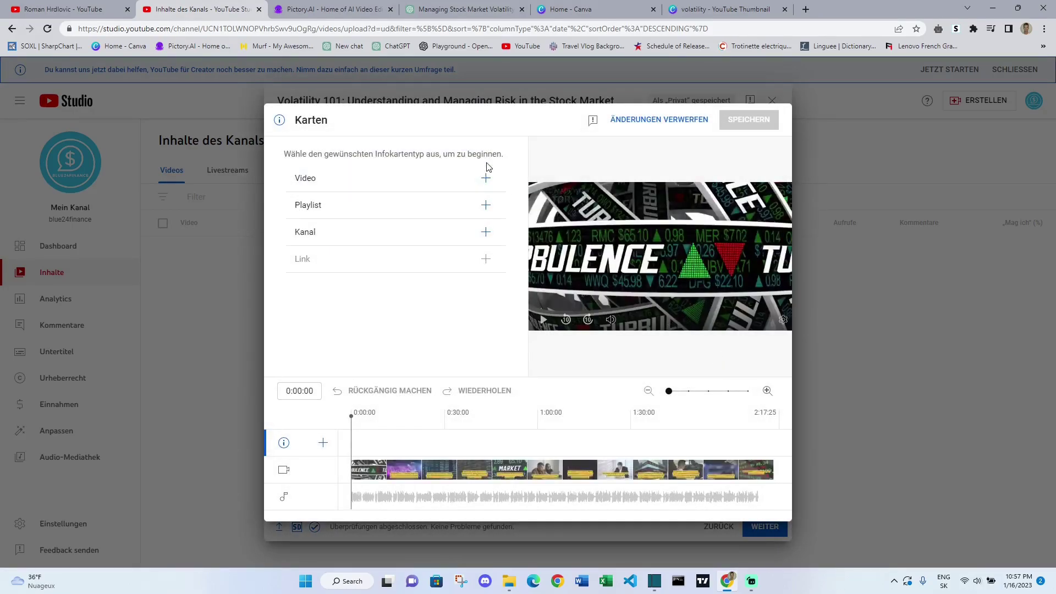
click(485, 177)
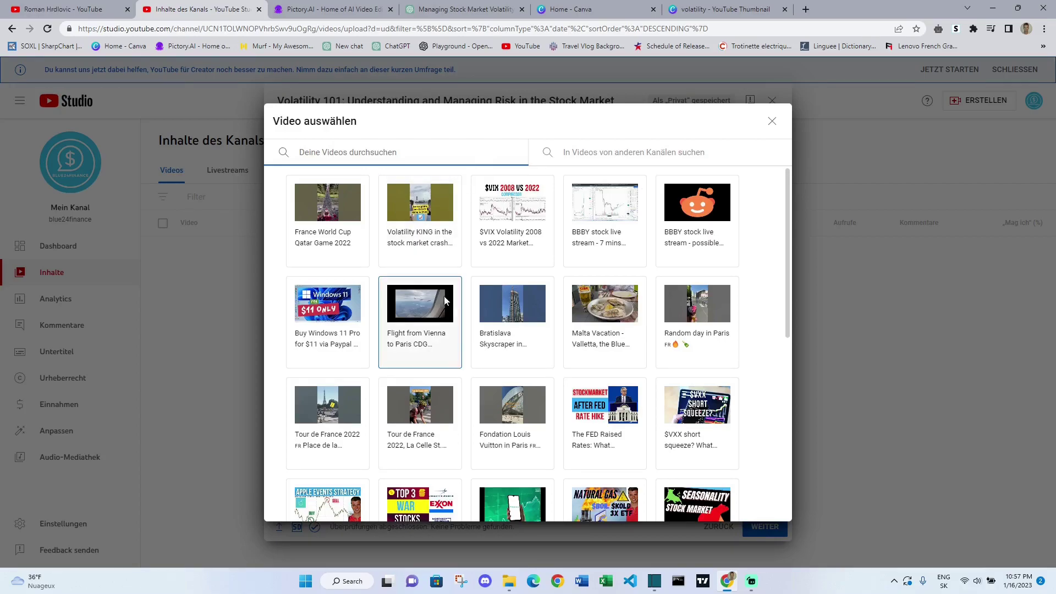
click(523, 225)
mouse_move(354, 439)
mouse_down()
mouse_move(445, 439)
mouse_move(404, 436)
mouse_up()
Step: Add a second video info card at 0:44:25 linking to the Easy VOLATILITY trading GUIDE video
click(491, 418)
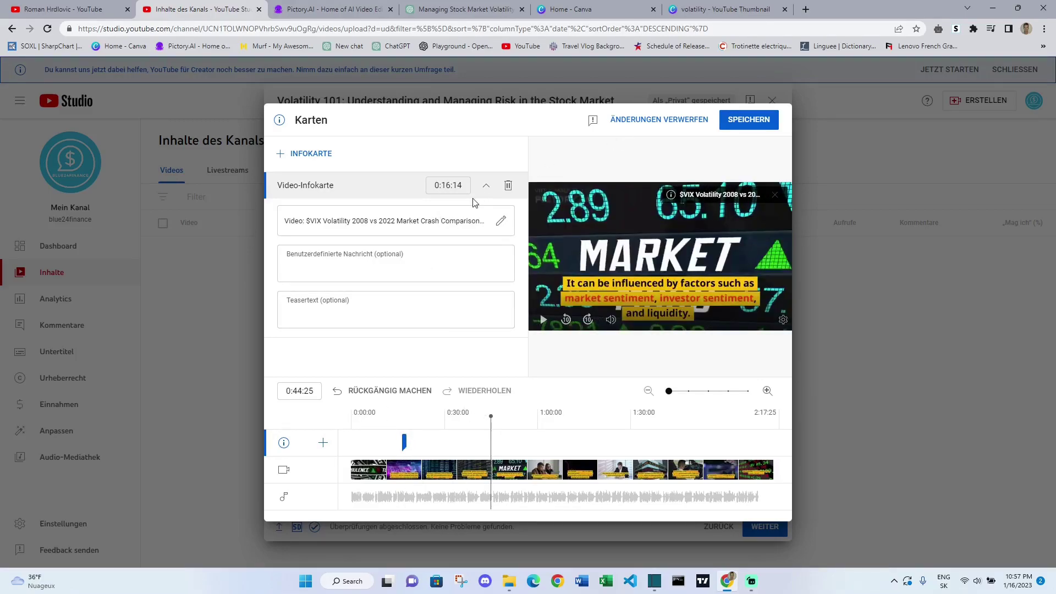
click(327, 159)
click(325, 154)
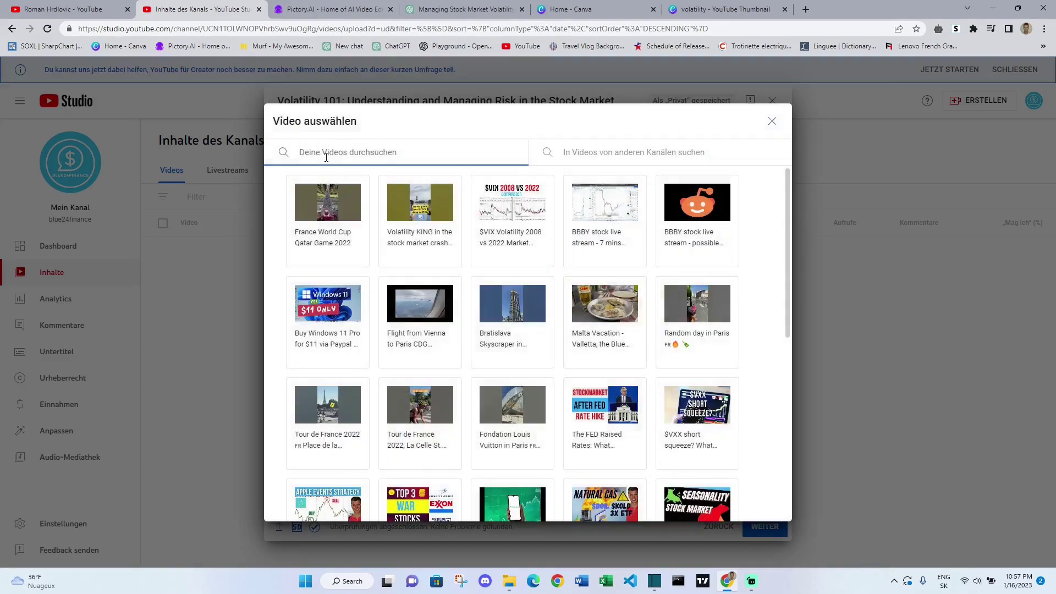
scroll(577, 342, down, 4)
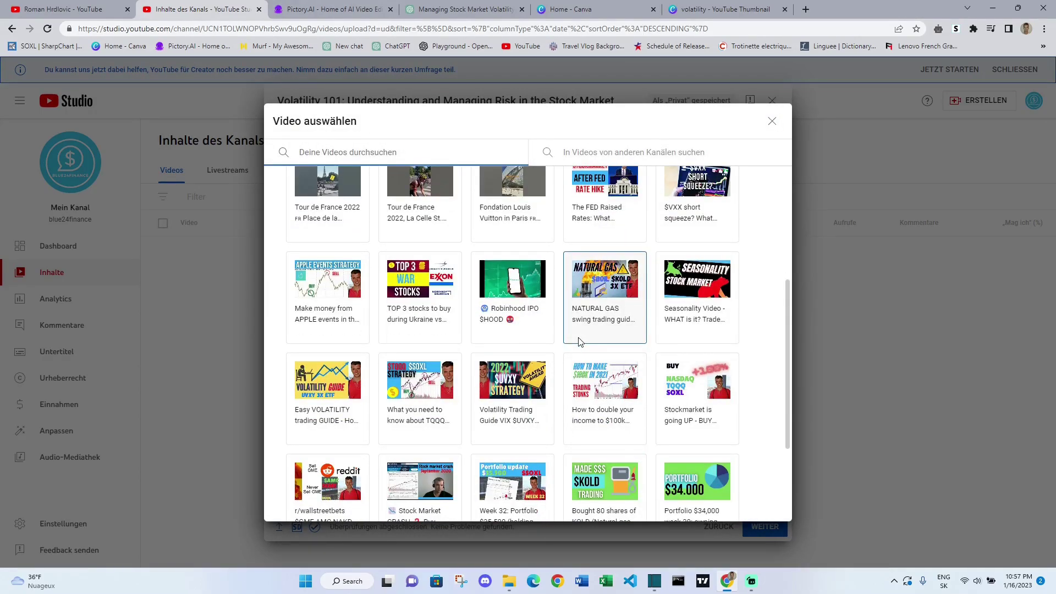
click(338, 391)
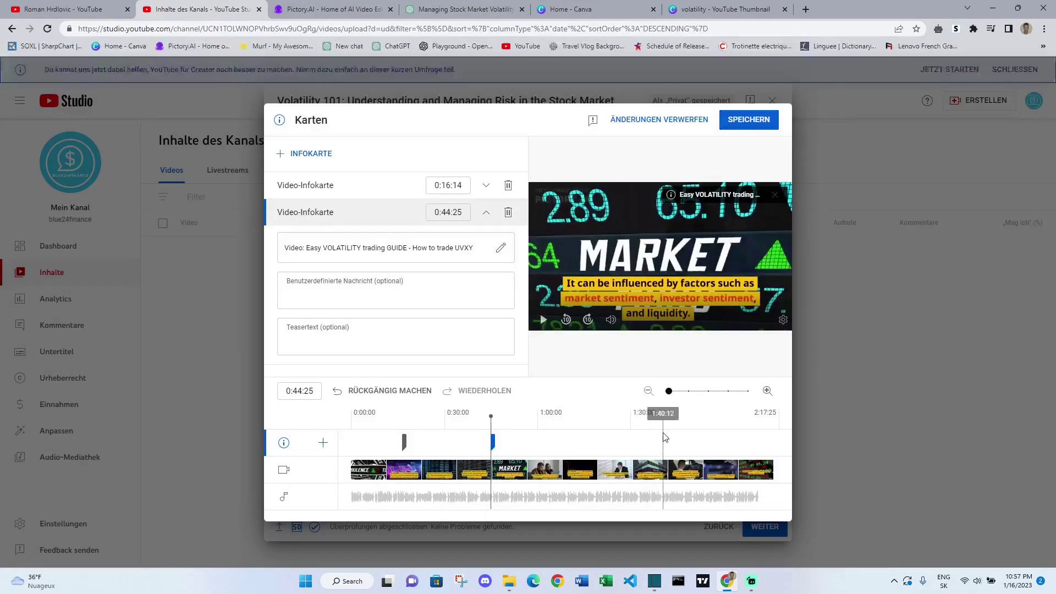
Step: Add a third video info card at 1:40:17 linking to the NATURAL GAS swing trading guide 2022 video, and save the cards
click(322, 156)
click(309, 152)
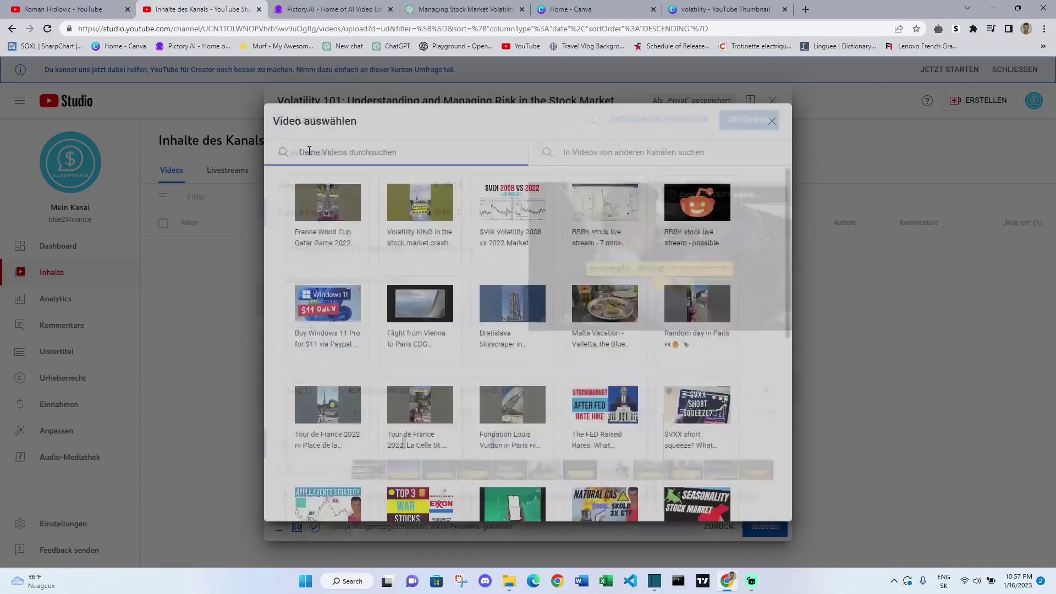
scroll(439, 358, down, 7)
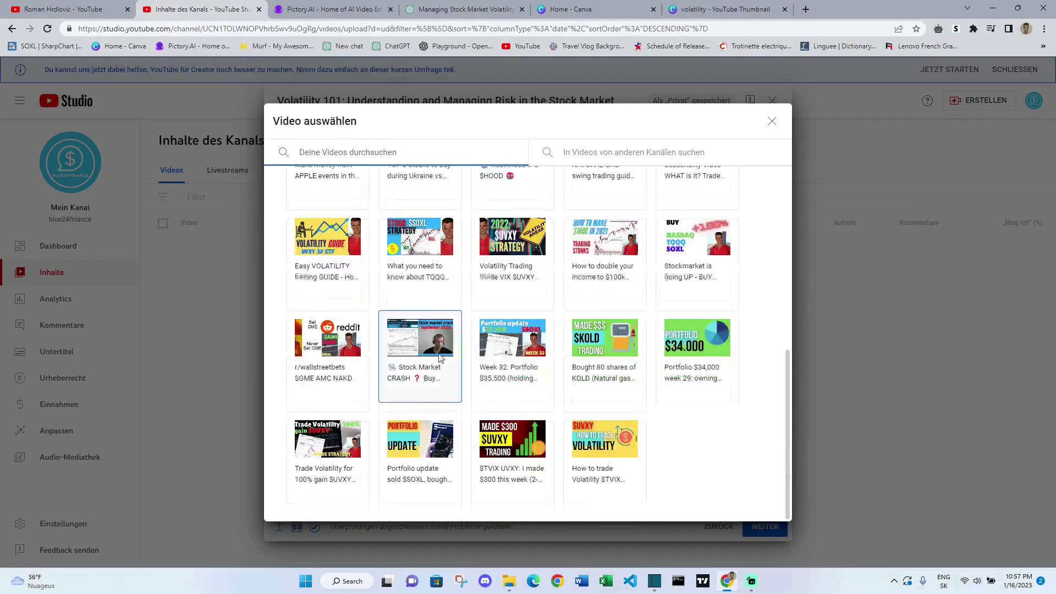
scroll(440, 358, up, 5)
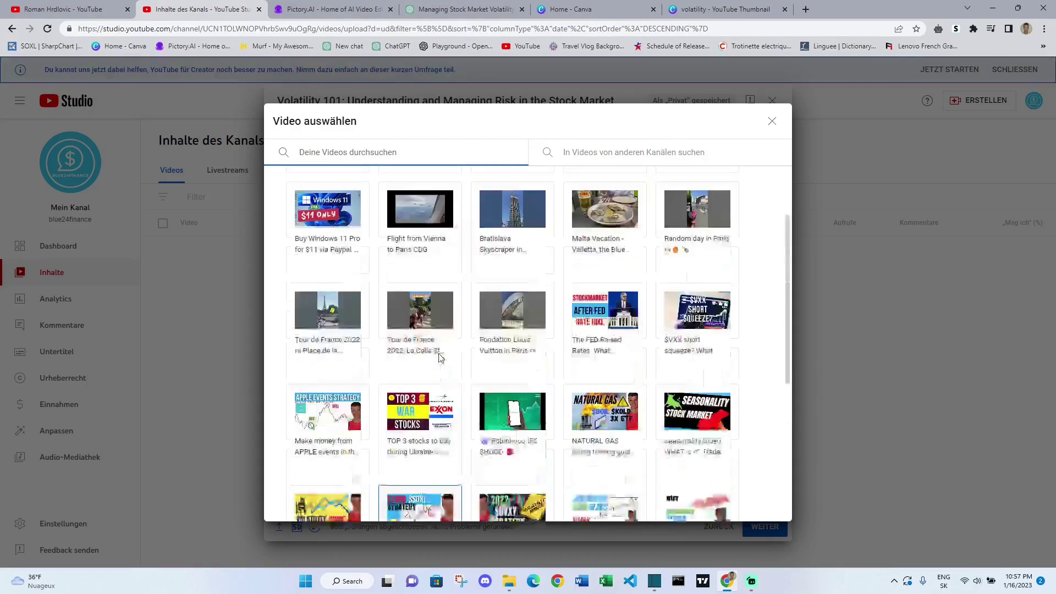
click(601, 443)
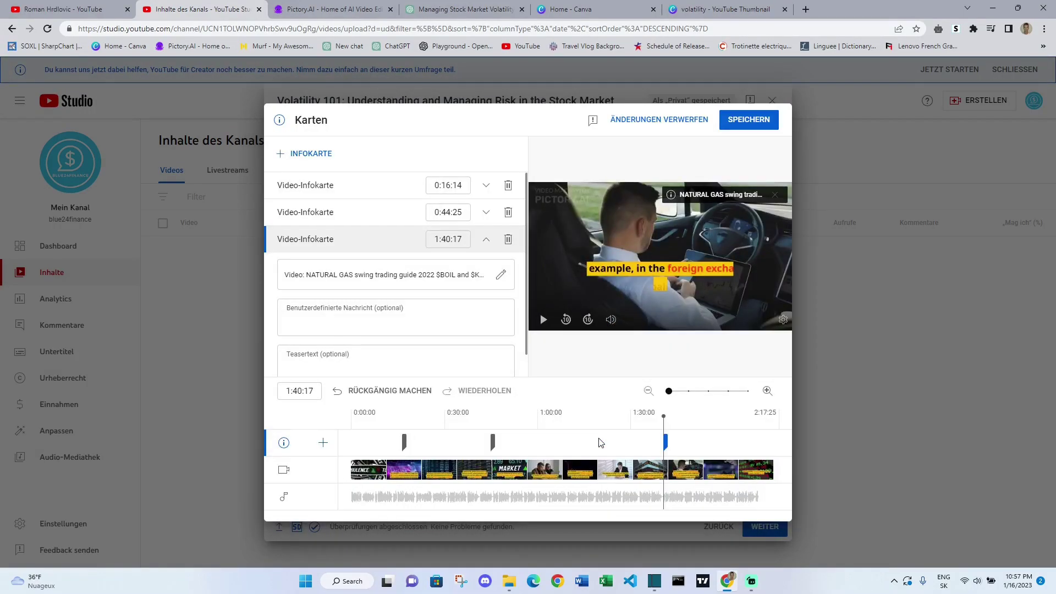
click(743, 128)
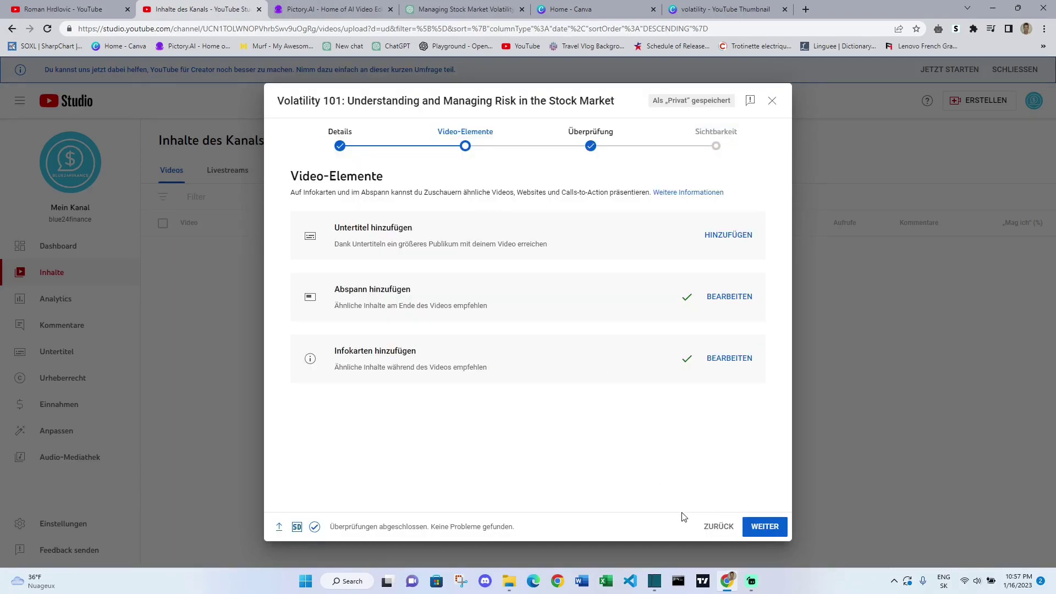
Step: Continue past the checks stage, publish the video with public visibility and close the sharing confirmation
click(770, 530)
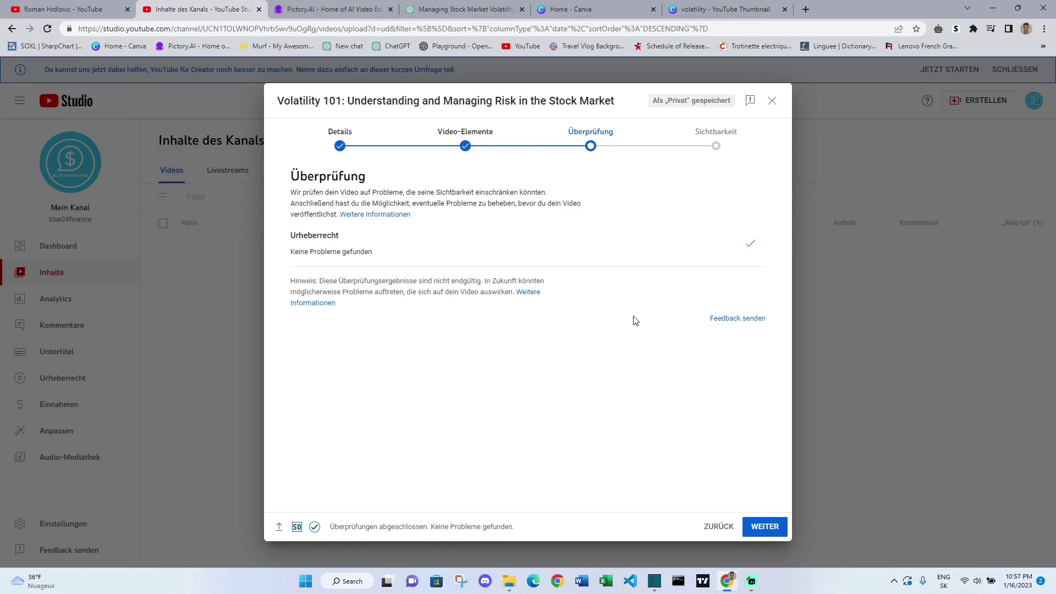
click(756, 530)
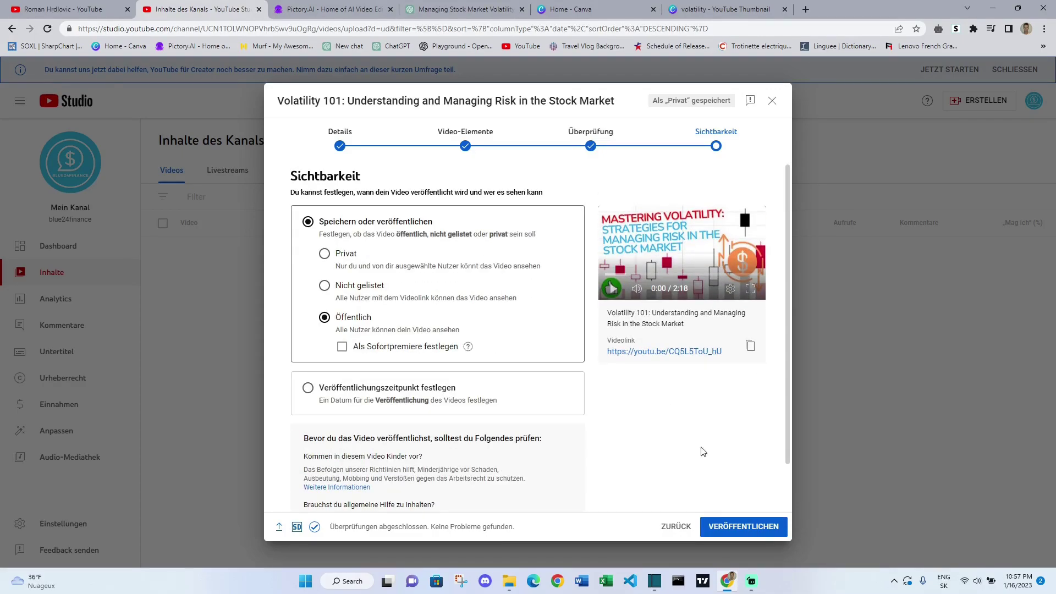
click(747, 528)
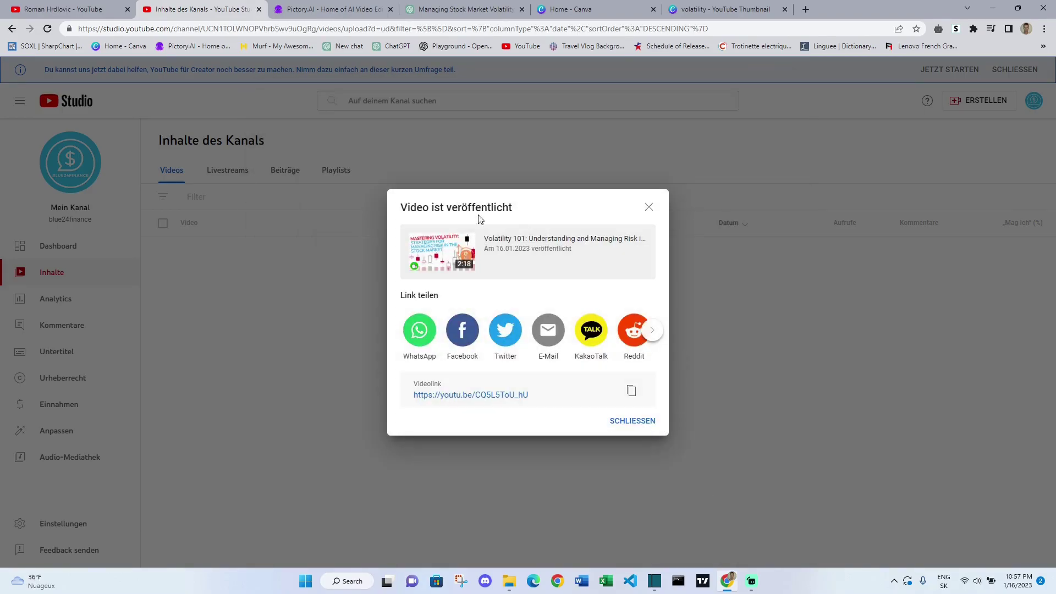
click(625, 422)
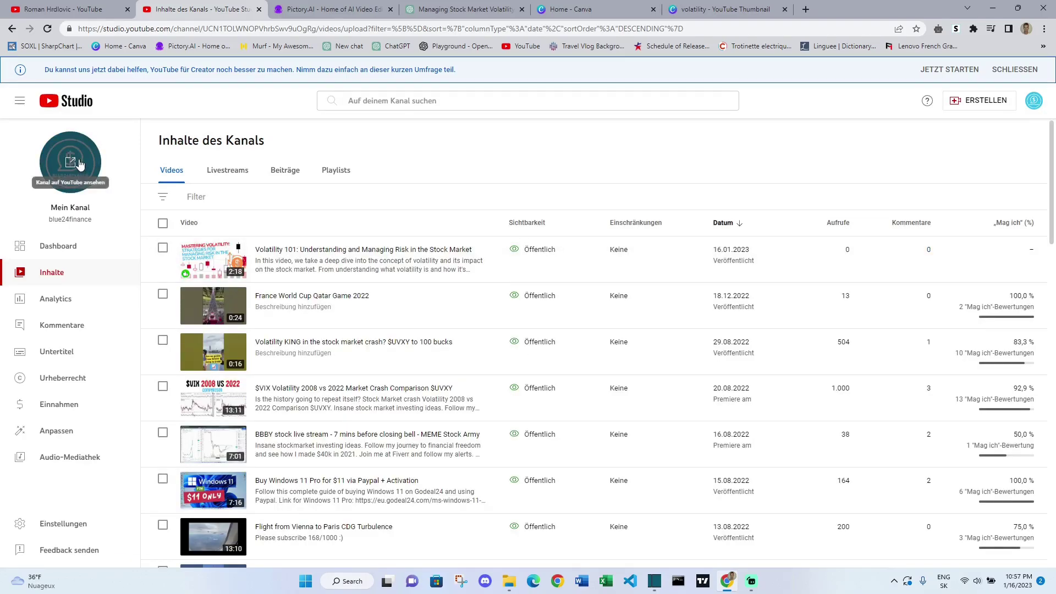
Step: Open the published Volatility 101 video's watch page, look it over and like the video
click(221, 259)
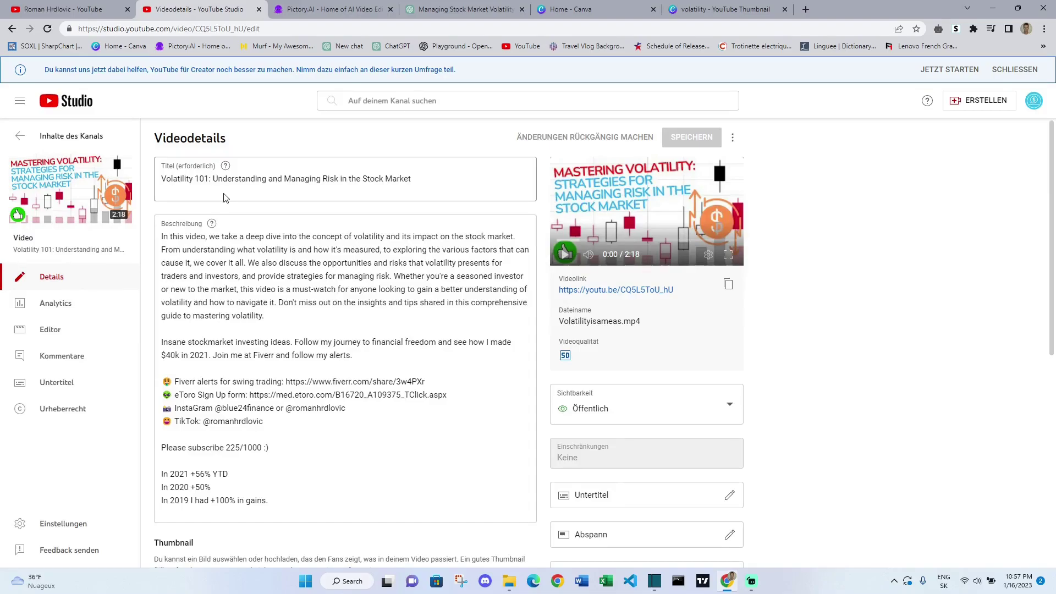
click(77, 196)
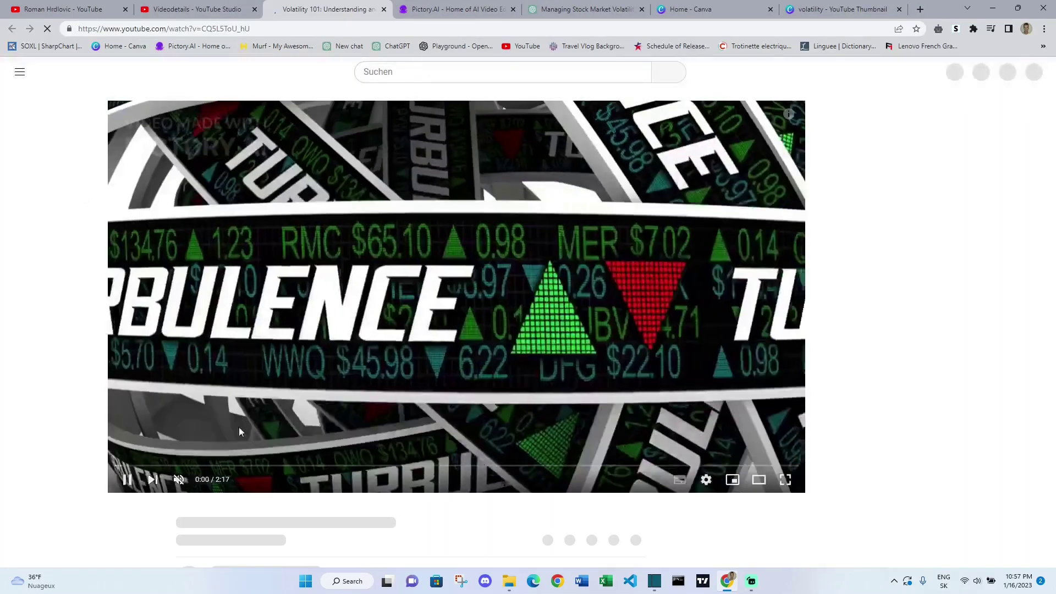
scroll(258, 270, down, 6)
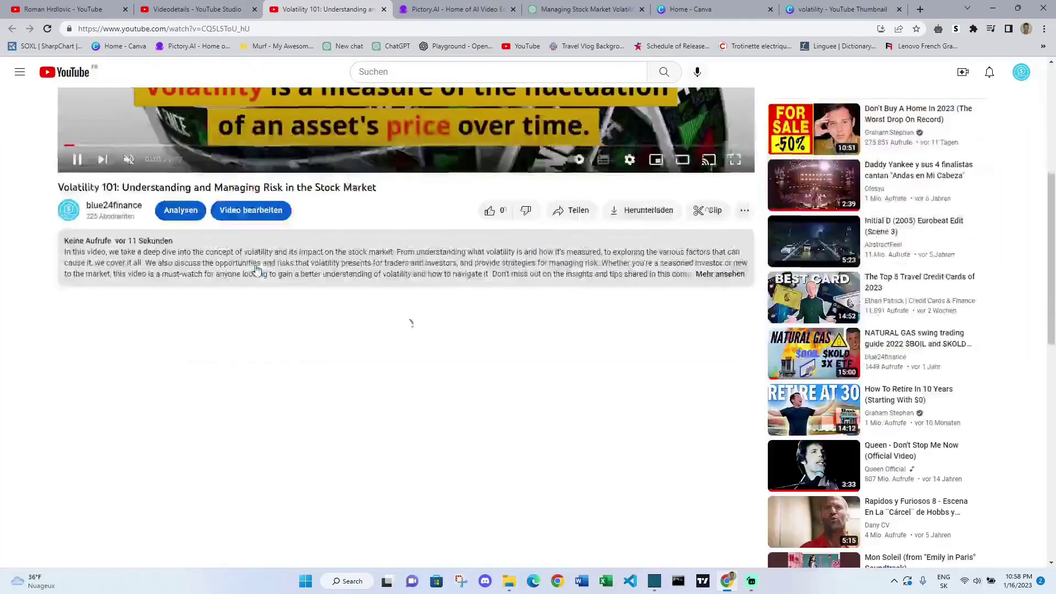
scroll(257, 270, up, 6)
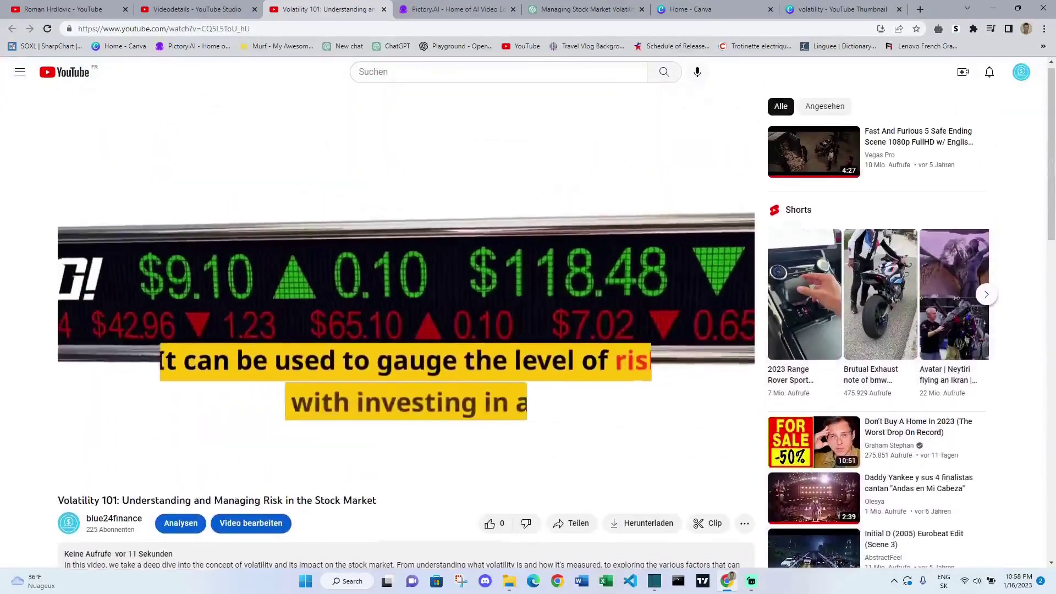
scroll(406, 330, down, 3)
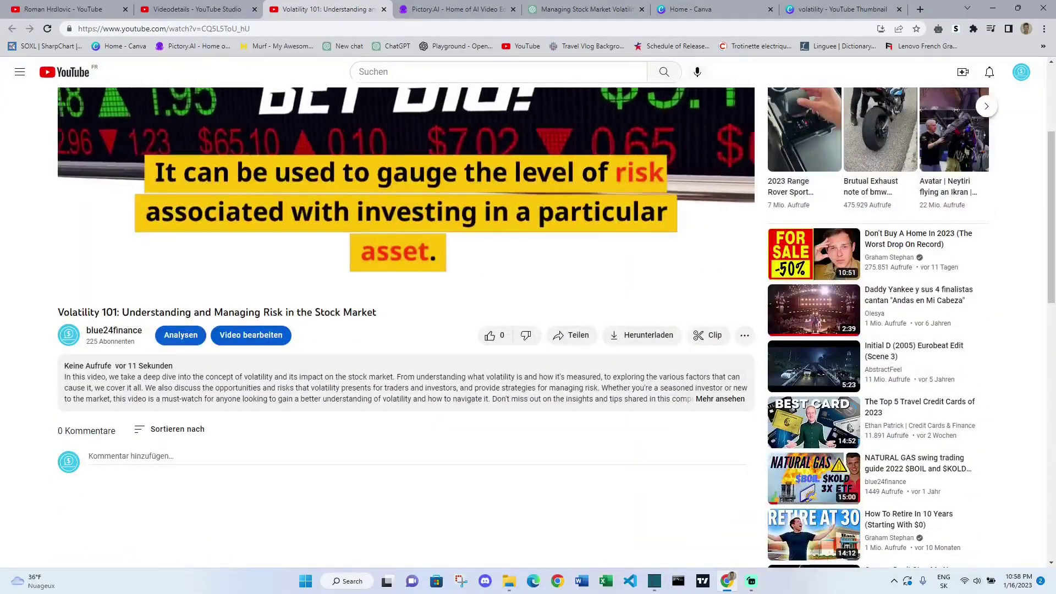
scroll(406, 330, down, 5)
scroll(406, 330, up, 3)
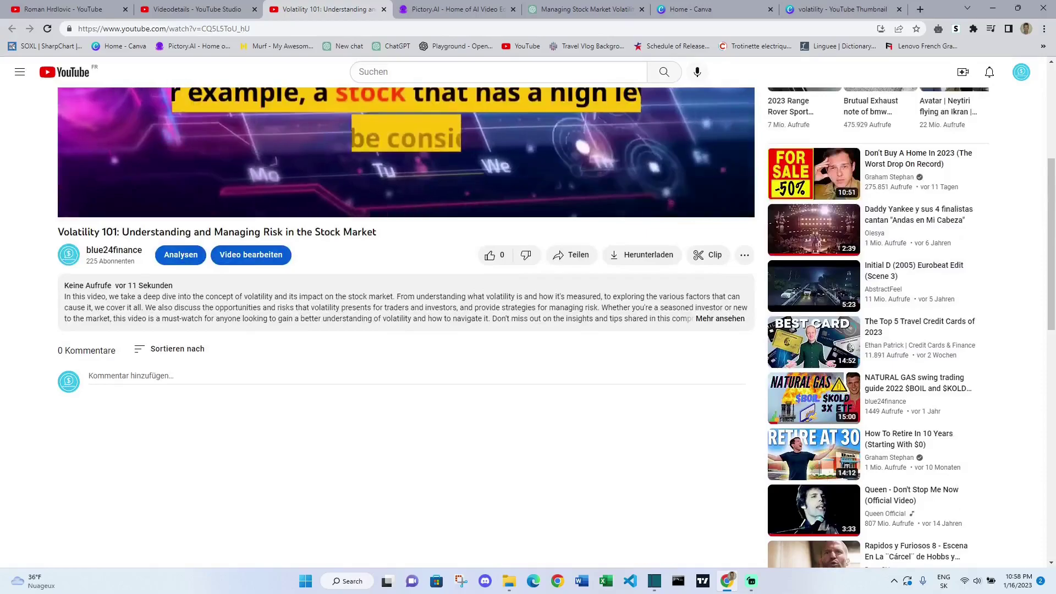
click(485, 254)
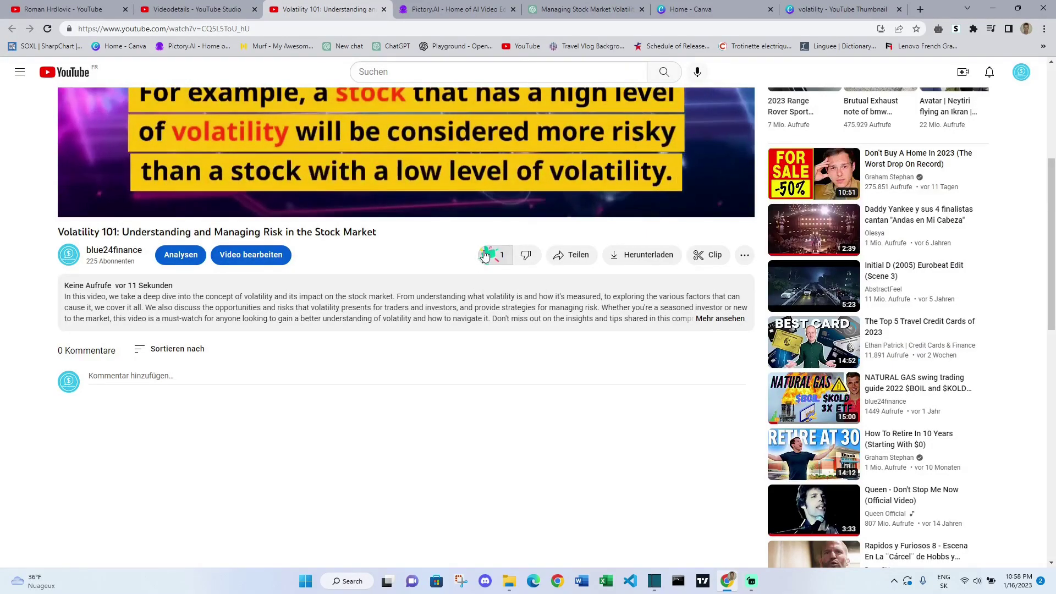
Step: Expand the video description, copy its "Please subscribe 225/1000 :)" line and post it as a comment
click(716, 319)
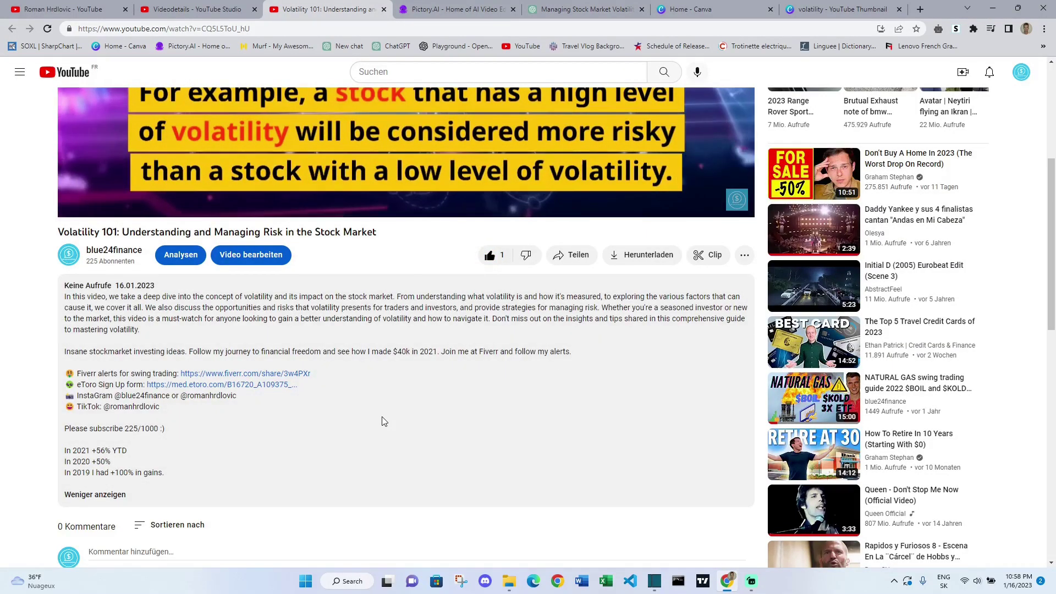
scroll(384, 421, down, 4)
scroll(384, 422, up, 1)
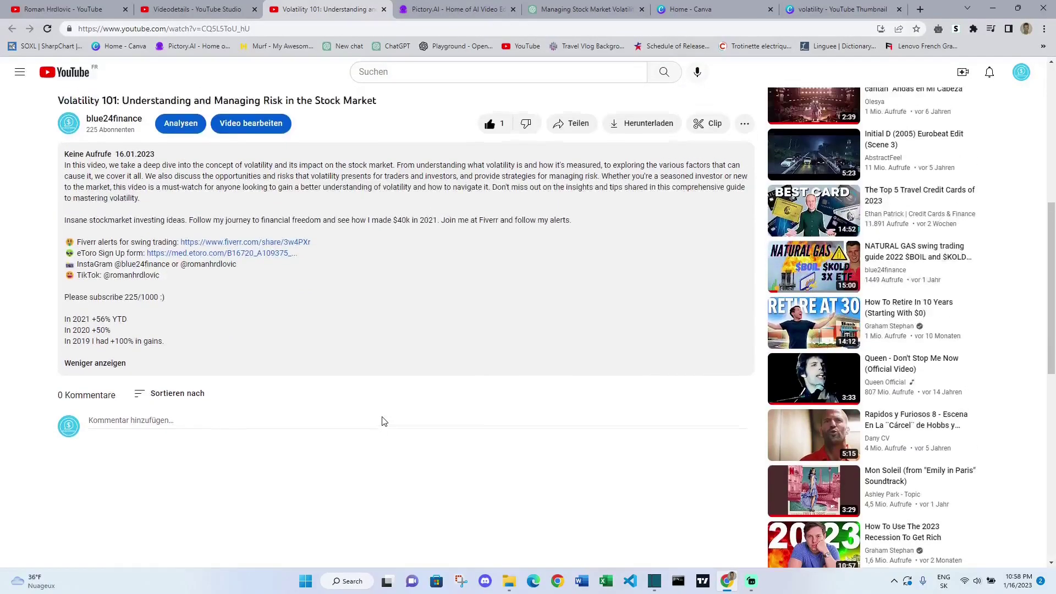
triple_click(104, 296)
key(ctrl+c)
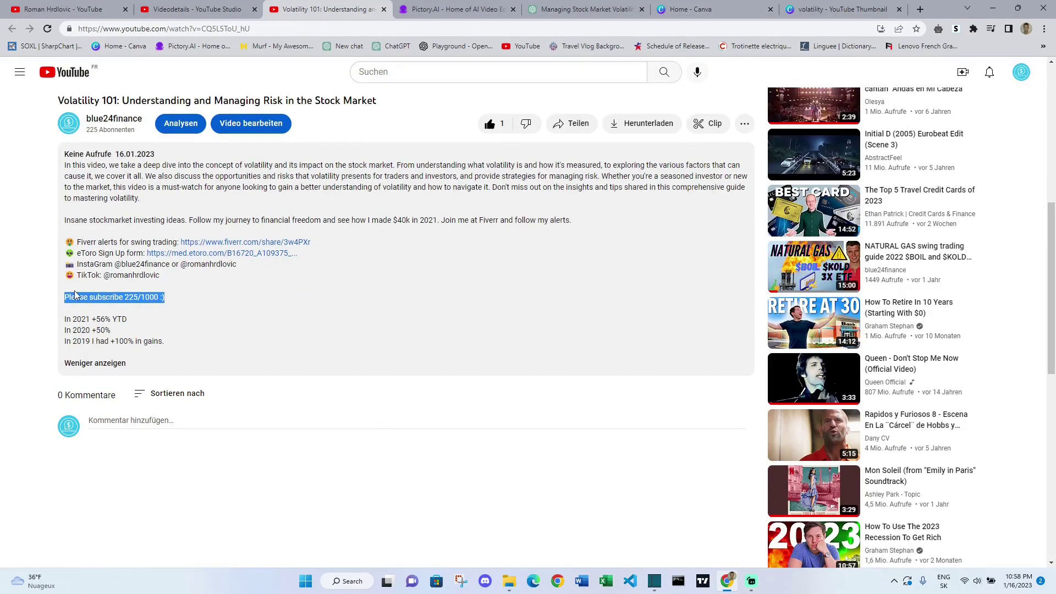
click(170, 423)
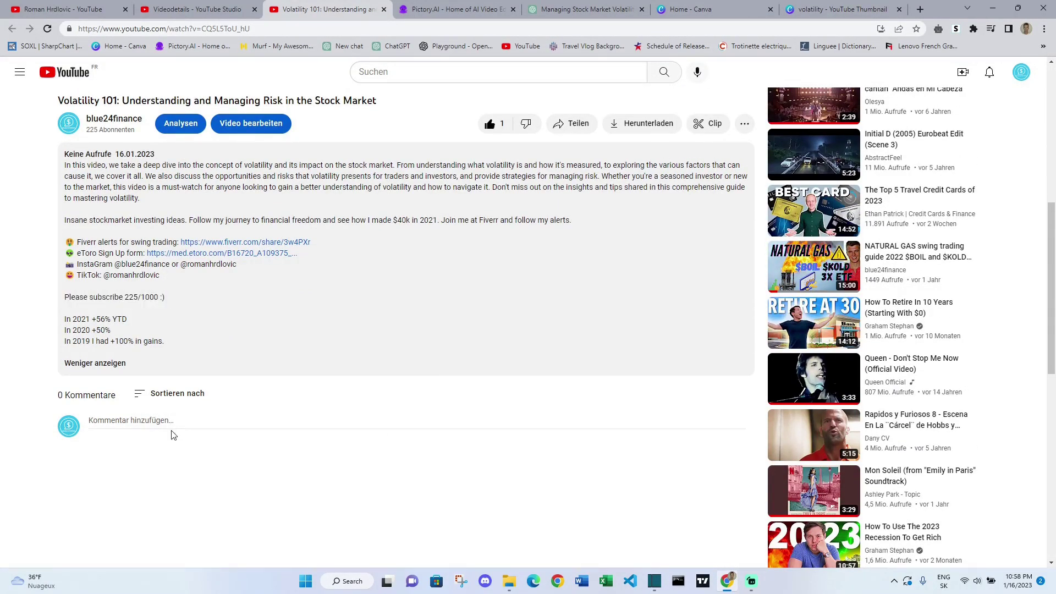
key(ctrl+v)
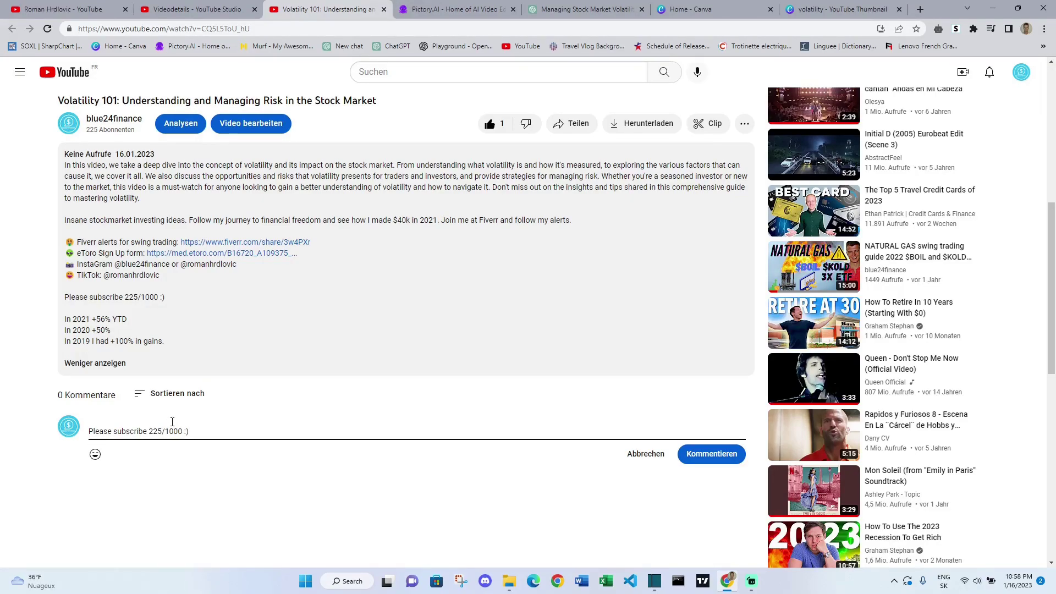
key(Return)
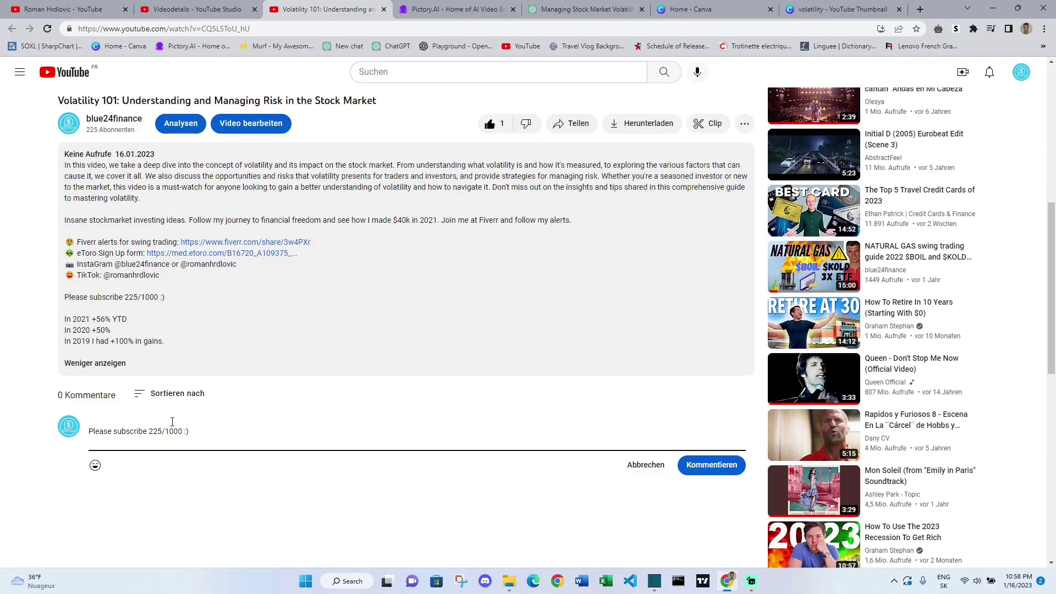
key(BackSpace)
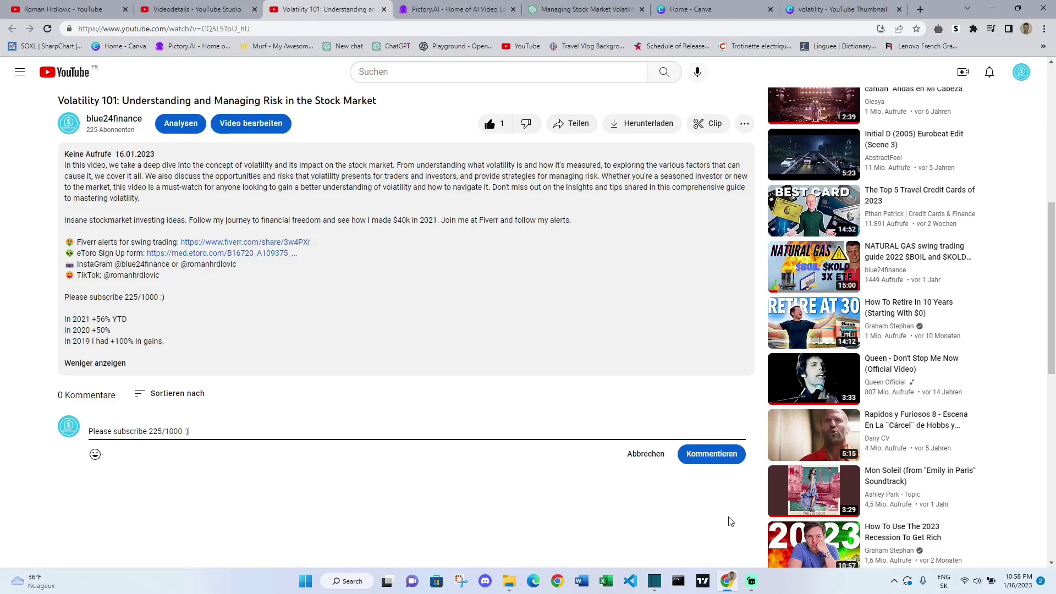
click(725, 462)
scroll(725, 463, up, 7)
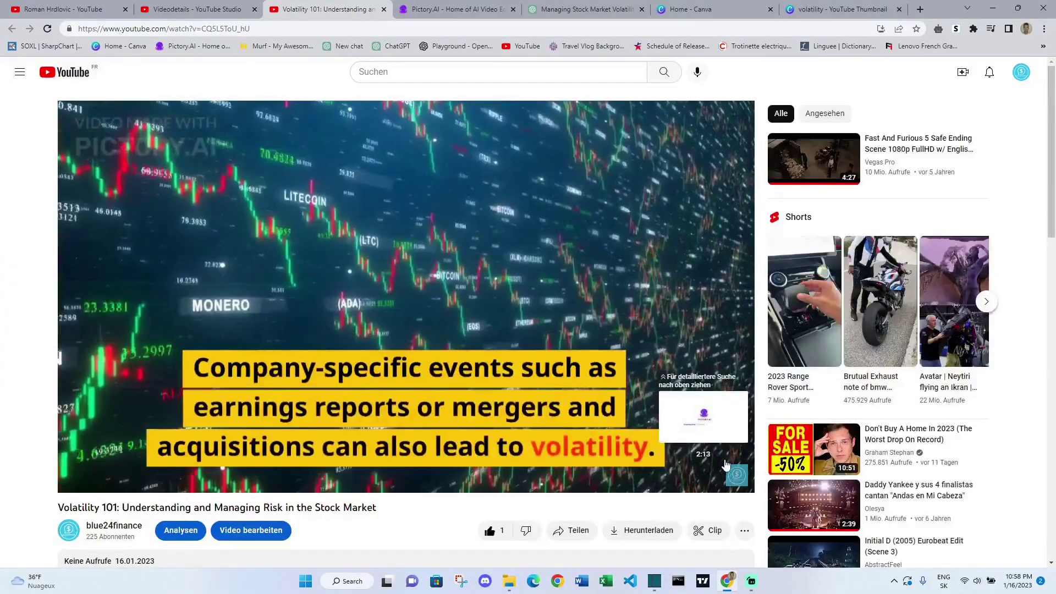